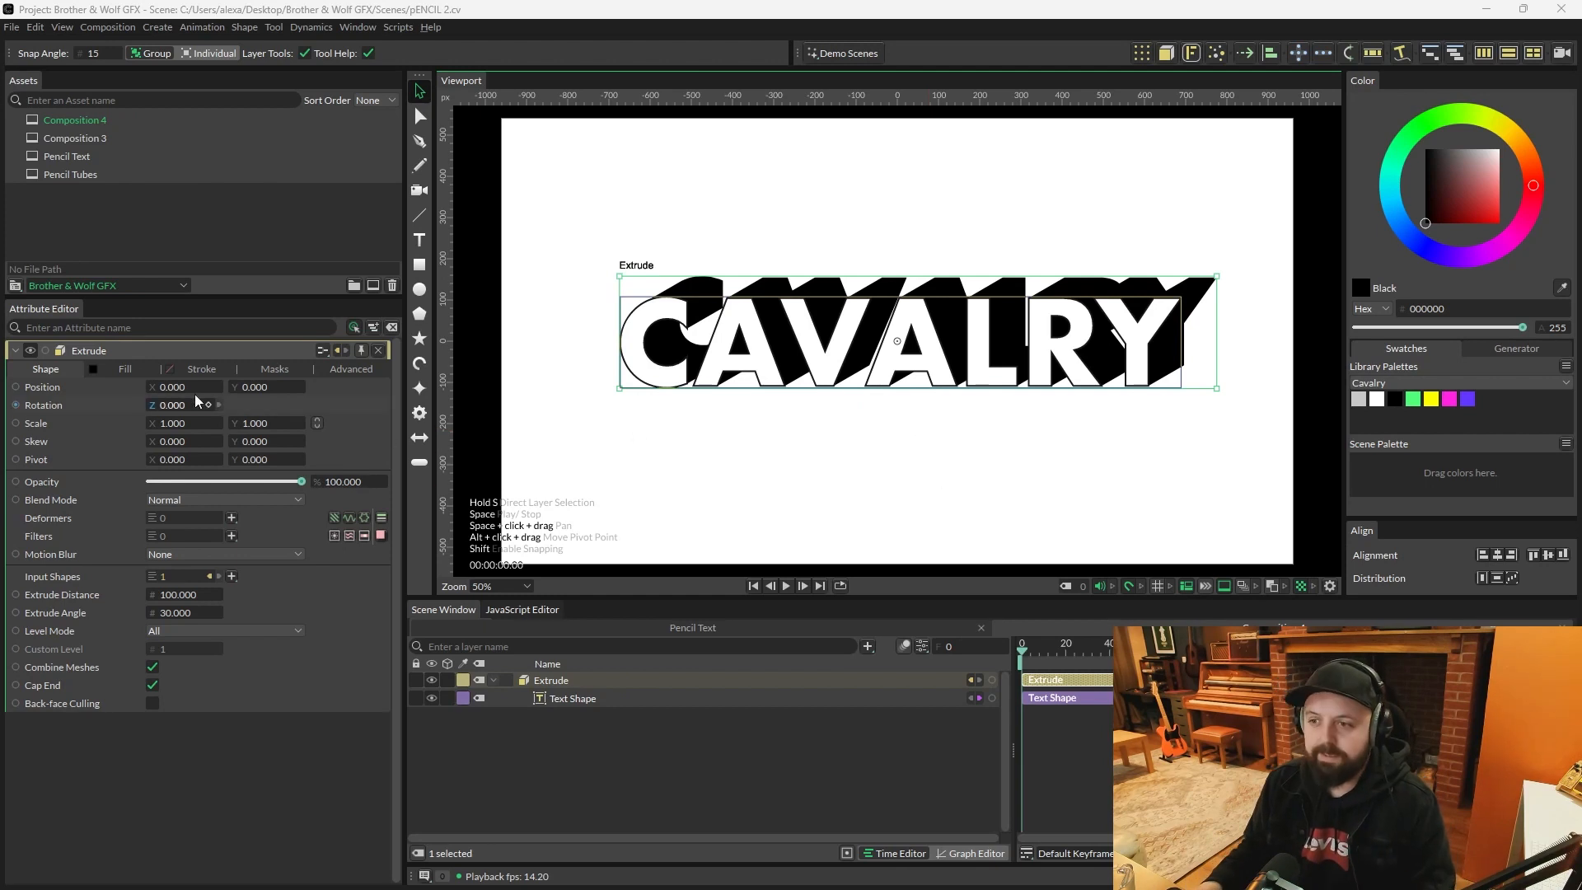
Step: Change the Extrude layer's fill to white and turn on its stroke
left_click(125, 369)
left_click(183, 405)
left_click_drag(185, 239, 444, 2)
left_click(289, 606)
left_click(213, 371)
left_click(152, 386)
scroll(824, 491, "up", 2)
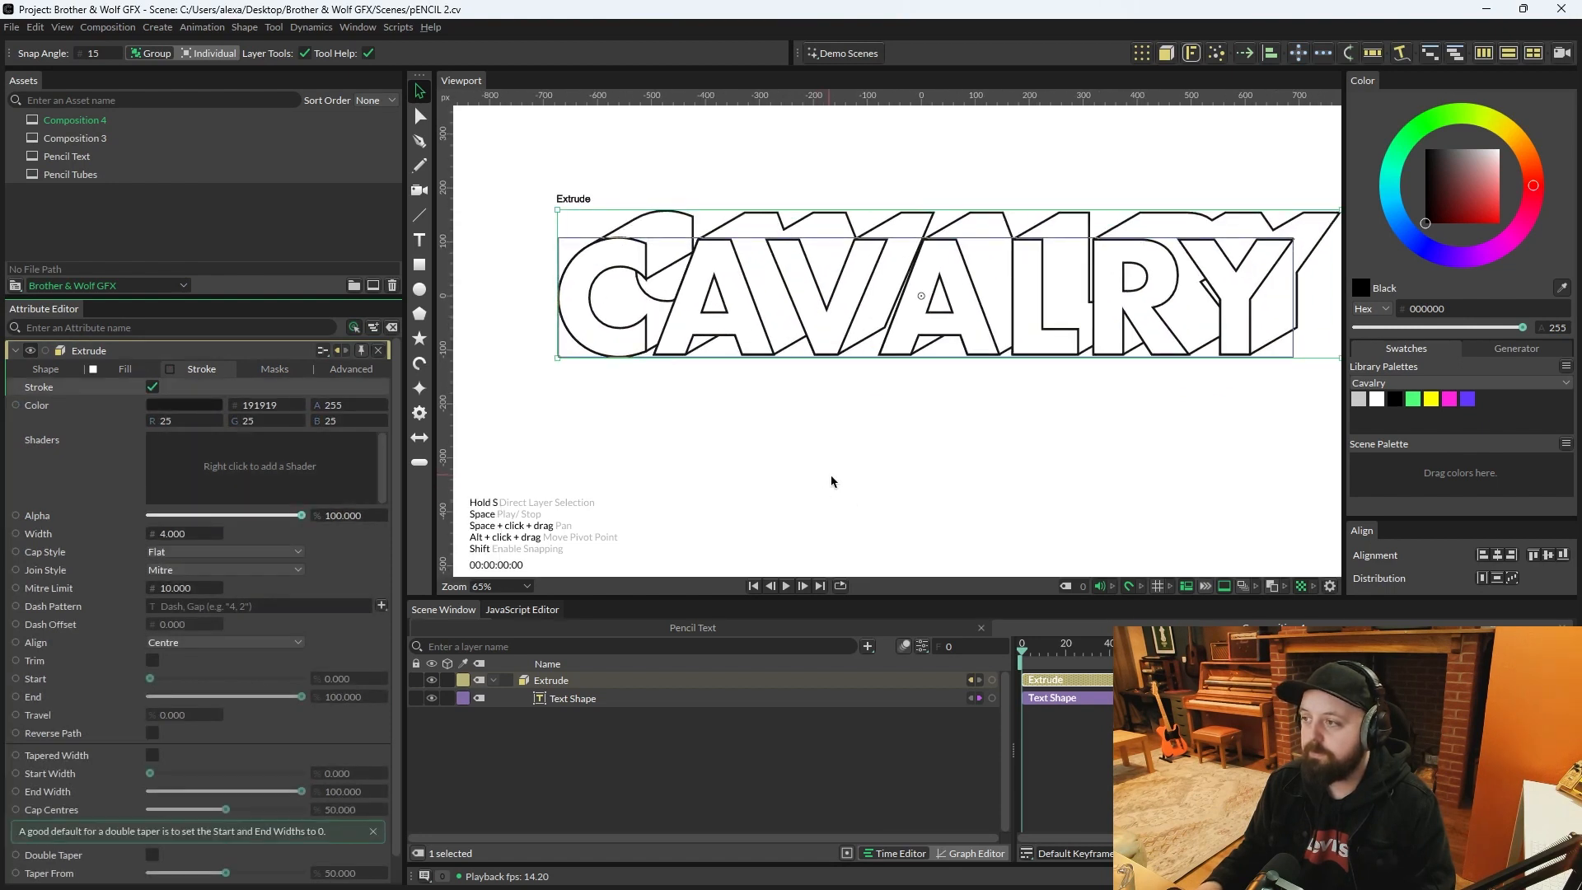
Step: Set the stroke Cap Style and Join Style to Round for both the Extrude and Text Shape layers
left_click_drag(831, 481, 783, 518)
left_click(569, 698, "shift")
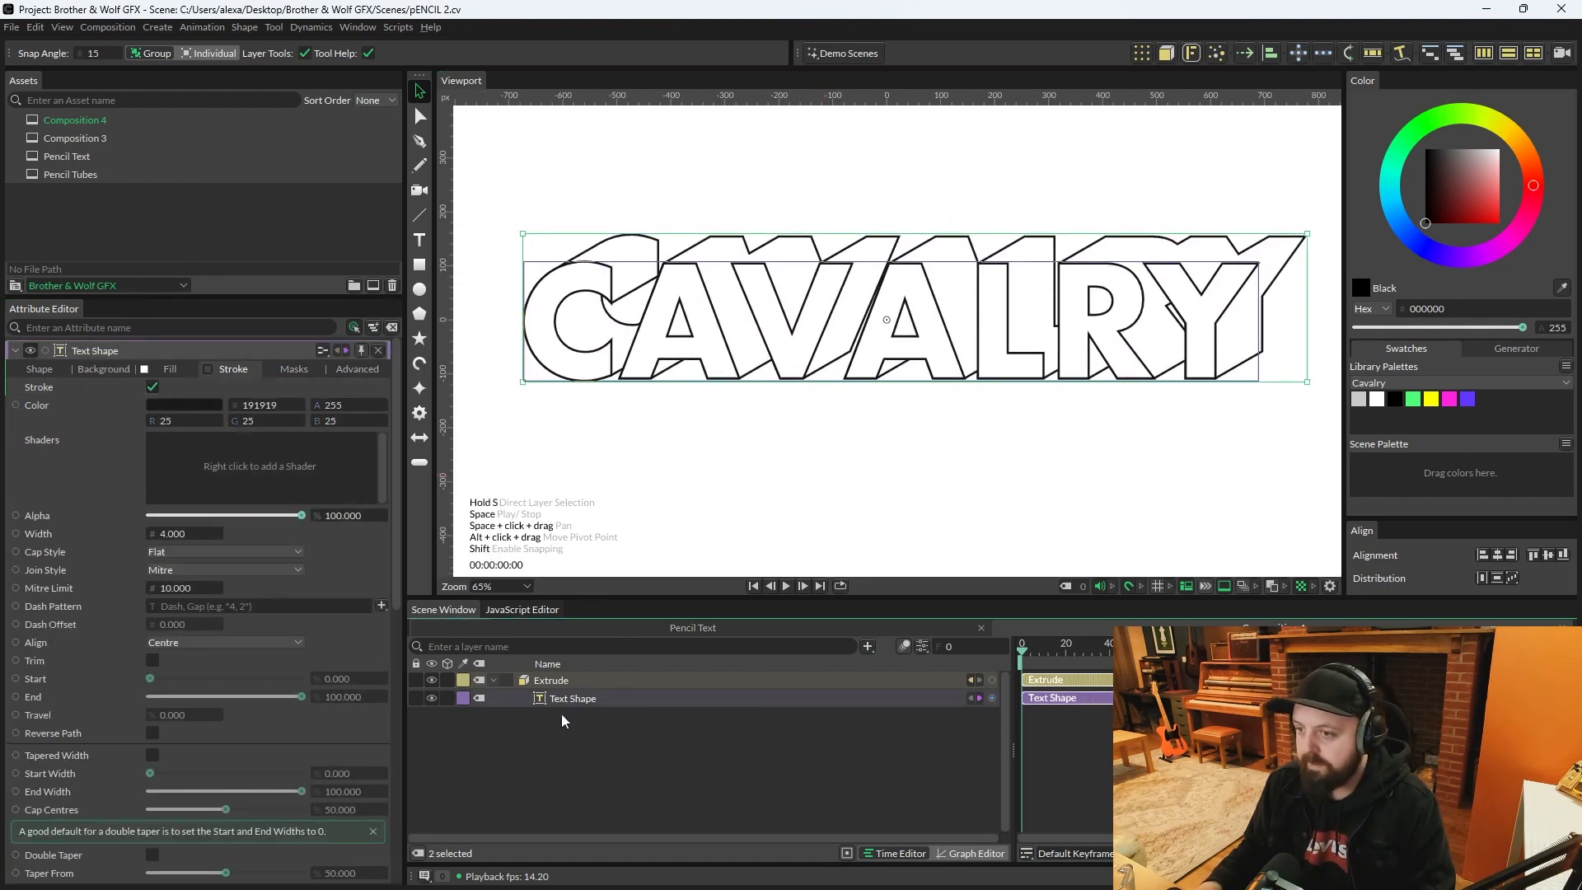
left_click(172, 571)
left_click(181, 586)
left_click(175, 556)
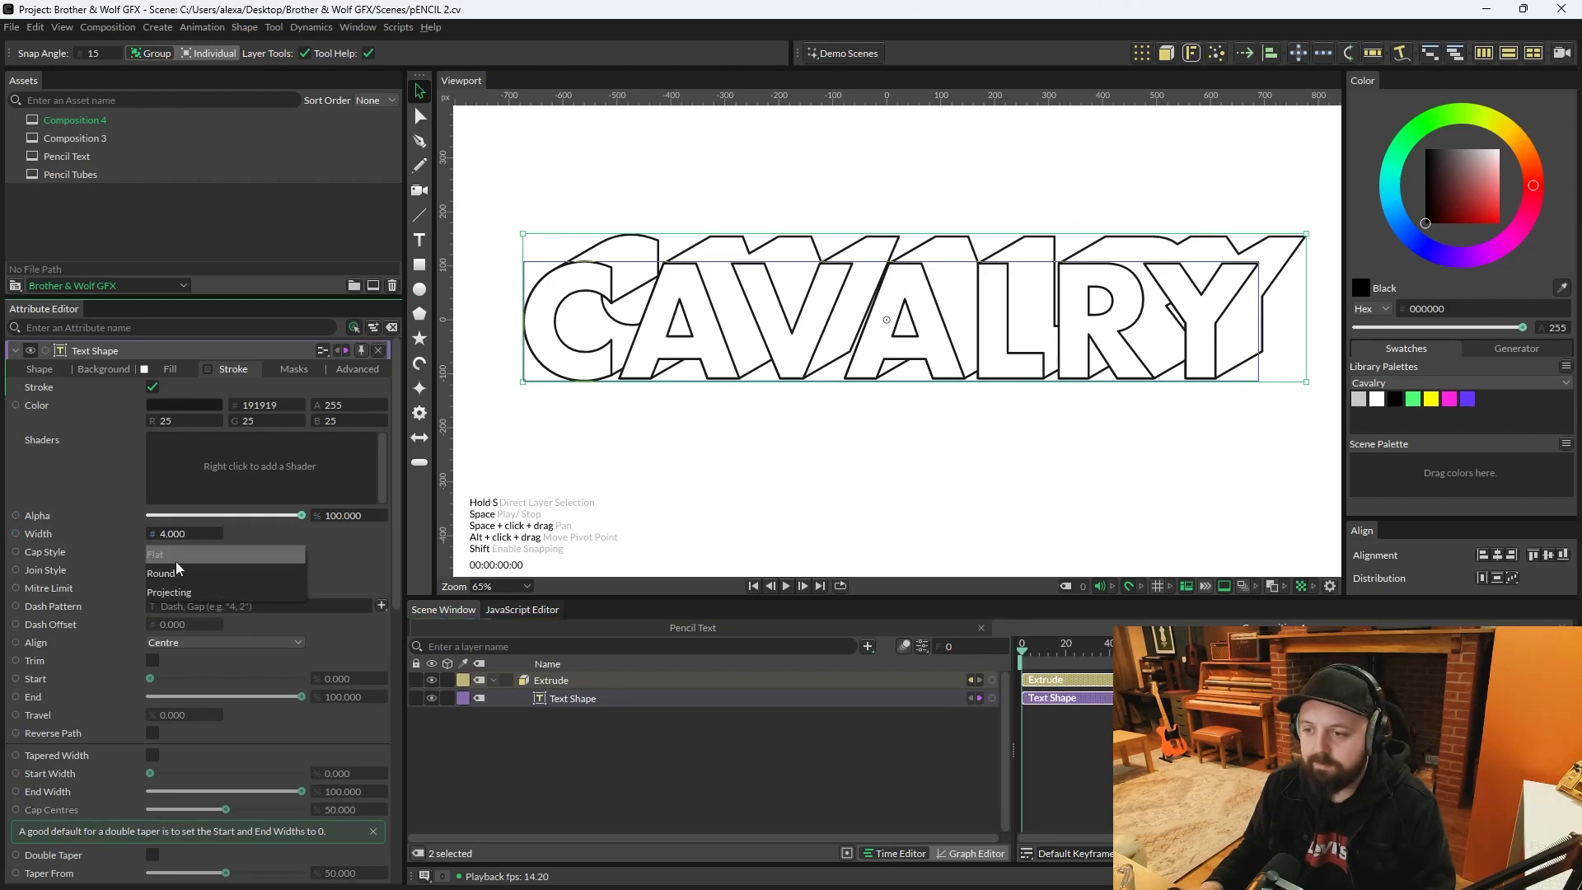
left_click(176, 567)
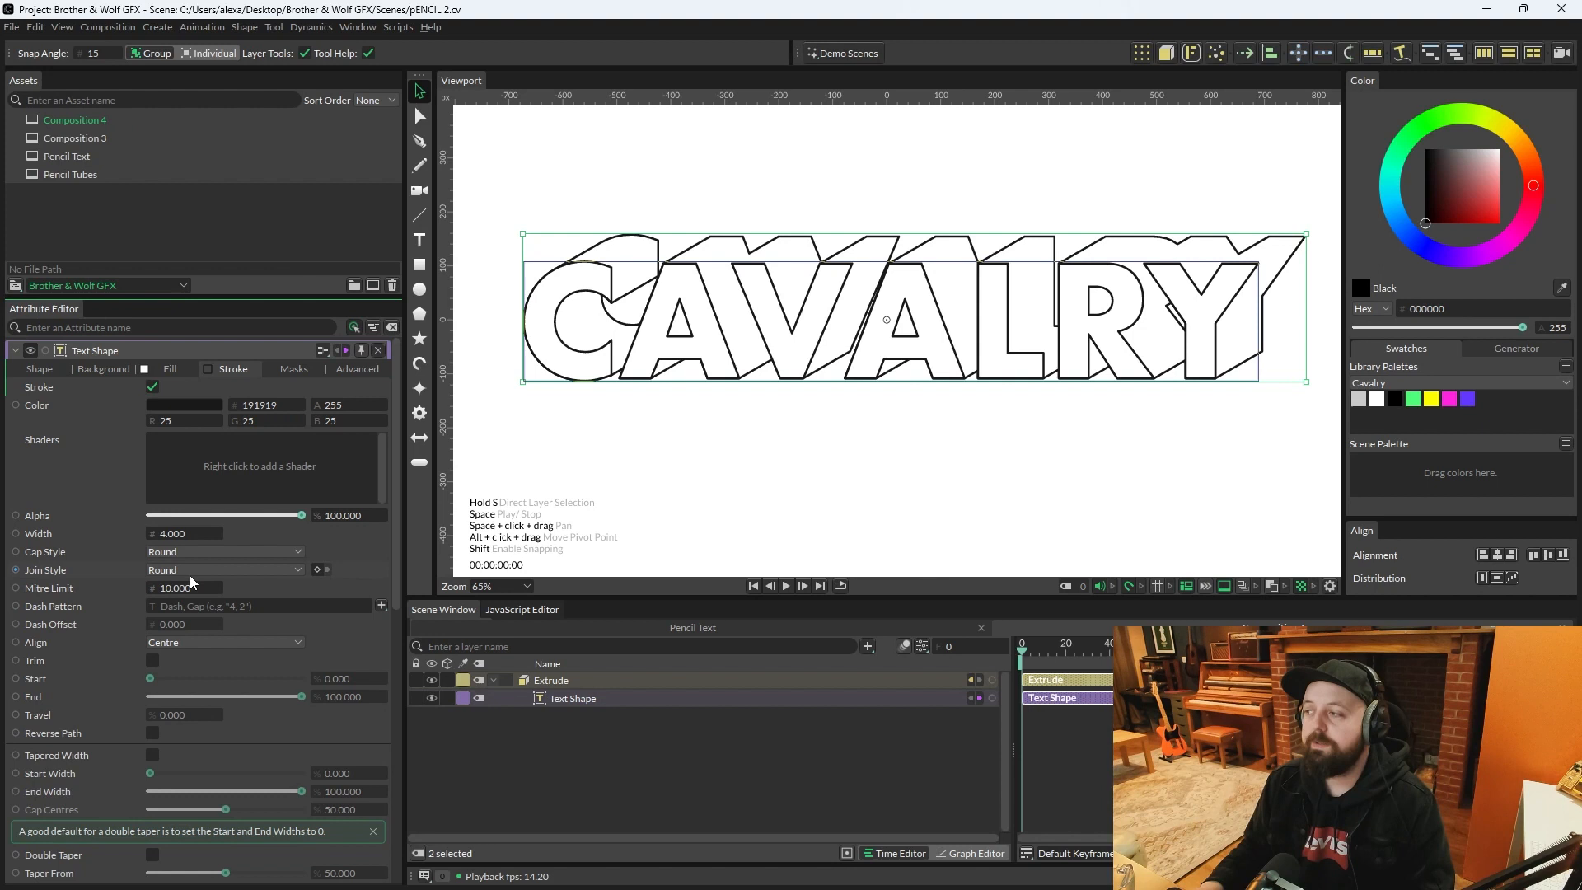
scroll(1056, 420, "up", 3)
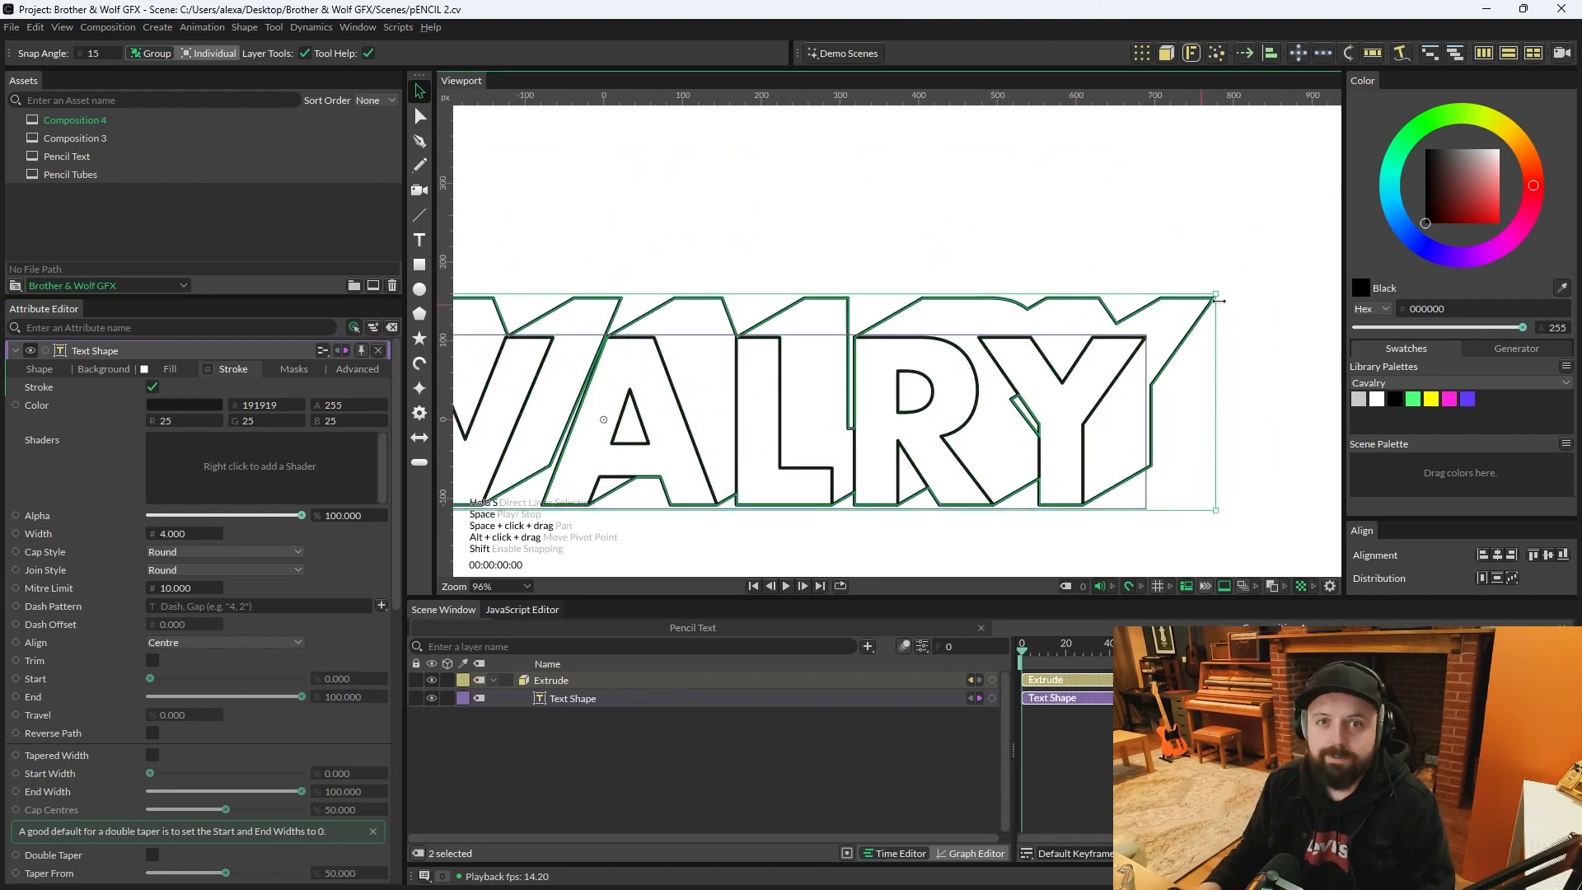
left_click(731, 522)
scroll(731, 522, "down", 3)
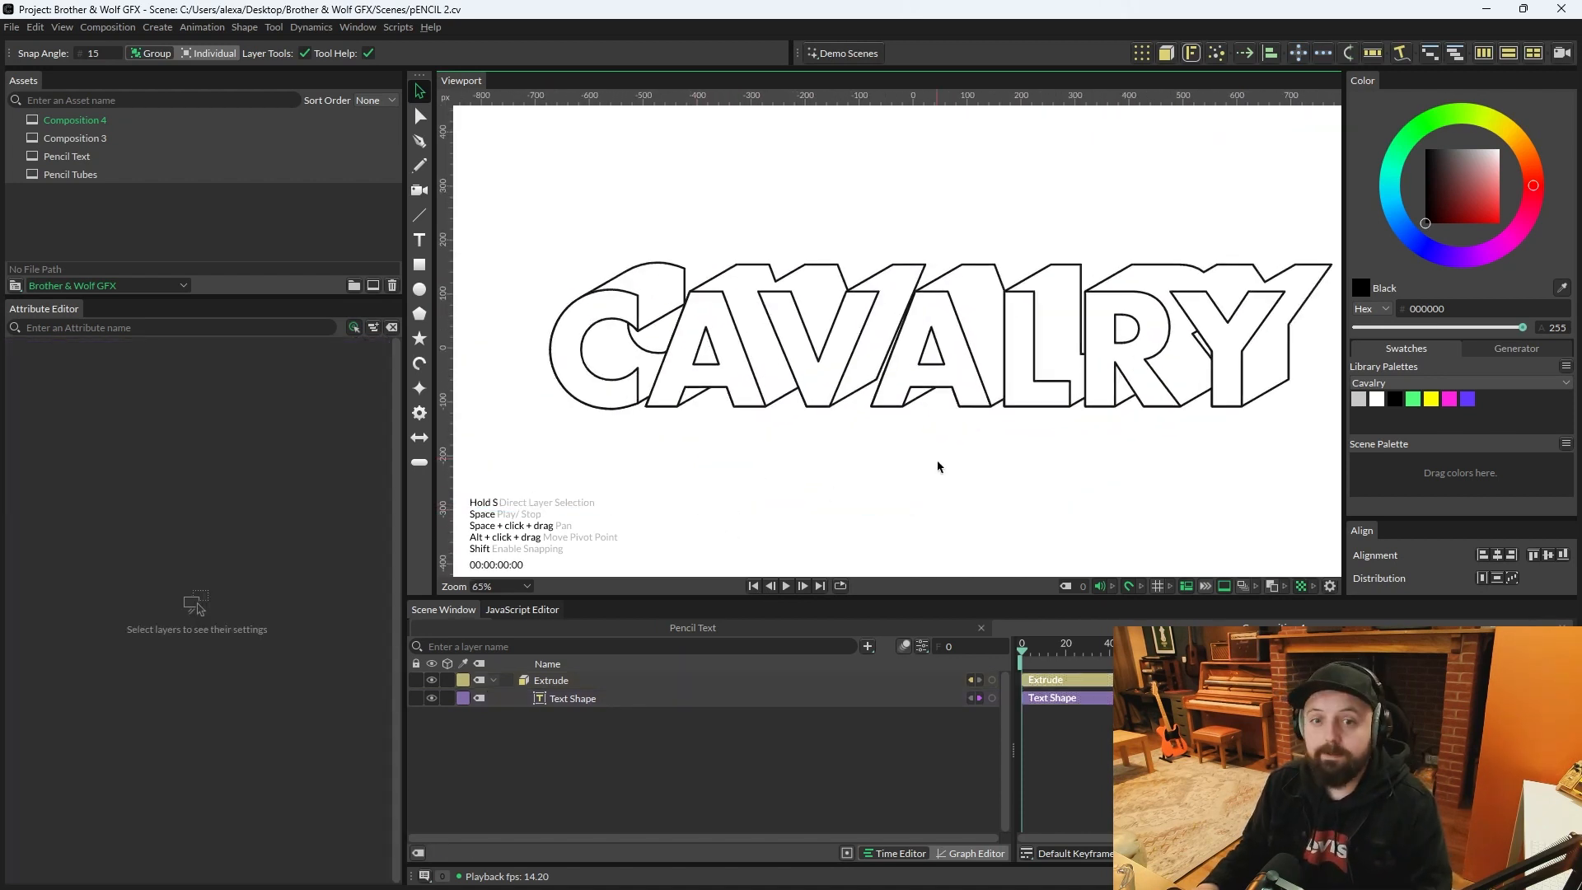
left_click_drag(892, 451, 857, 464)
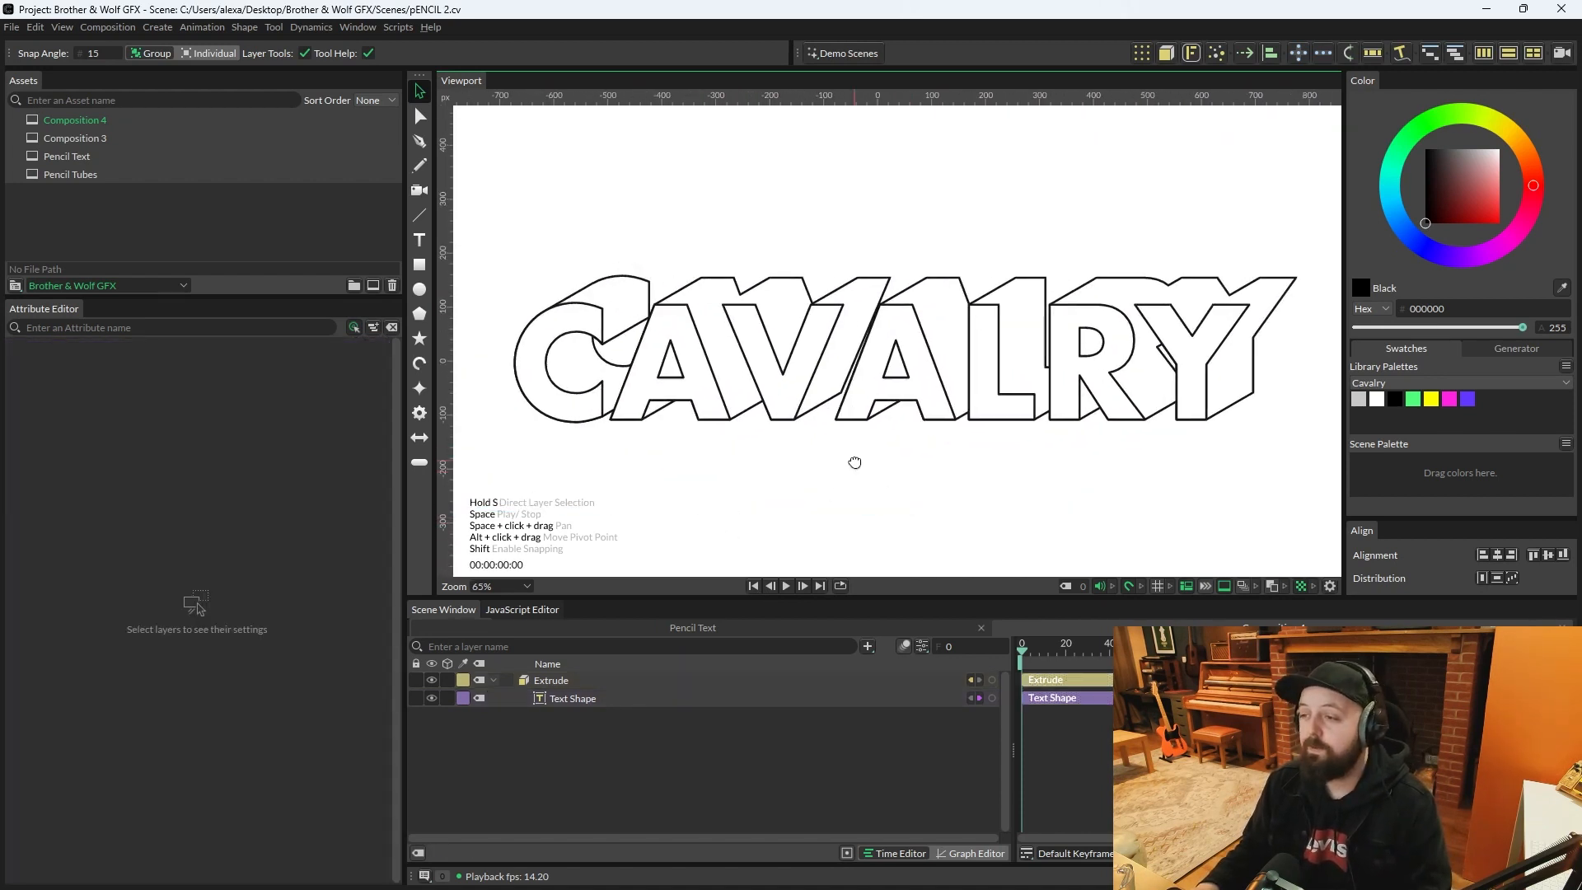
Step: Lock the Extrude and Text Shape layers, and disable Combine Meshes on the Extrude
left_click(416, 664)
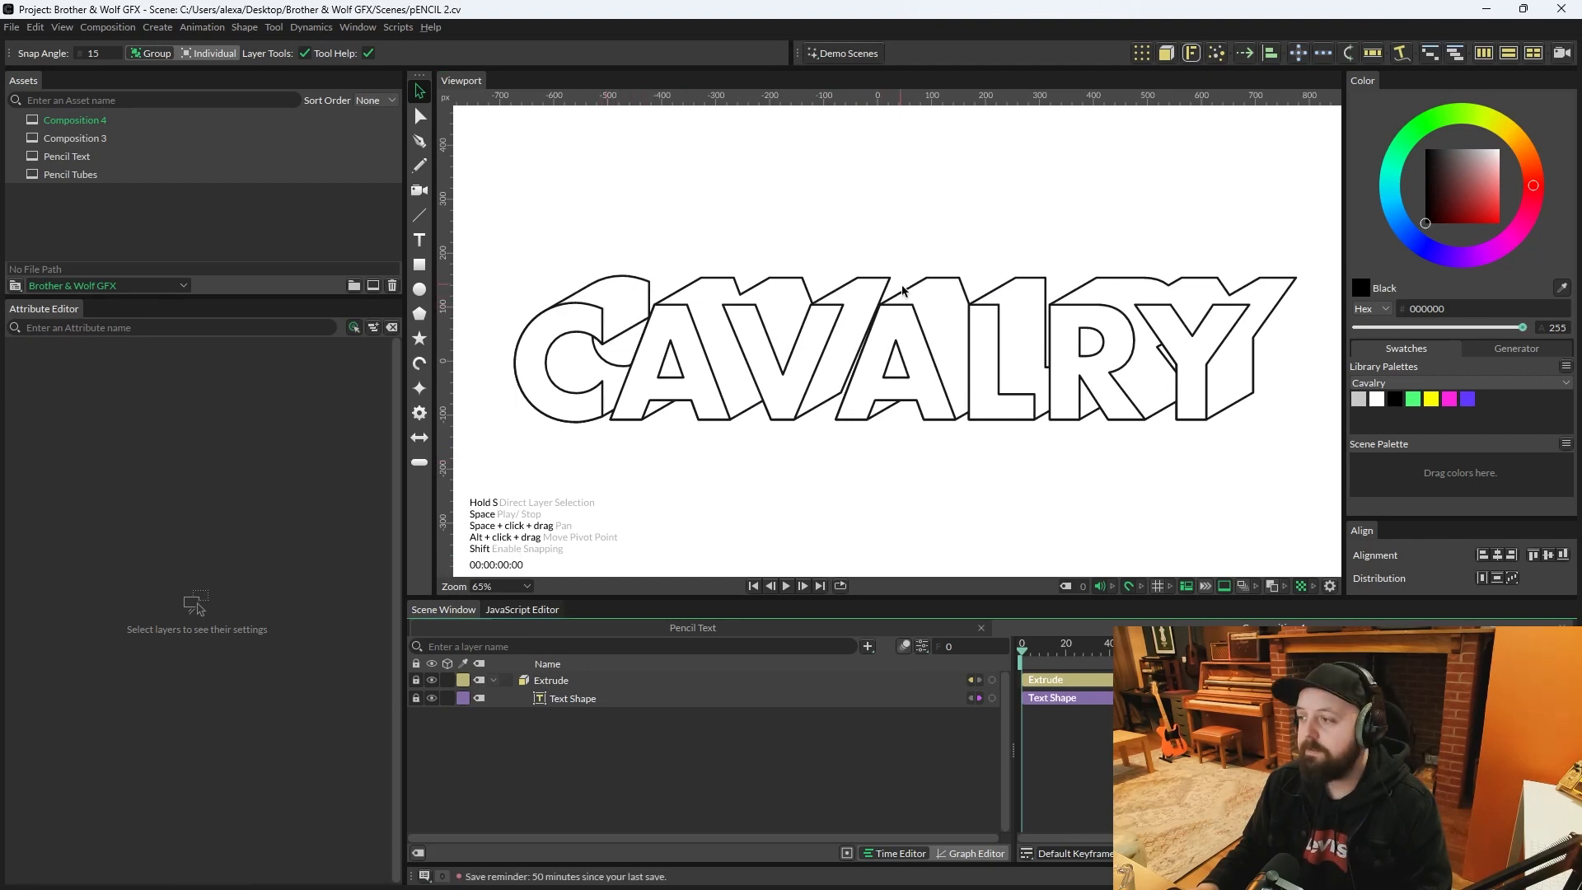
left_click(576, 683)
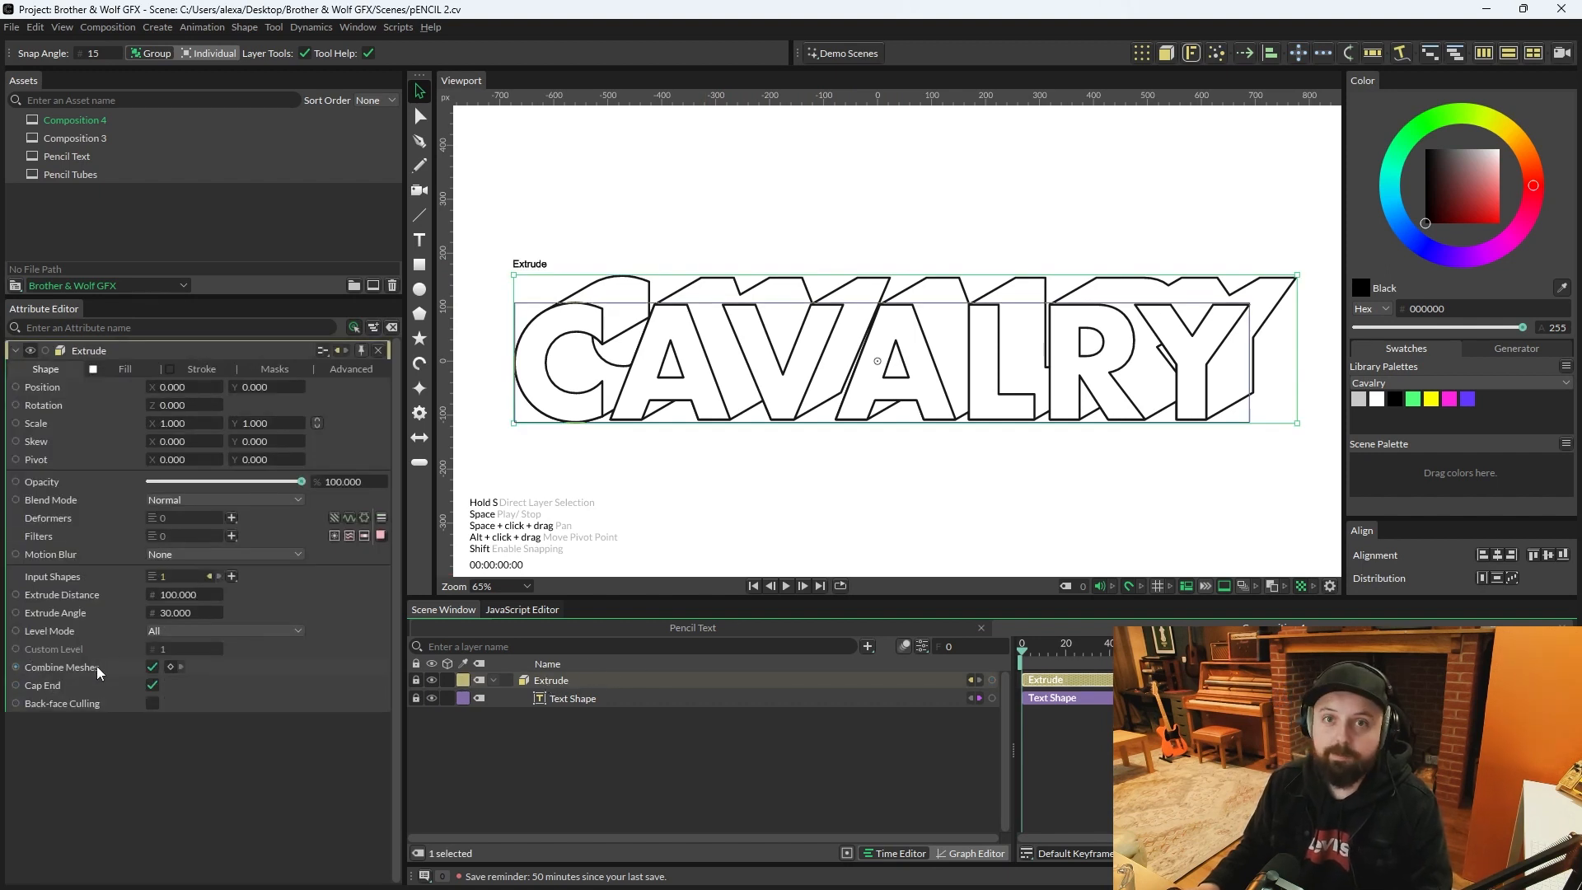
left_click(152, 669)
scroll(718, 388, "up", 4)
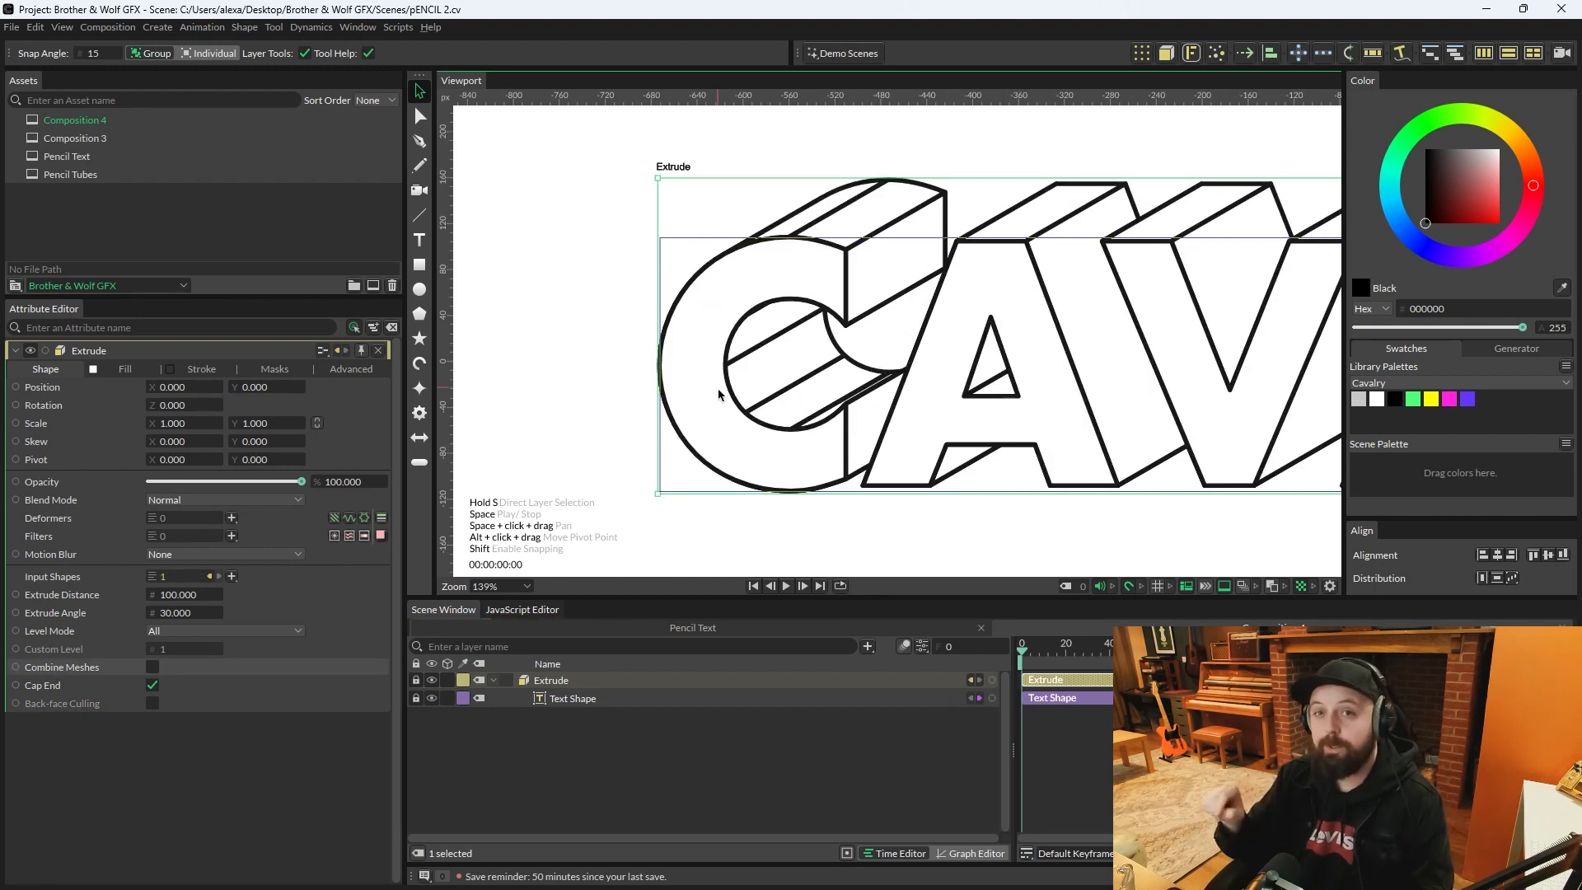
Step: Examine the path points of the Extrude and Text Shape around the letters C and A
left_click(420, 117)
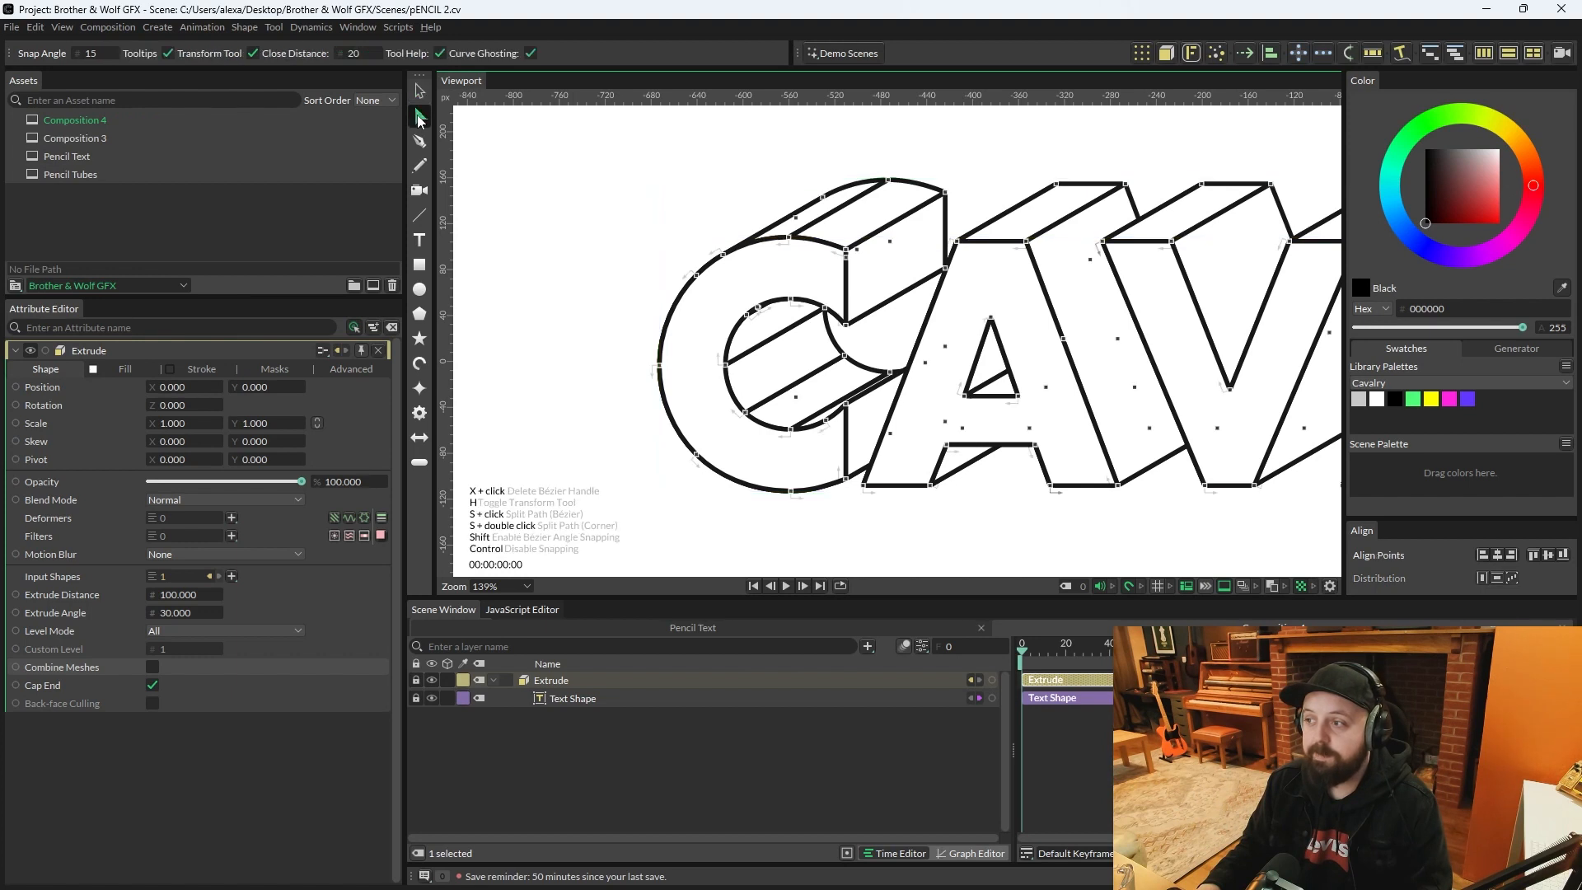
left_click(571, 700)
scroll(733, 459, "up", 3)
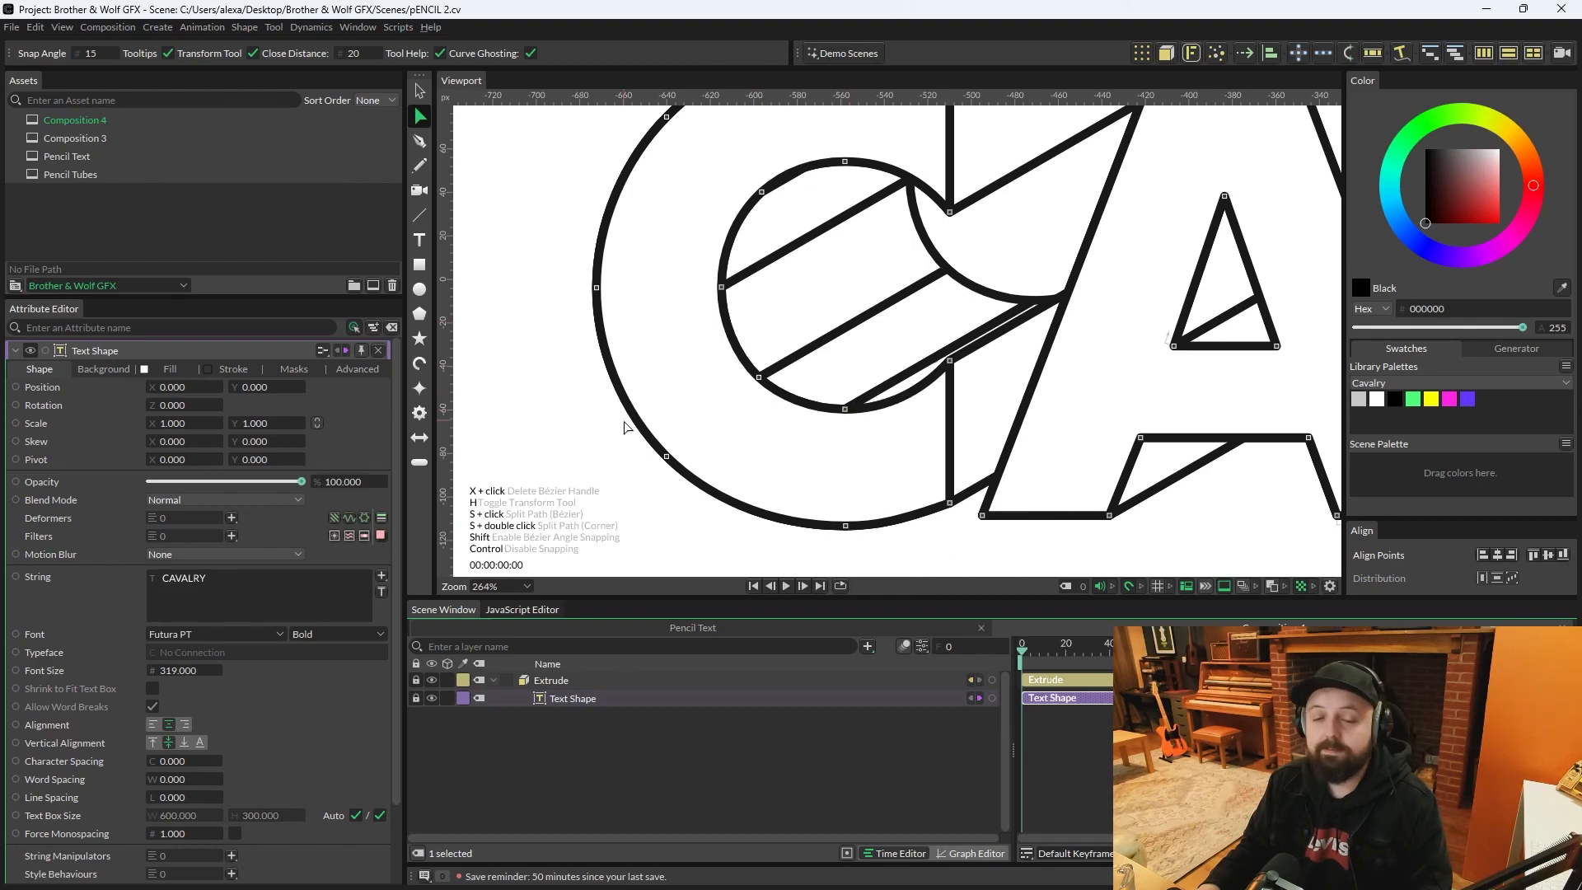
scroll(715, 410, "down", 2)
scroll(715, 409, "down", 2)
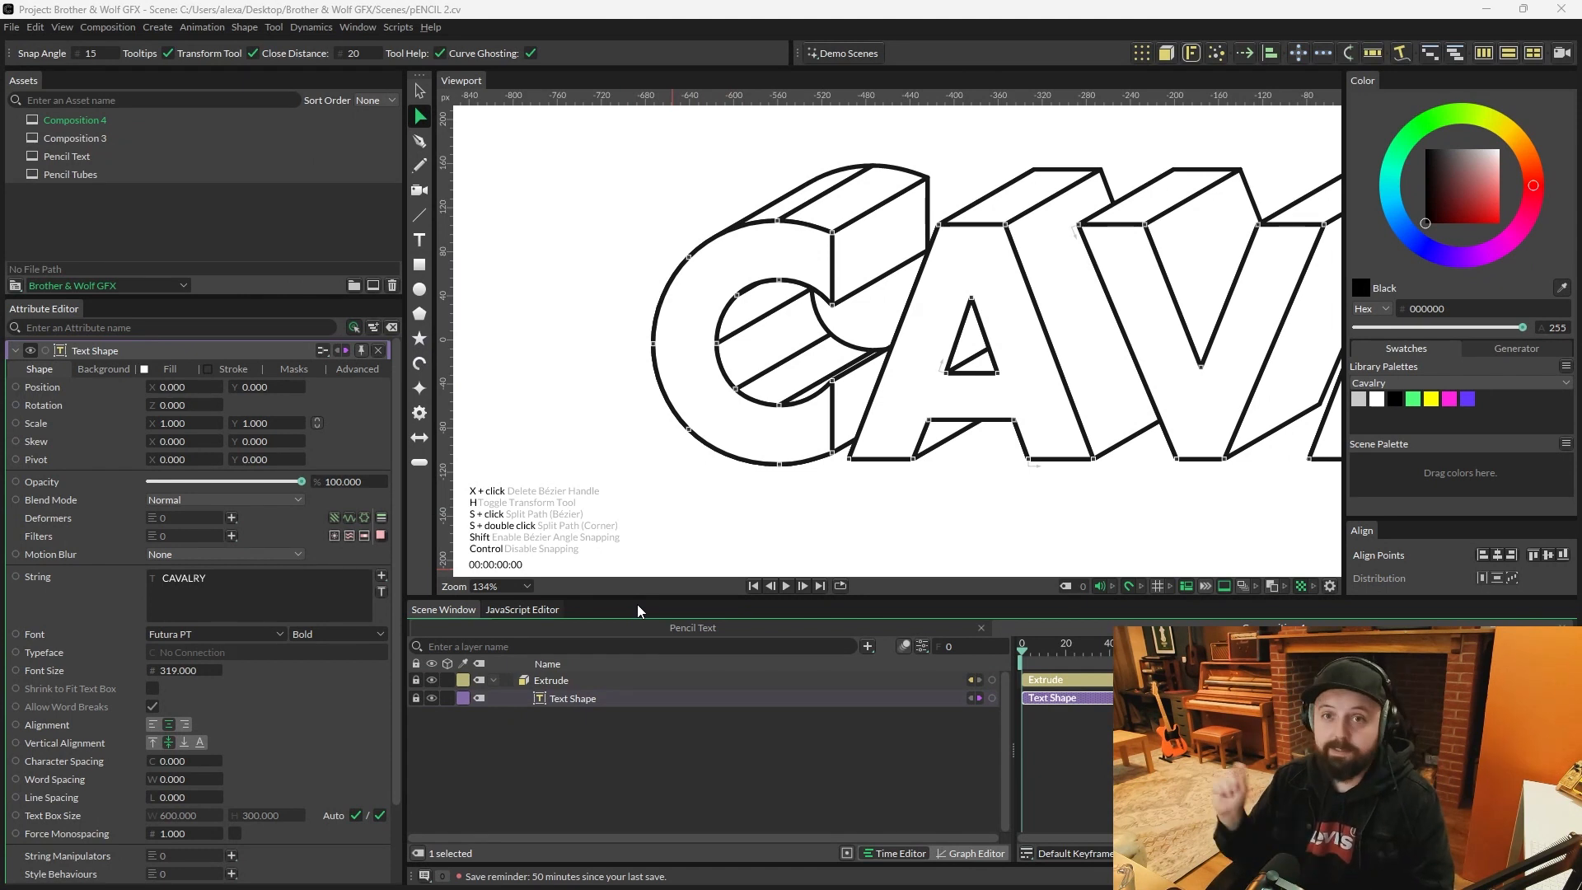
scroll(741, 519, "down", 6)
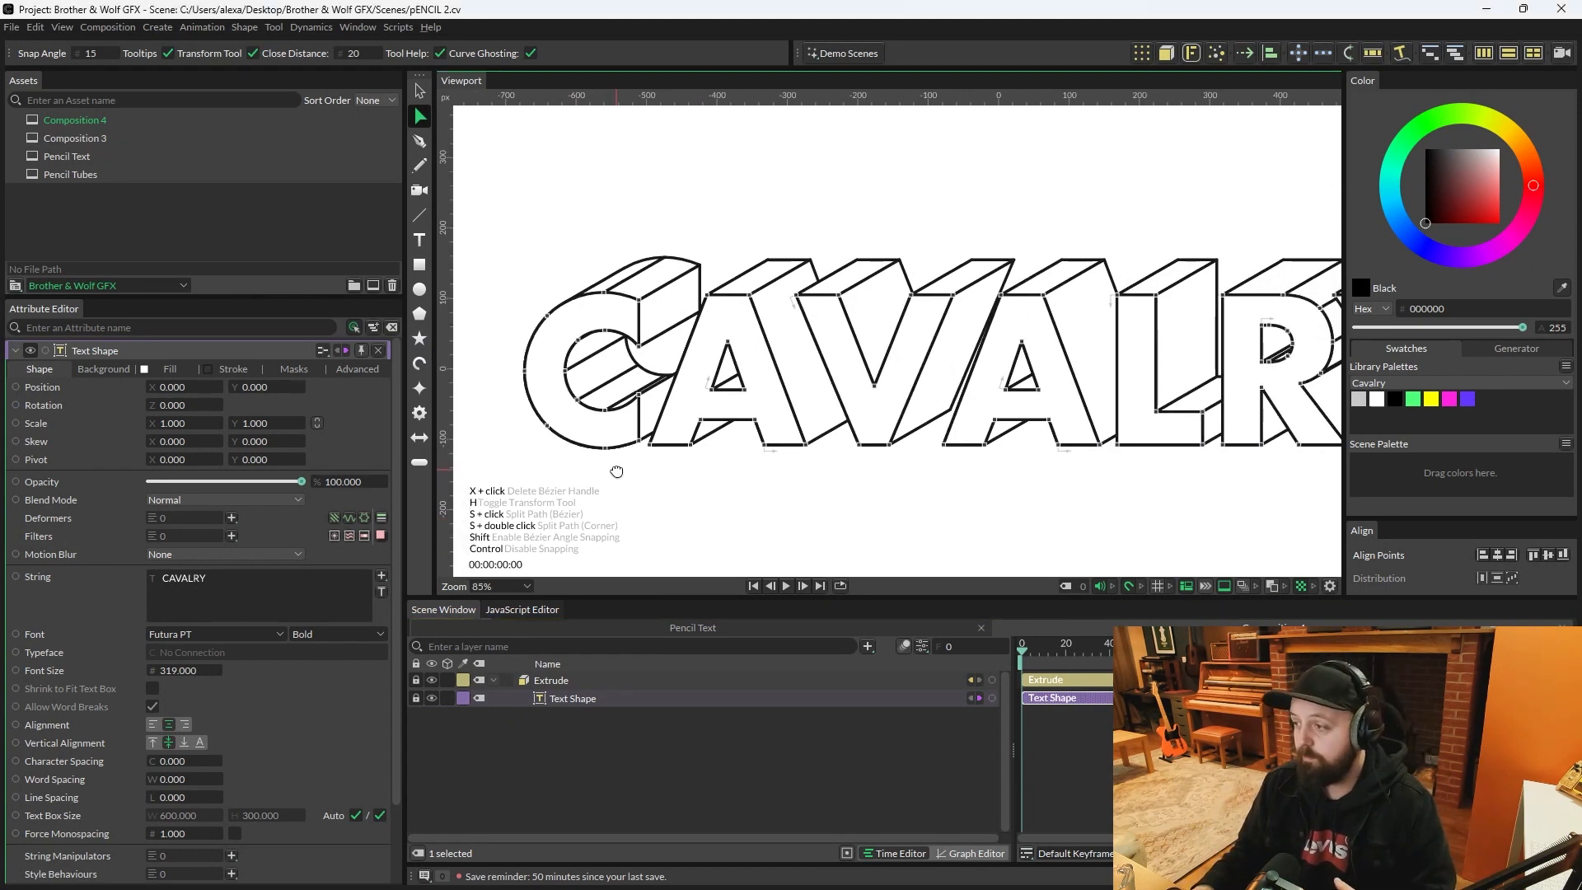
scroll(670, 490, "down", 1)
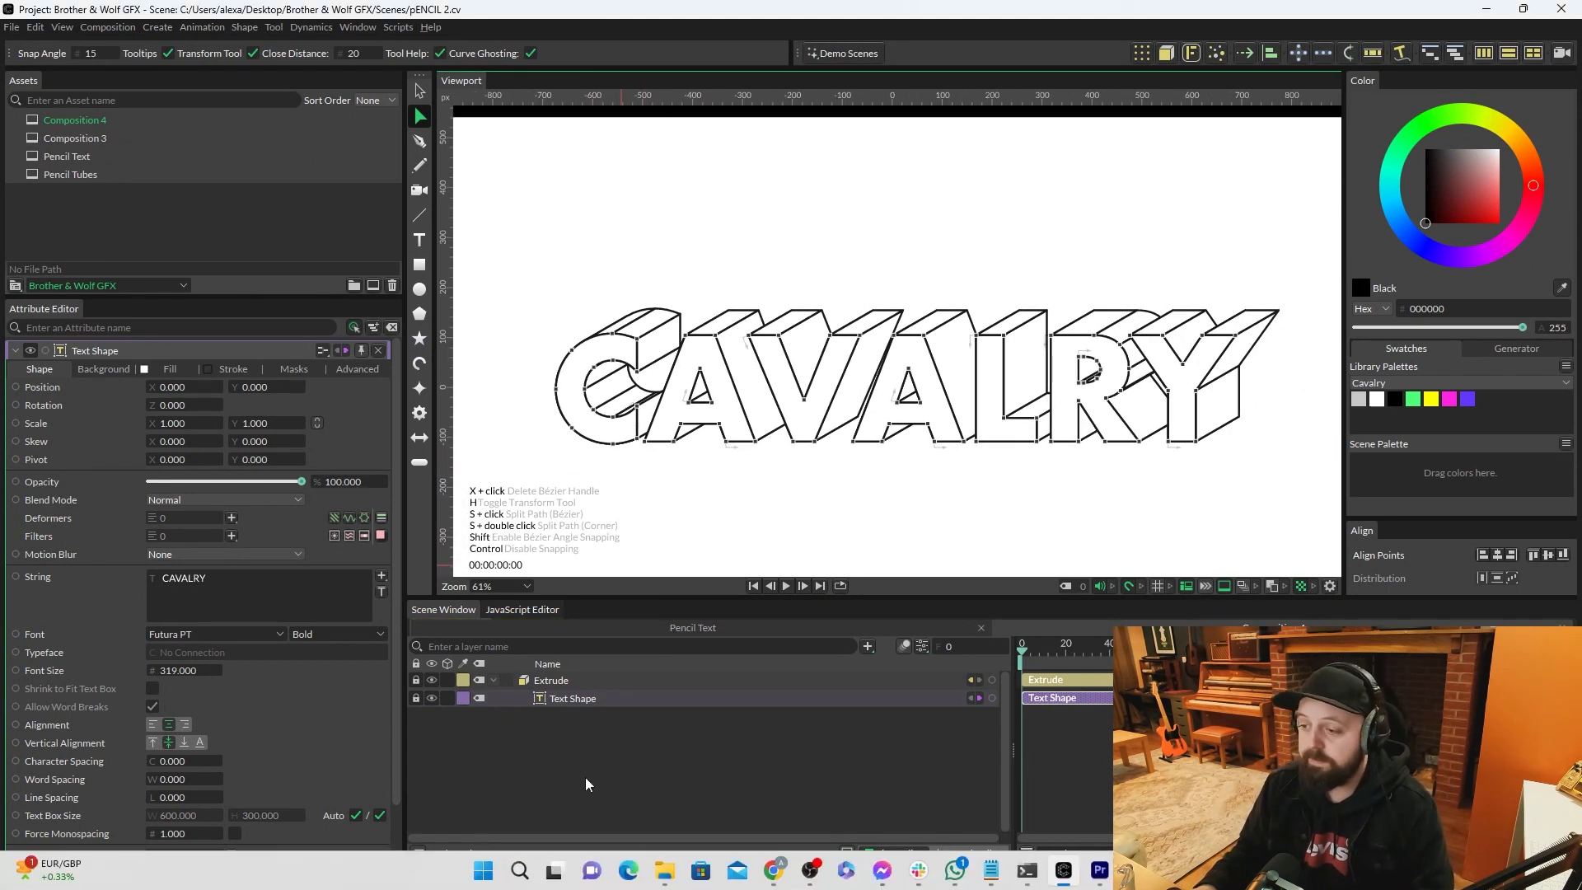
Step: Enable Tapered Width and Double Taper on the strokes of both layers and reduce End Width to its minimum
left_click(599, 746)
left_click_drag(598, 734, 562, 680)
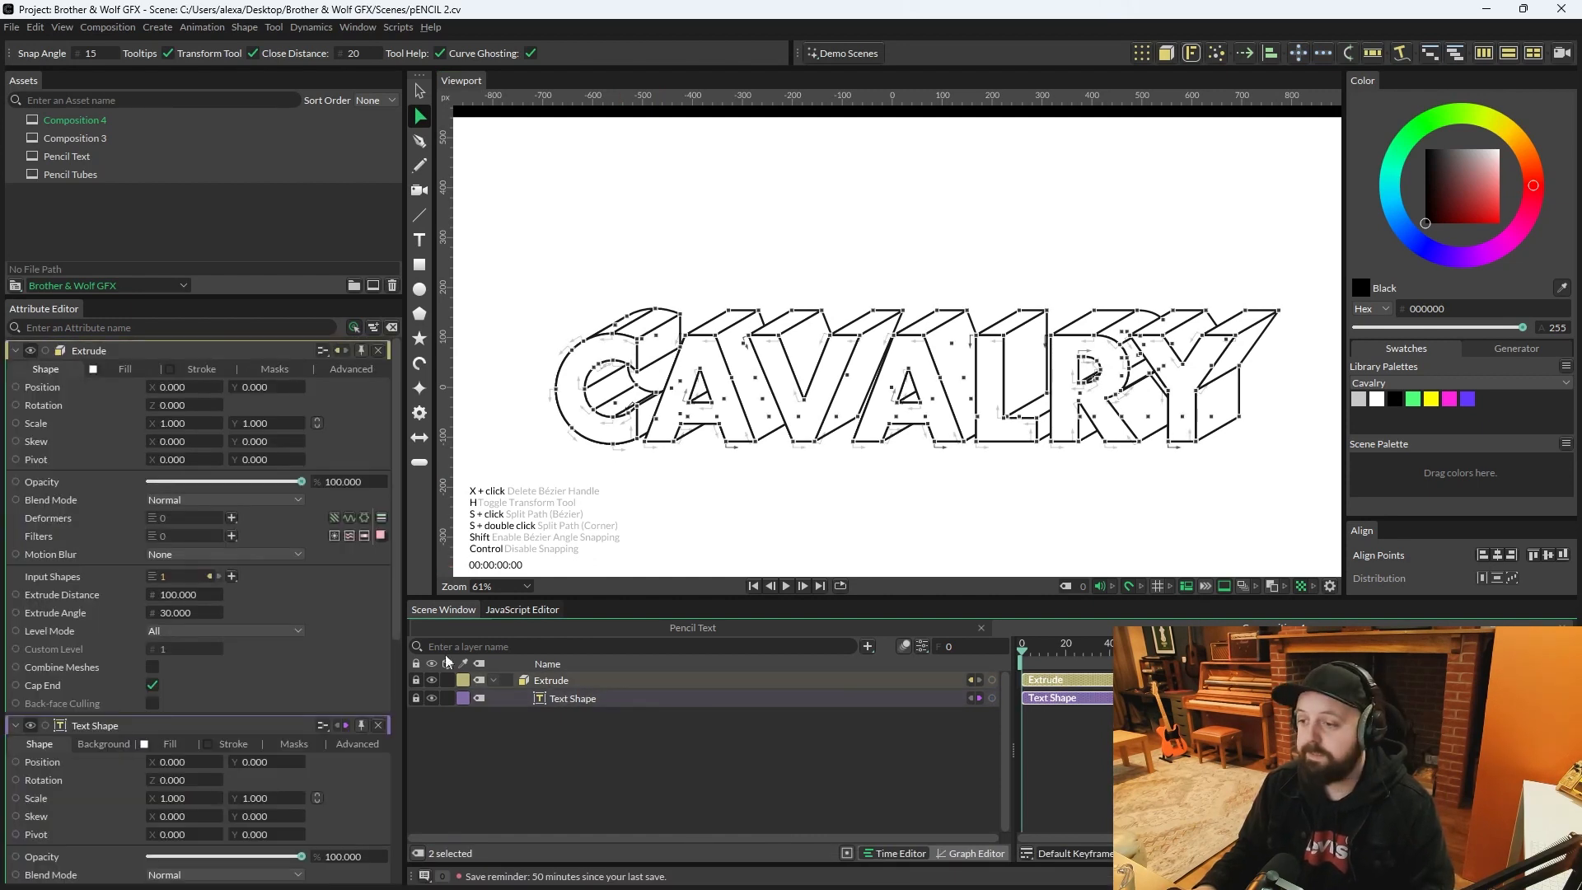
left_click(215, 370)
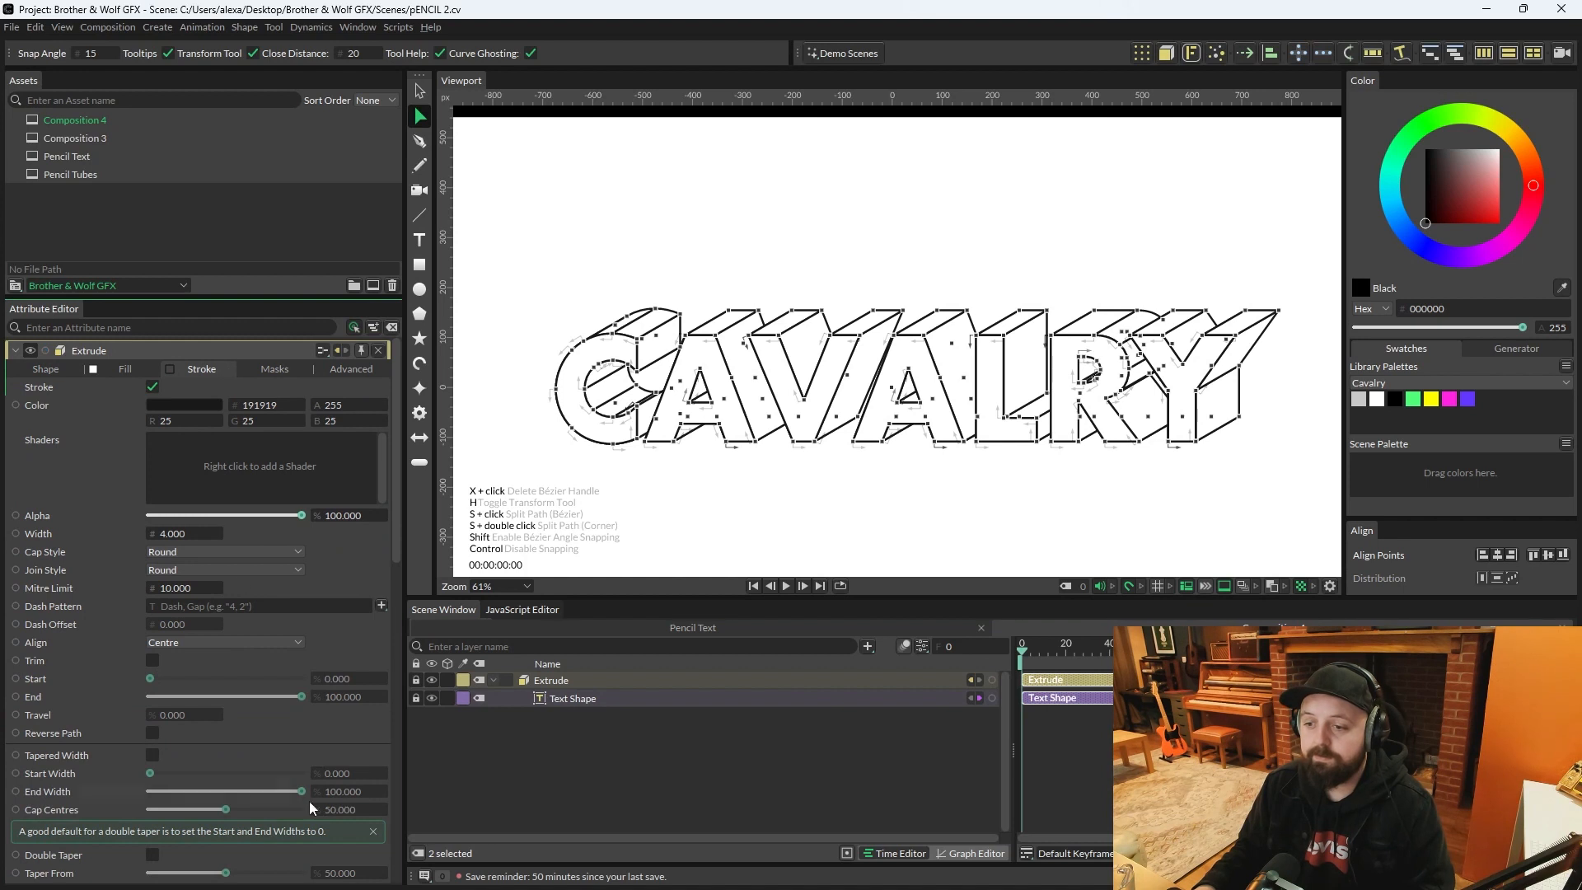
scroll(162, 748, "down", 1)
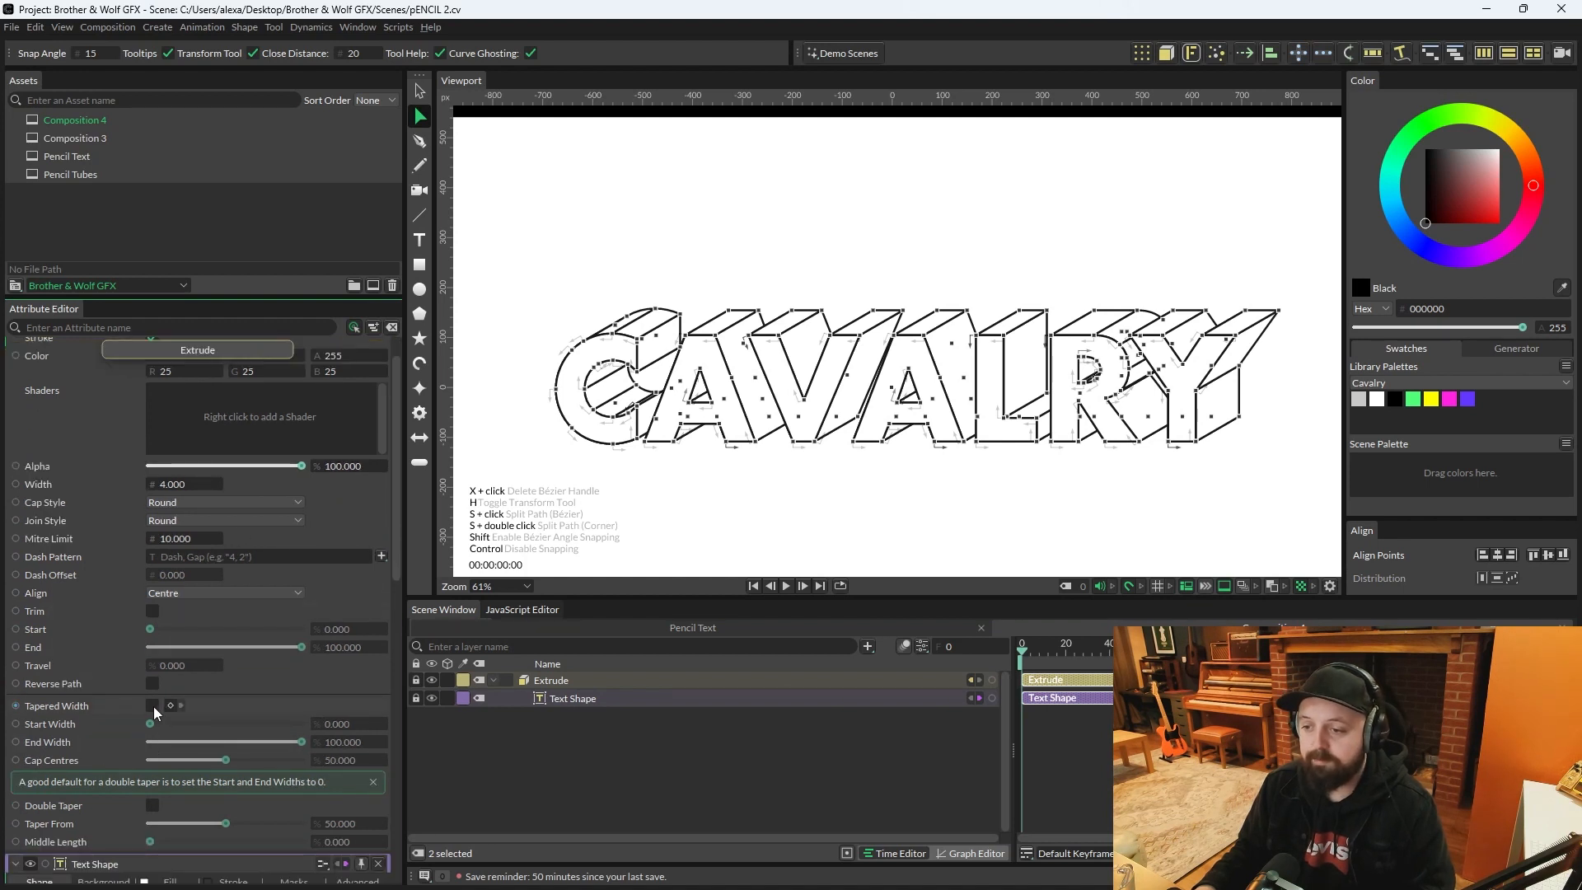
left_click(153, 708)
left_click(152, 806)
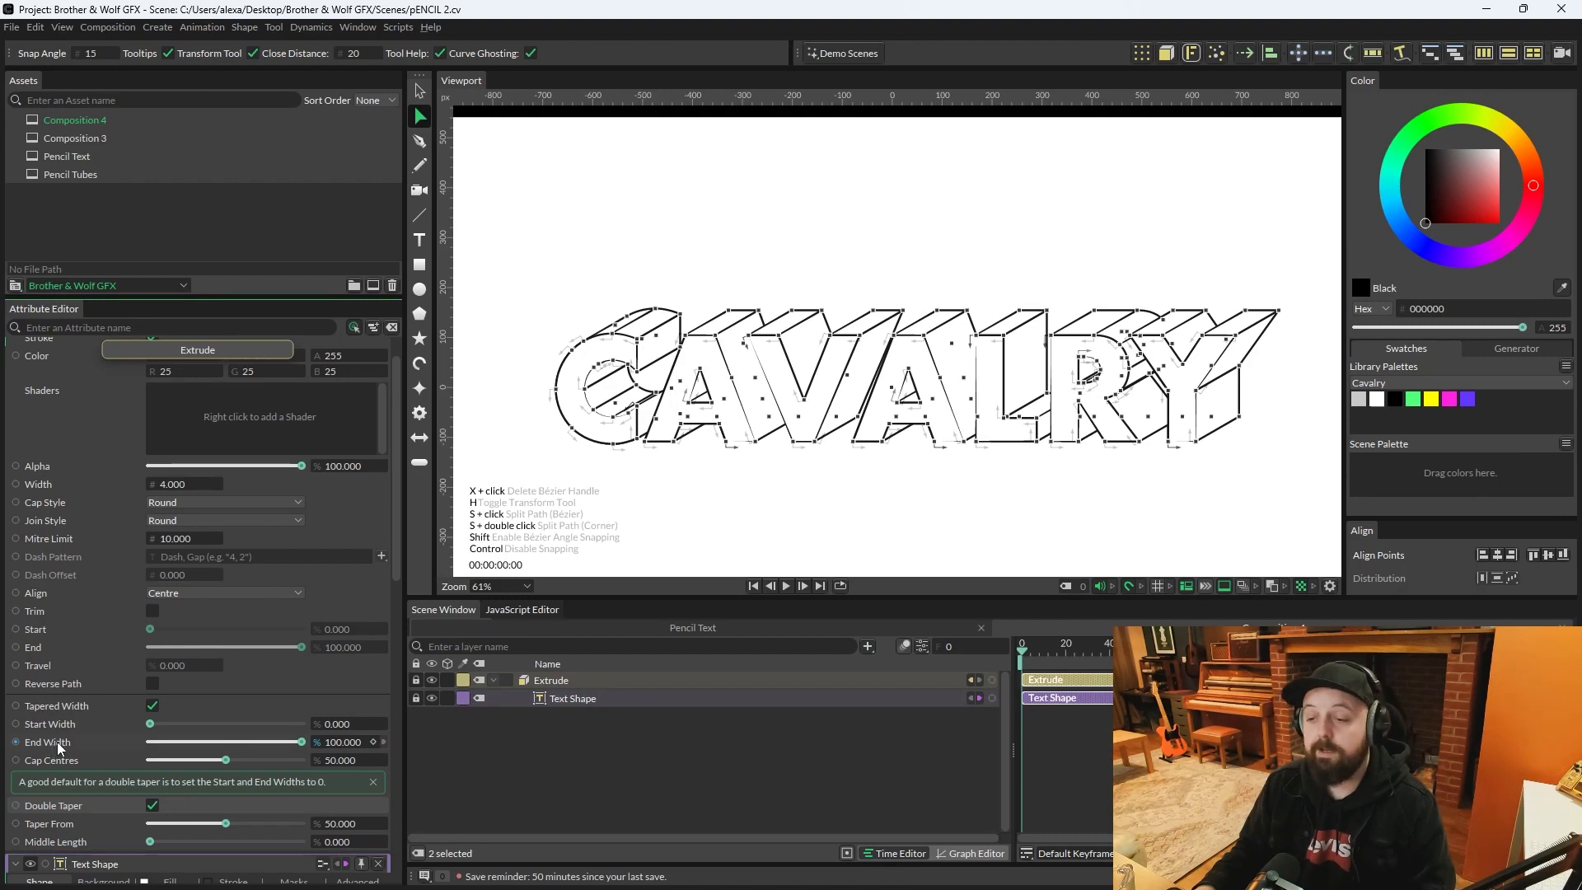
left_click_drag(303, 743, 81, 760)
Step: Inspect the tapered outlines of the extruded CAVALRY lettering close up and as a whole
left_click(759, 536)
scroll(829, 514, "up", 2)
left_click_drag(716, 490, 817, 492)
scroll(819, 493, "down", 1)
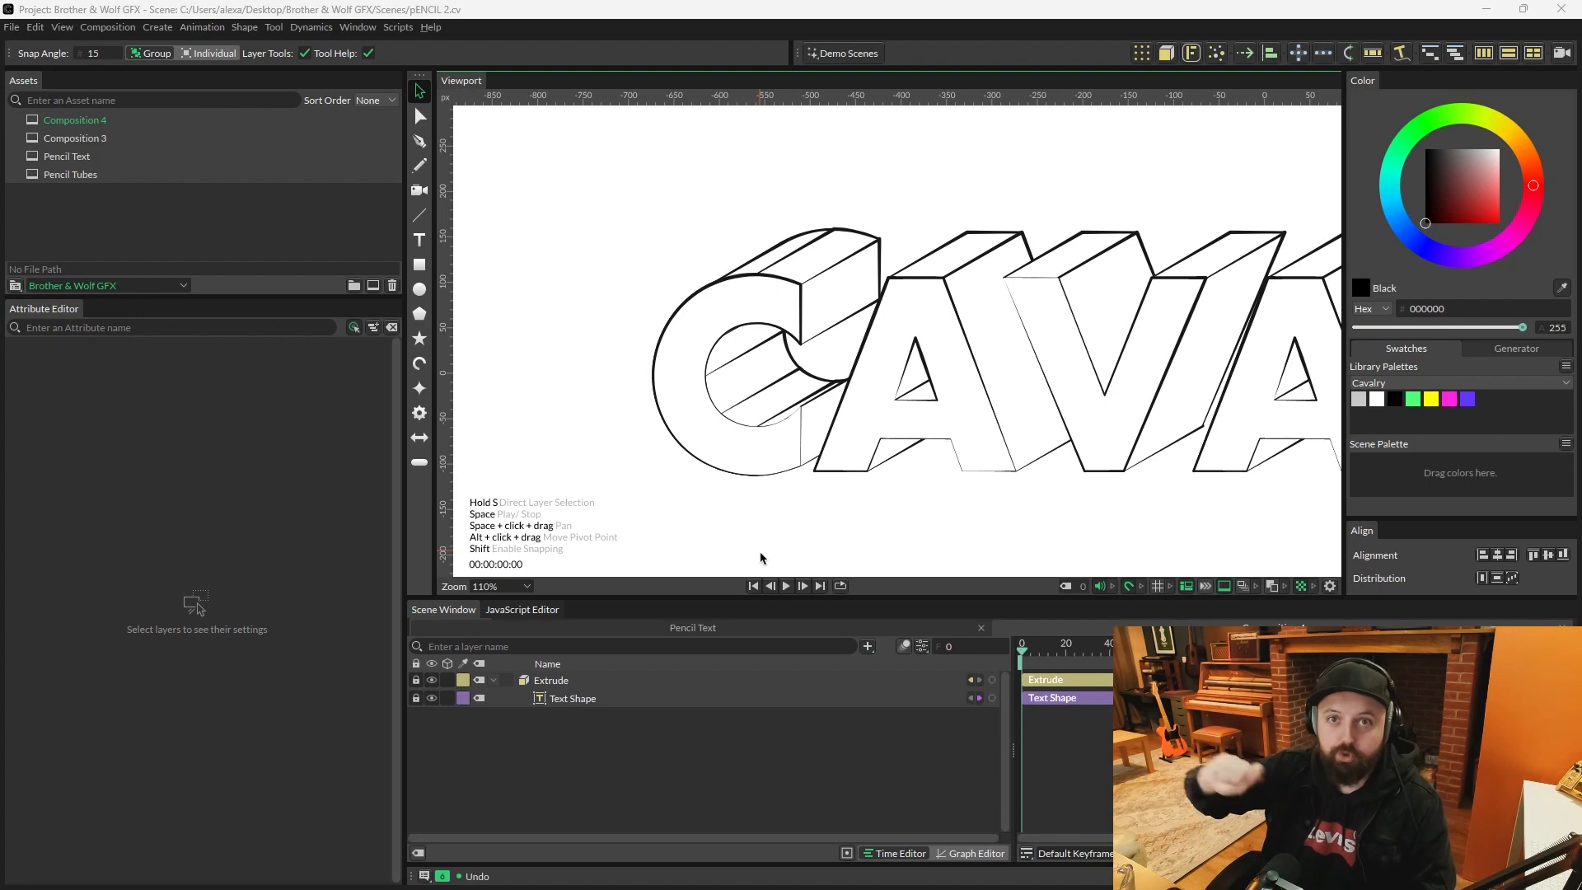
scroll(871, 505, "down", 5)
left_click_drag(912, 537, 667, 476)
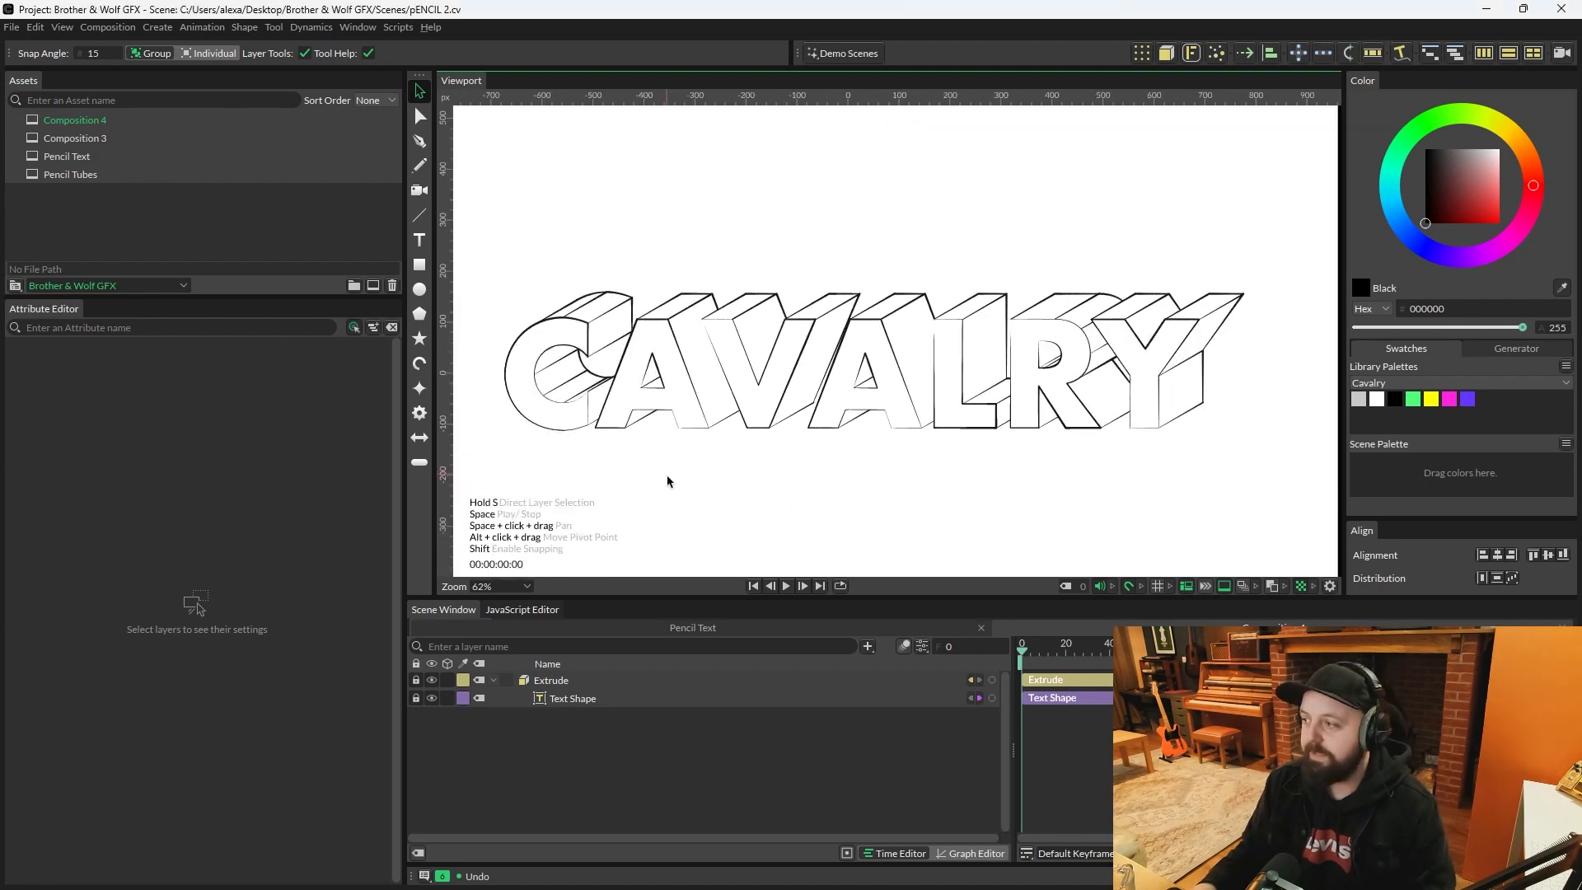
scroll(823, 516, "up", 1)
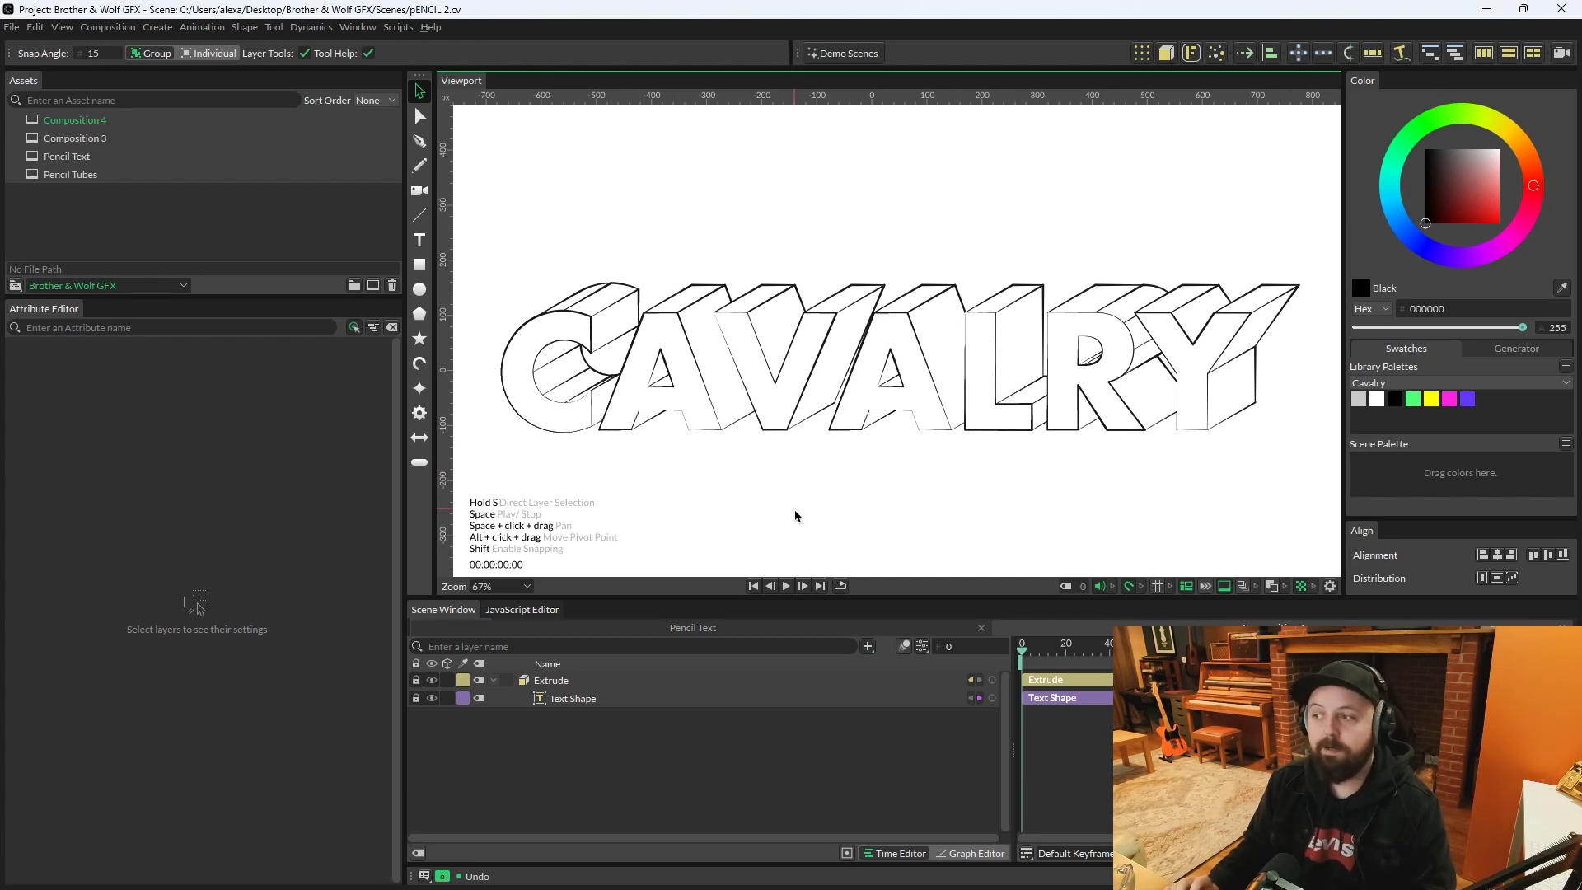
Step: Group the Extrude and Text Shape layers together
left_click_drag(643, 763, 563, 636)
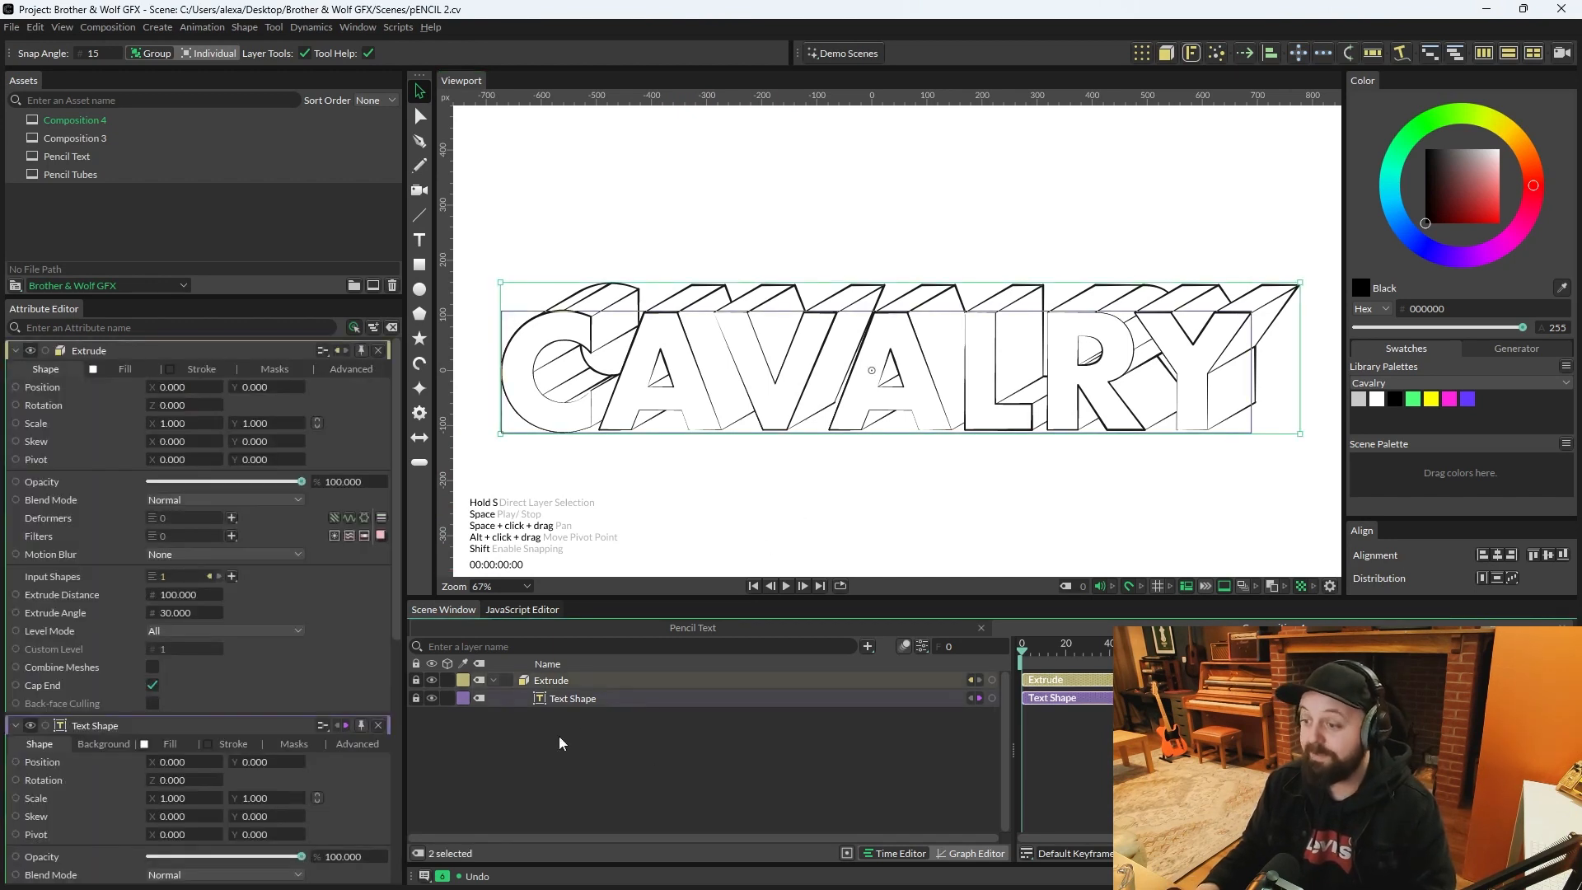
key("ctrl+g")
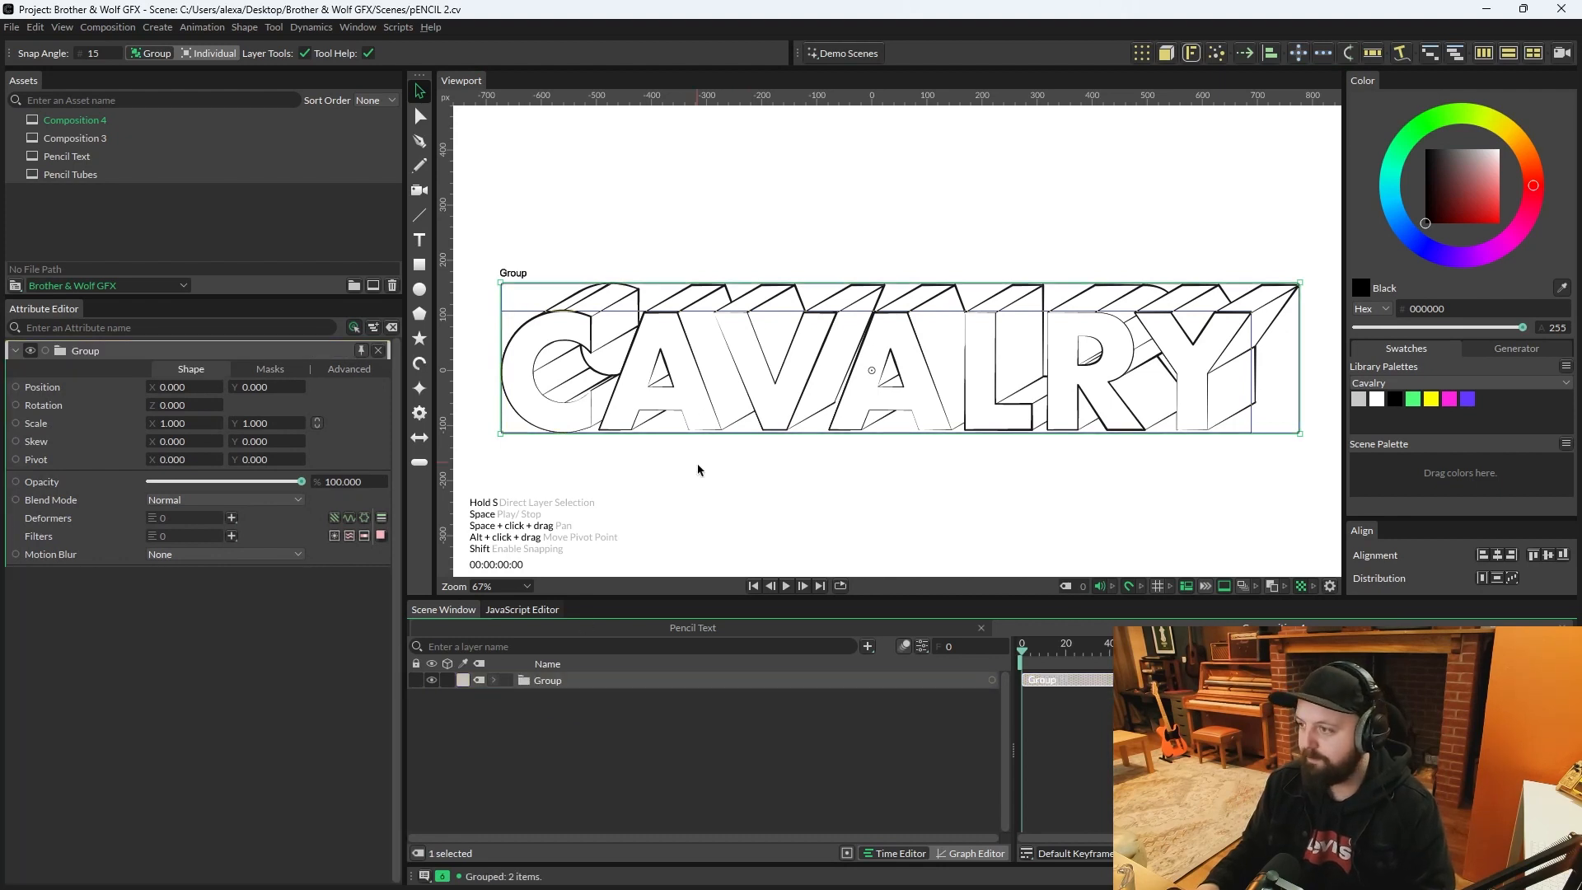
left_click(742, 484)
scroll(742, 484, "down", 3)
left_click_drag(745, 477, 831, 457)
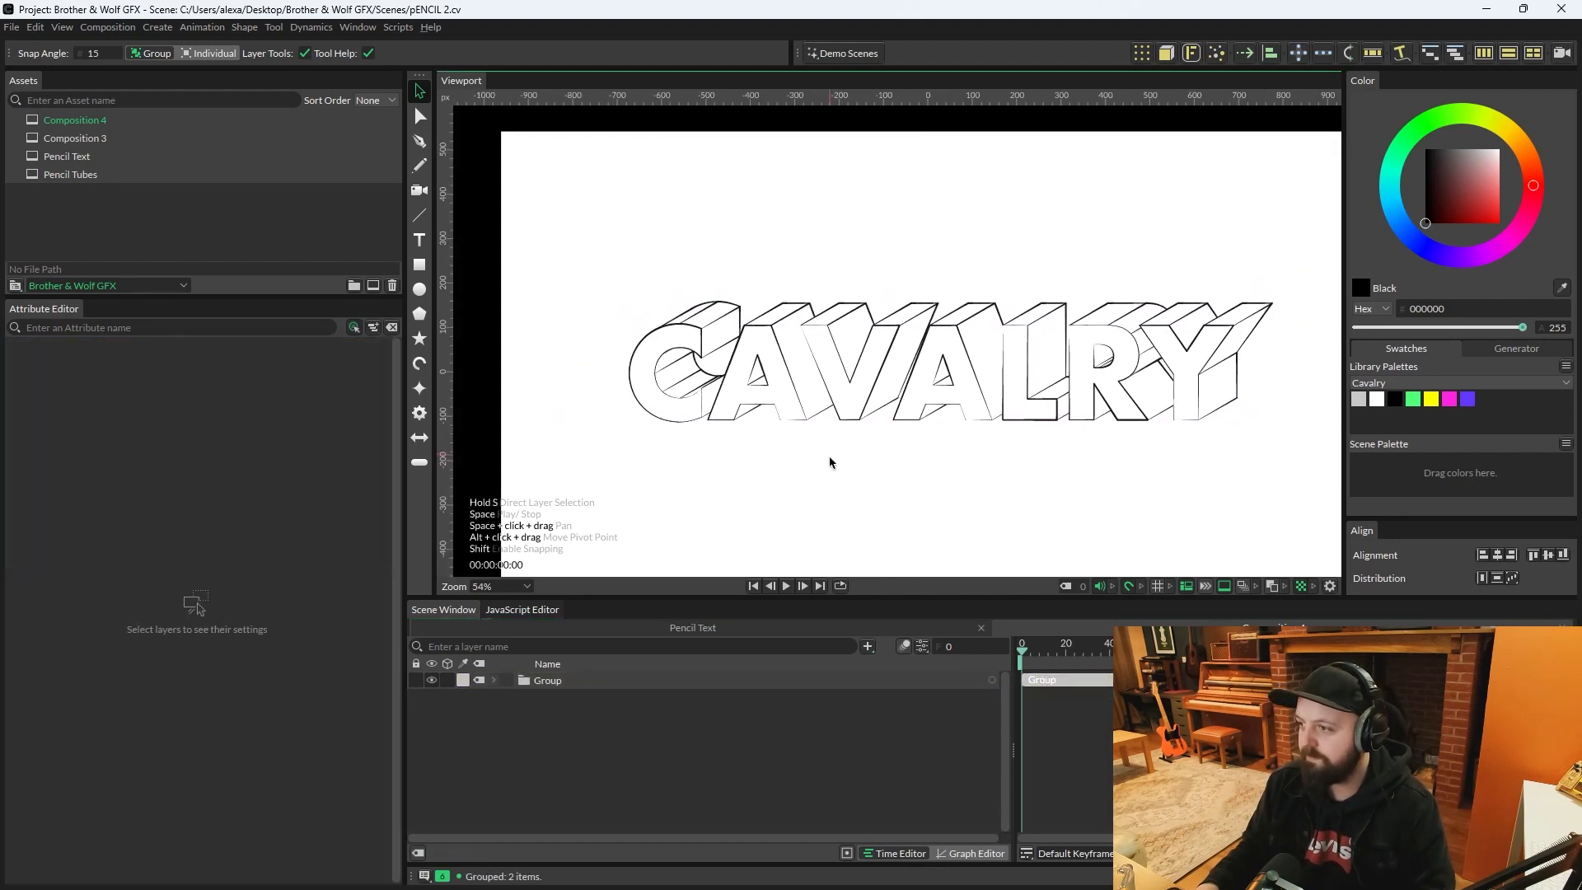
scroll(1039, 494, "up", 3)
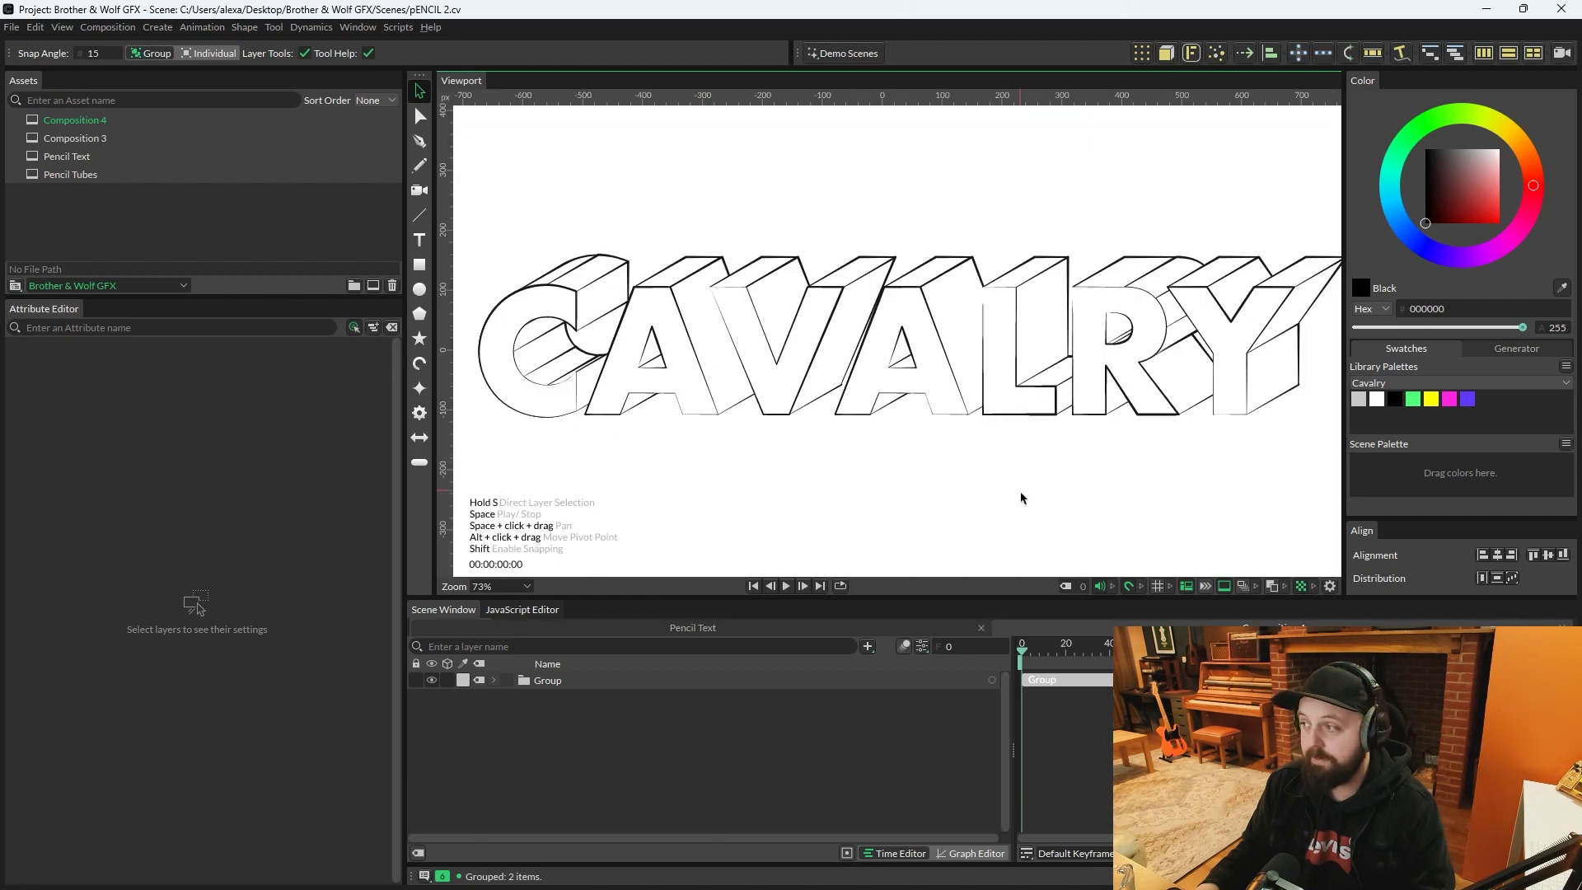
scroll(1020, 495, "down", 1)
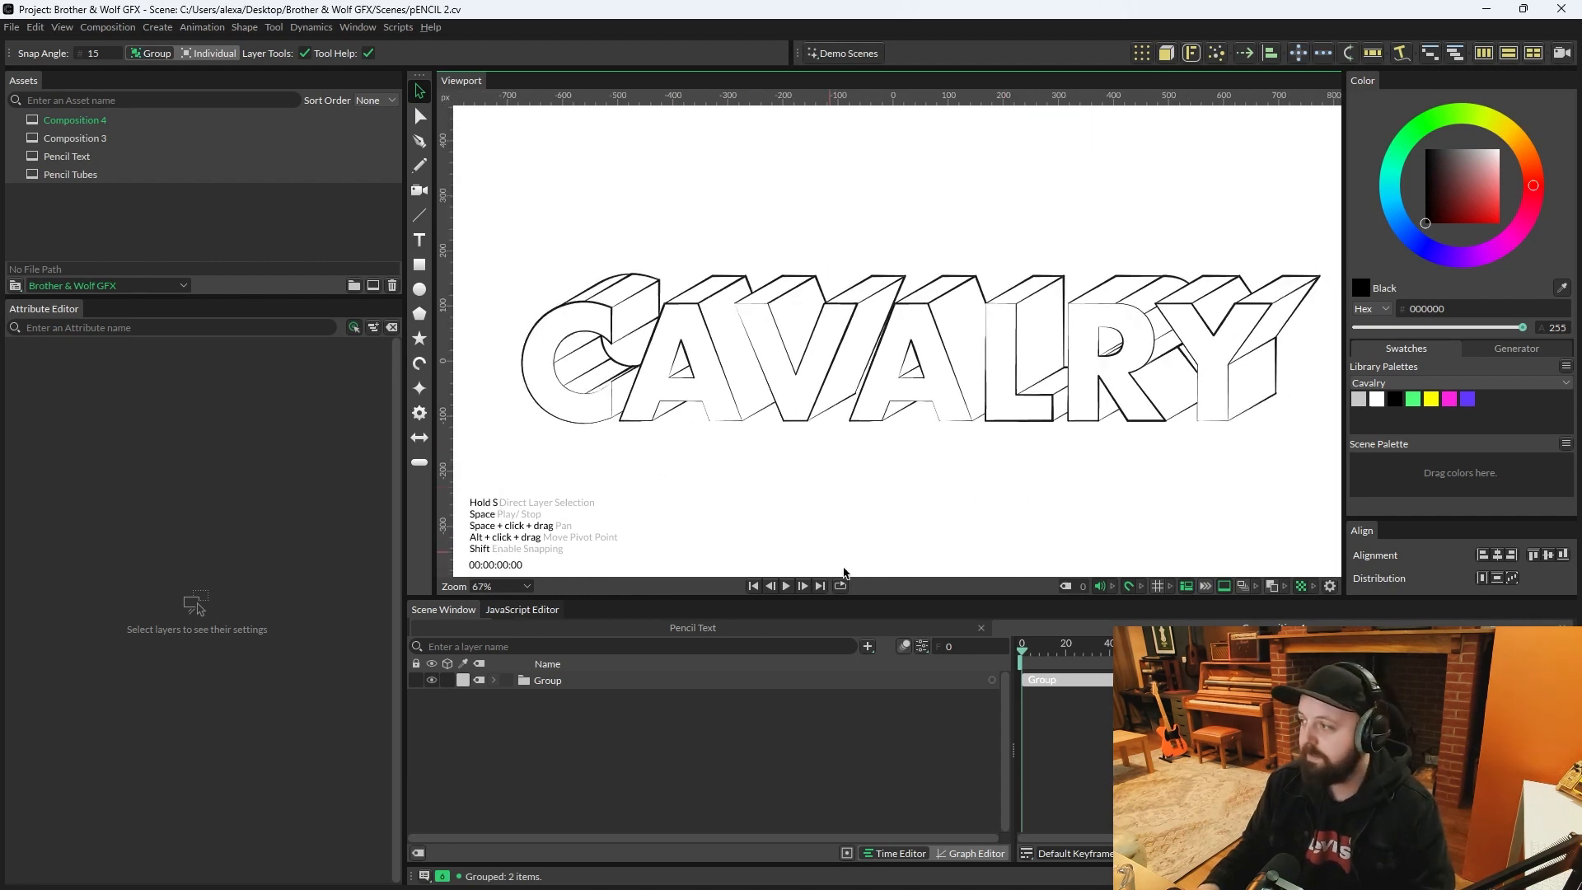
Step: Add a Distortion filter to the group containing the lettering
left_click(550, 682)
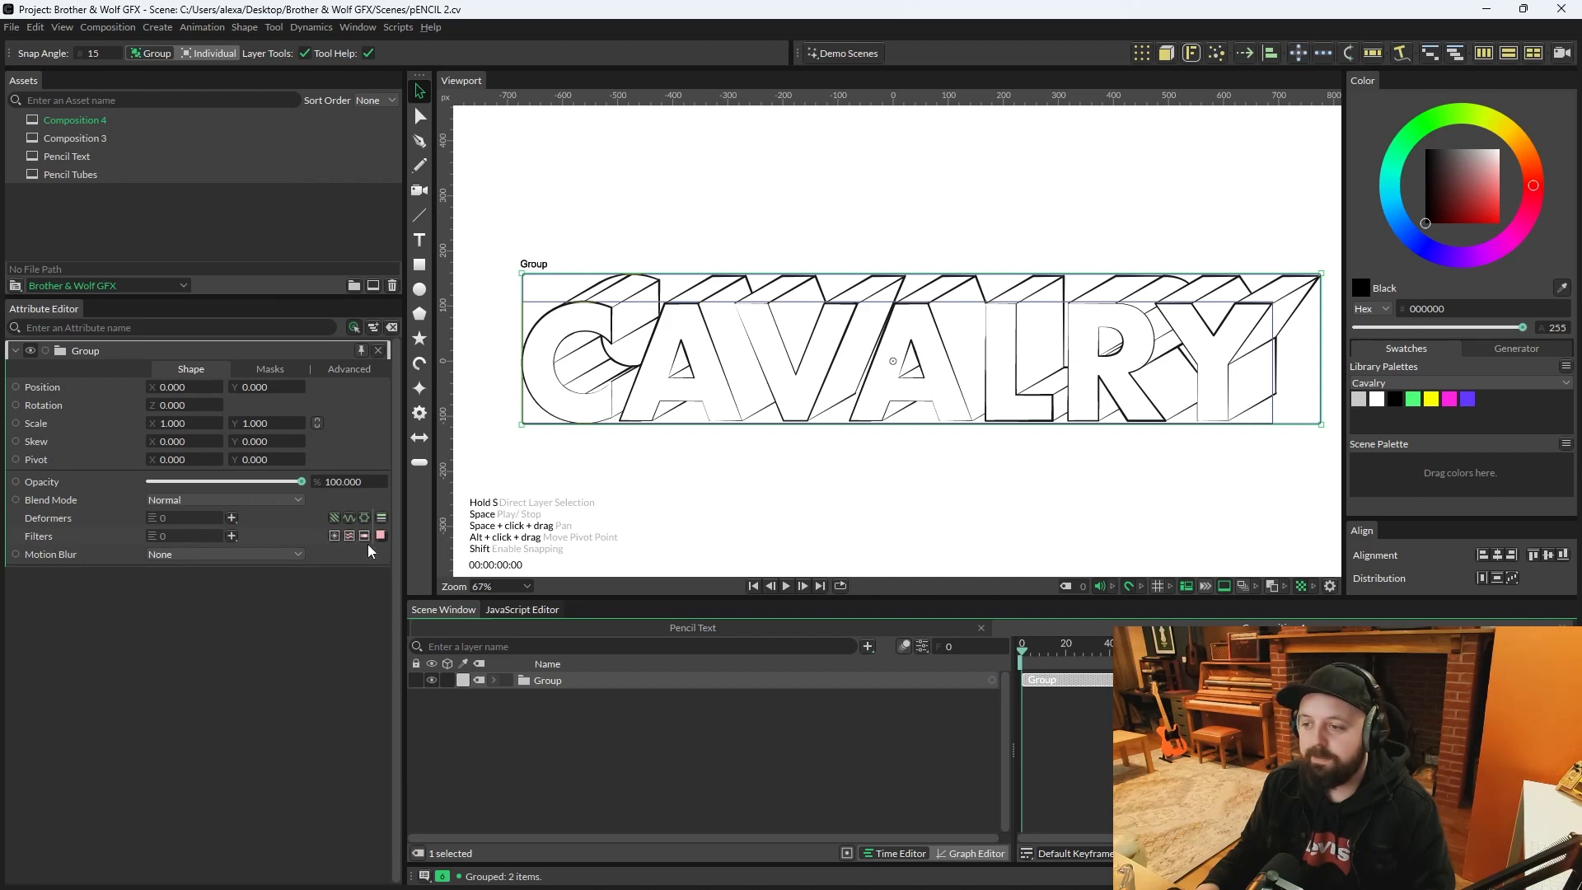
left_click(231, 535)
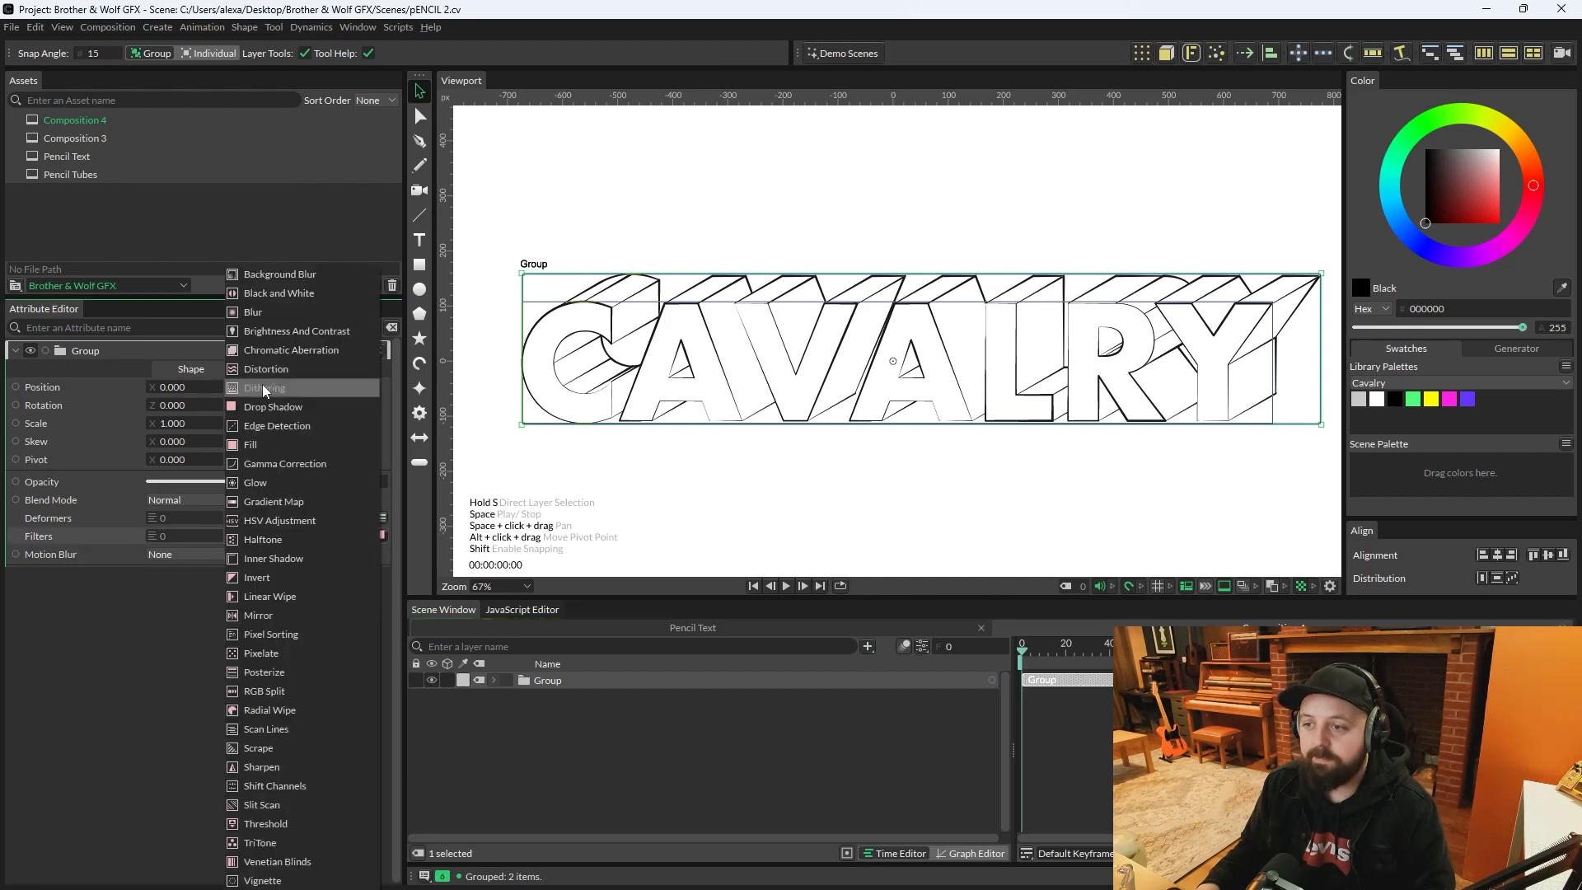
left_click(101, 542)
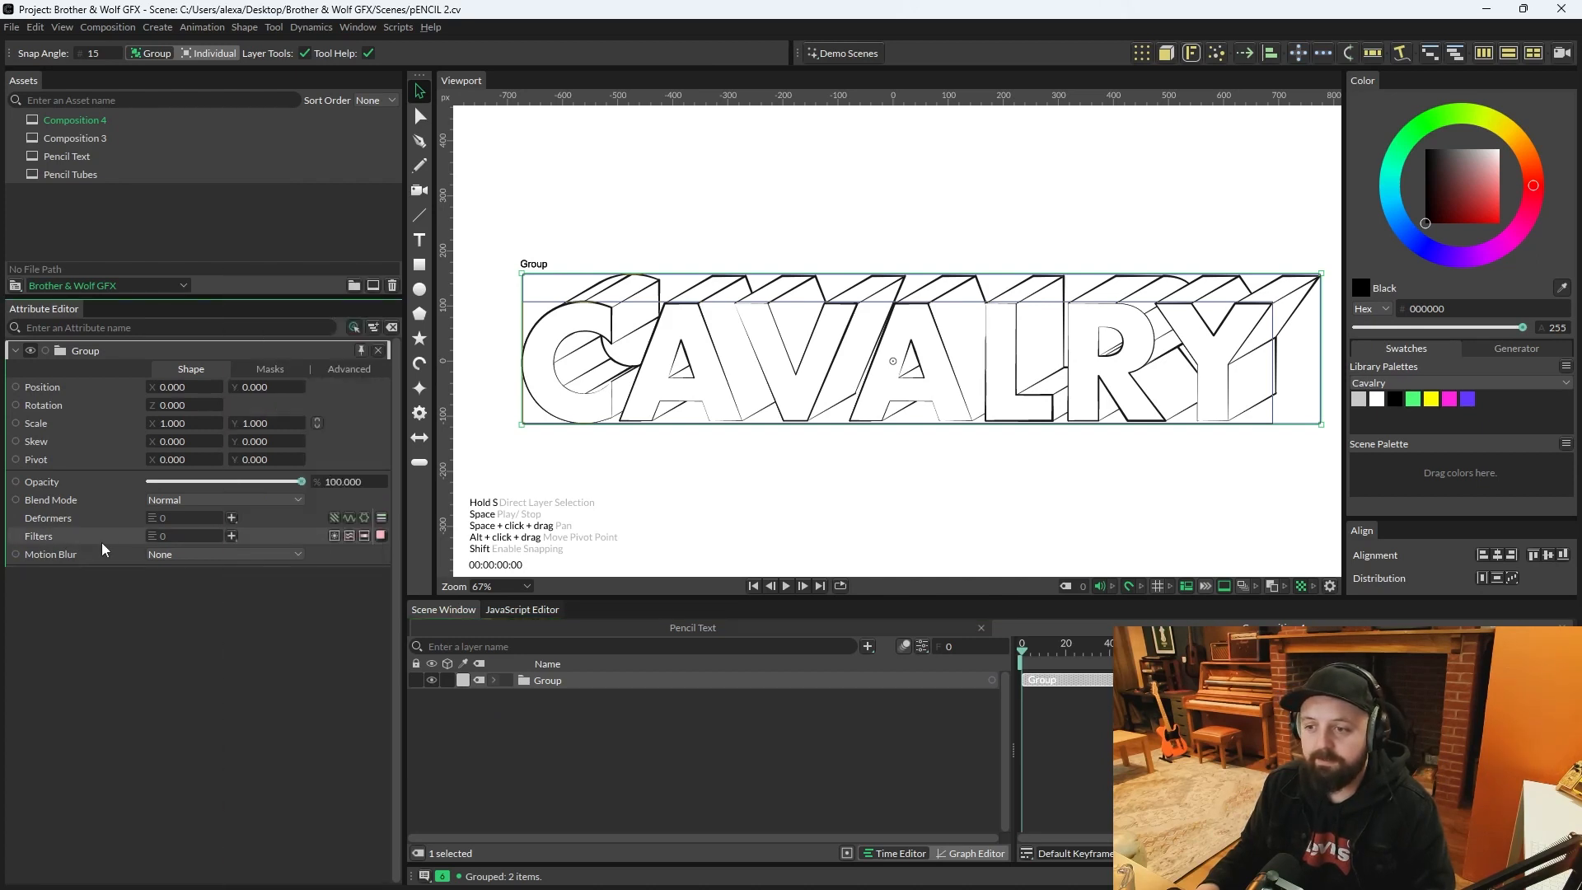
left_click(350, 534)
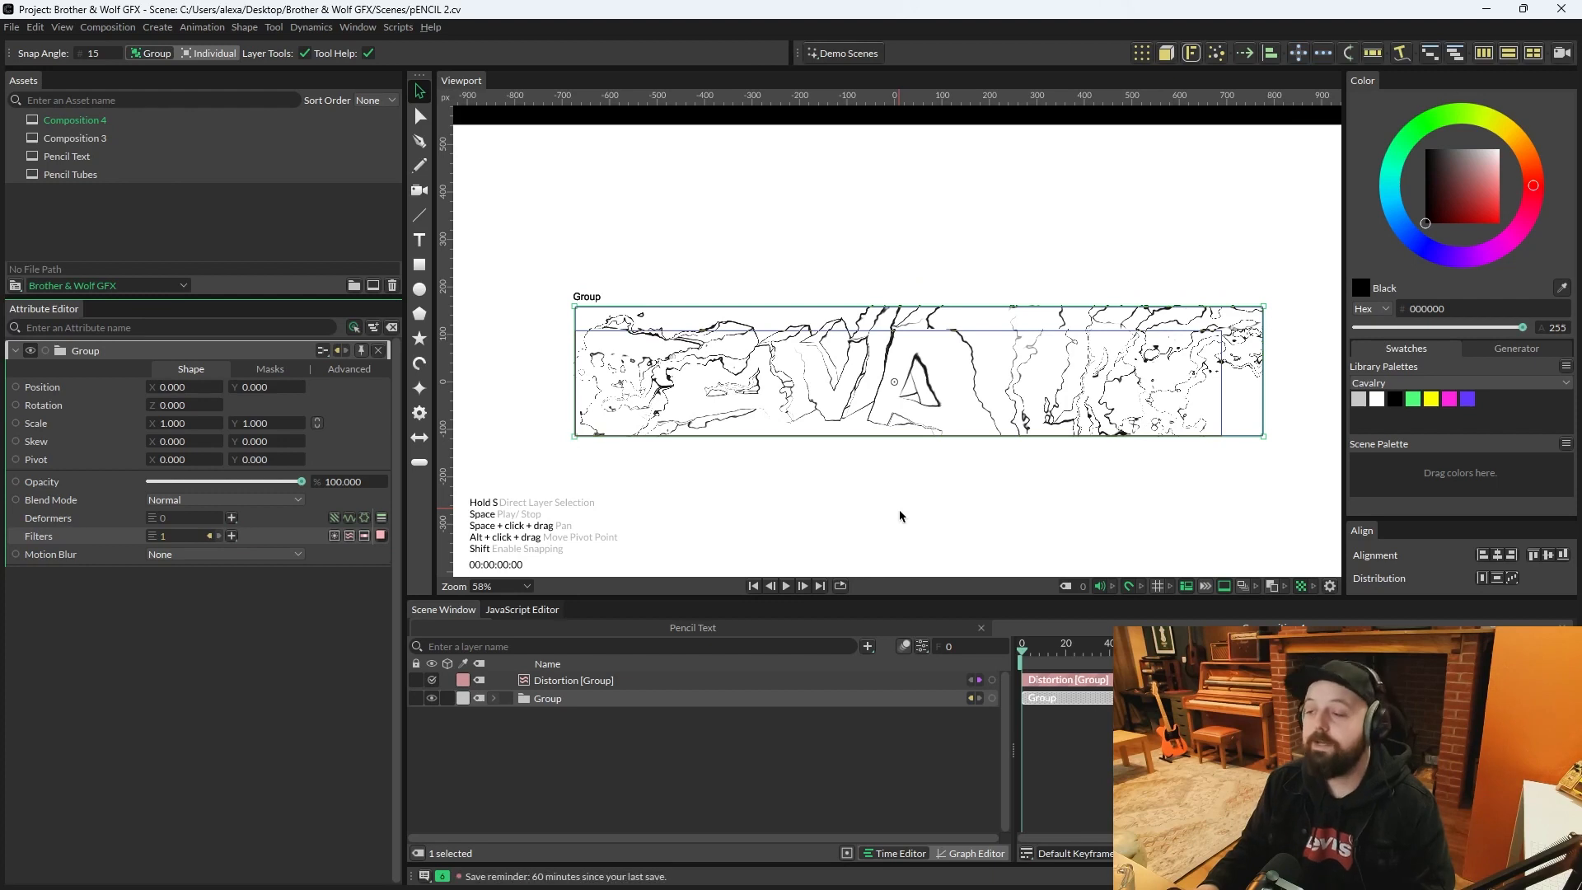
Step: Set the Distortion filter's Amplitude to 2 and check the roughened outlines across the lettering
left_click(833, 680)
double_click(179, 387)
type("2")
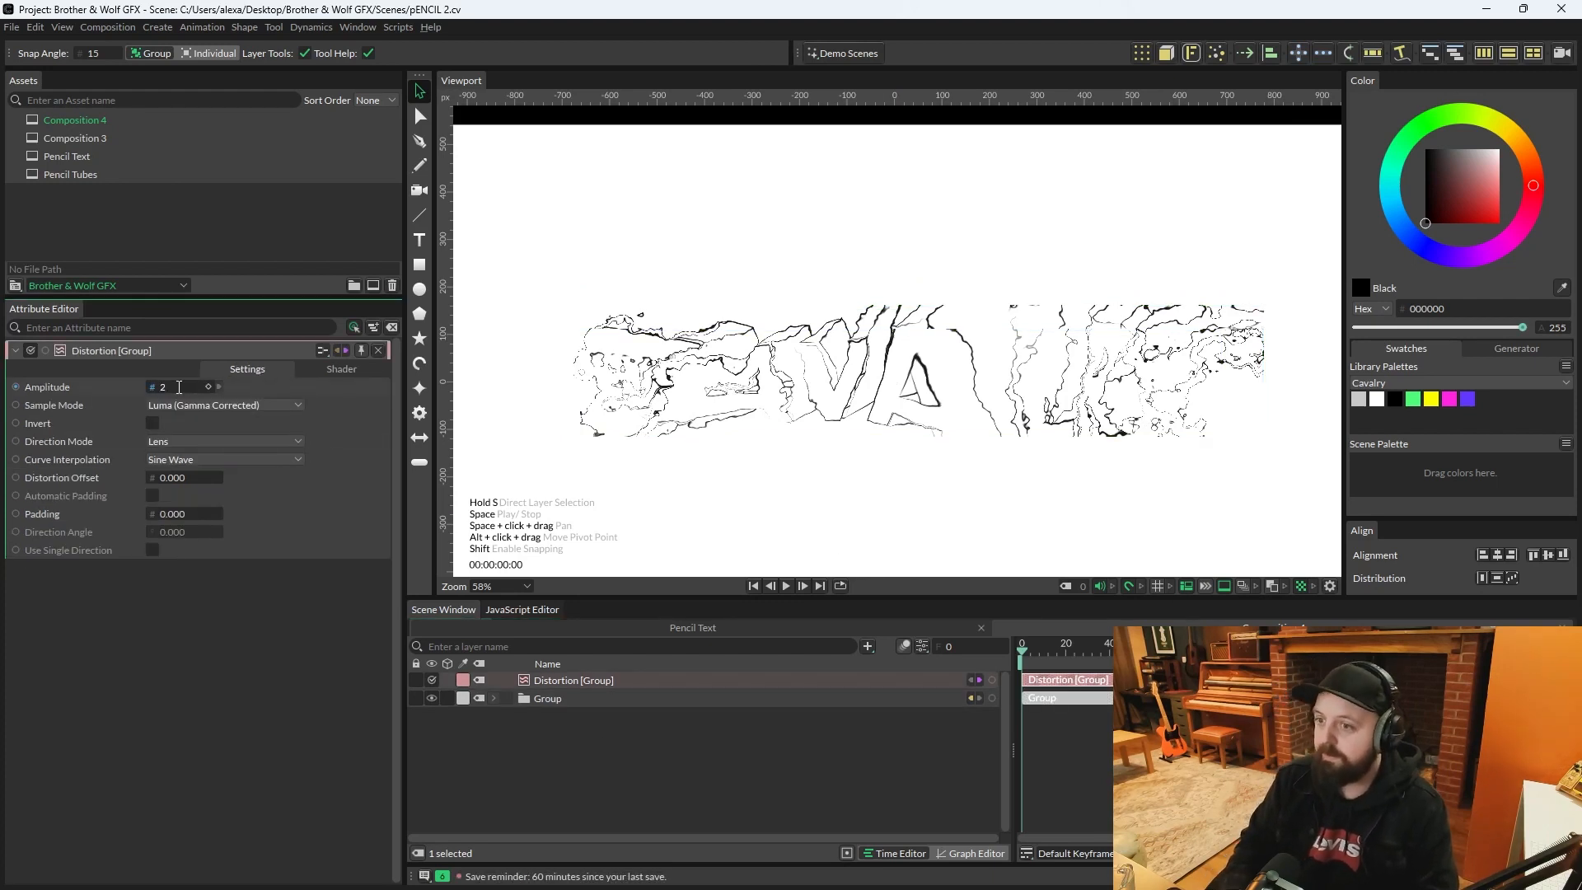
key("Return")
scroll(855, 484, "up", 8)
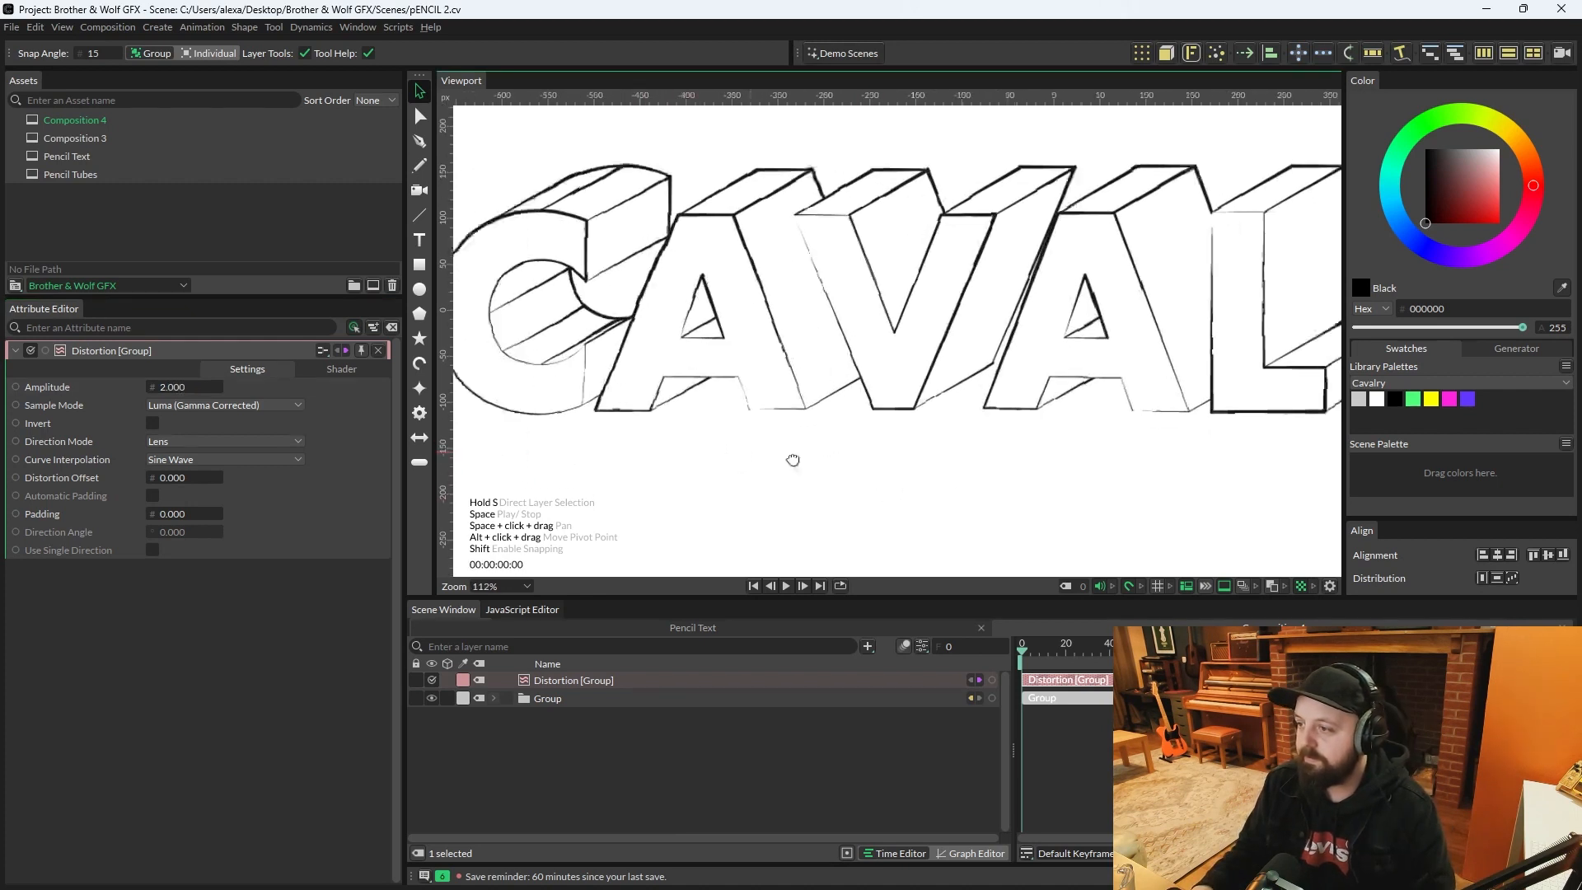
scroll(663, 482, "up", 1)
left_click_drag(855, 441, 595, 576)
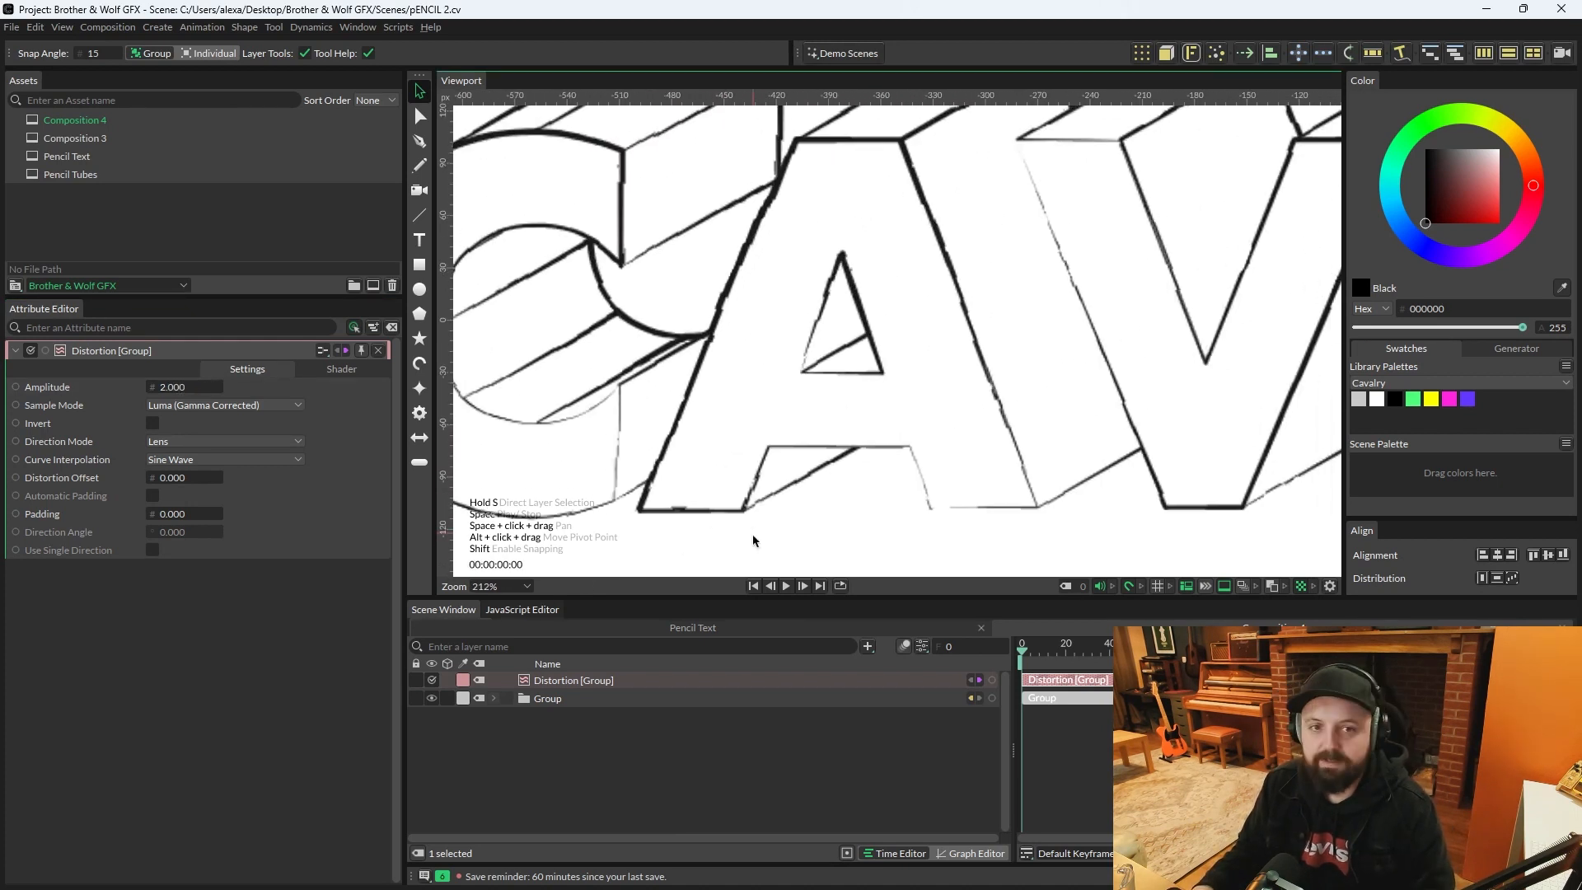
scroll(720, 526, "down", 4)
left_click_drag(876, 526, 637, 482)
scroll(883, 486, "down", 6)
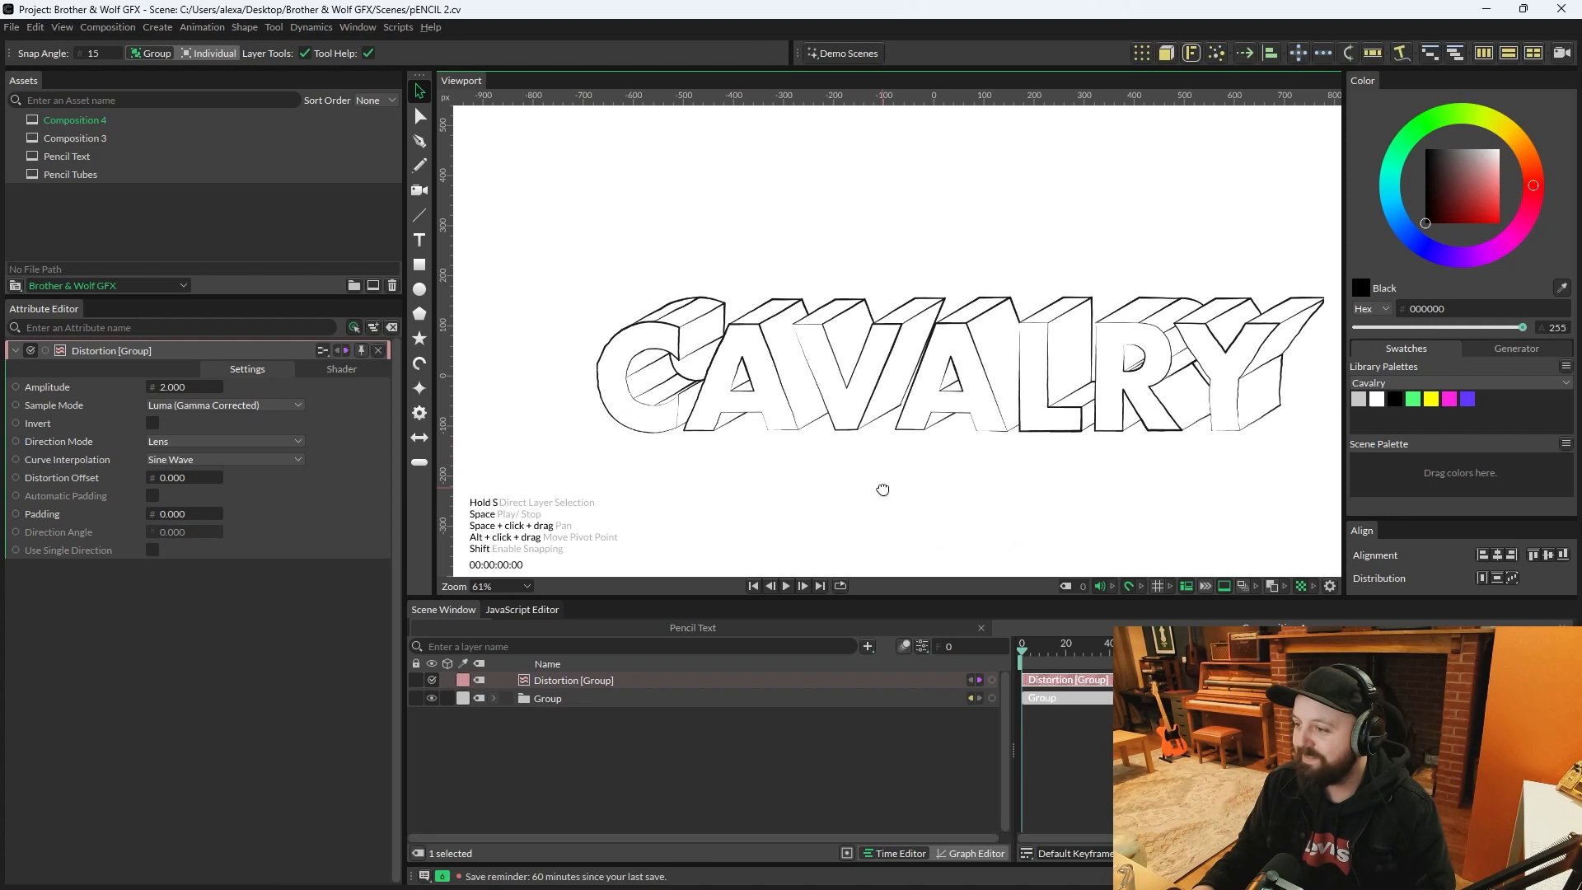
Step: Play back the animation to check how the distorted pencil outlines move across the whole CAVALRY lettering
scroll(883, 495, "down", 1)
key("space")
scroll(889, 509, "down", 1)
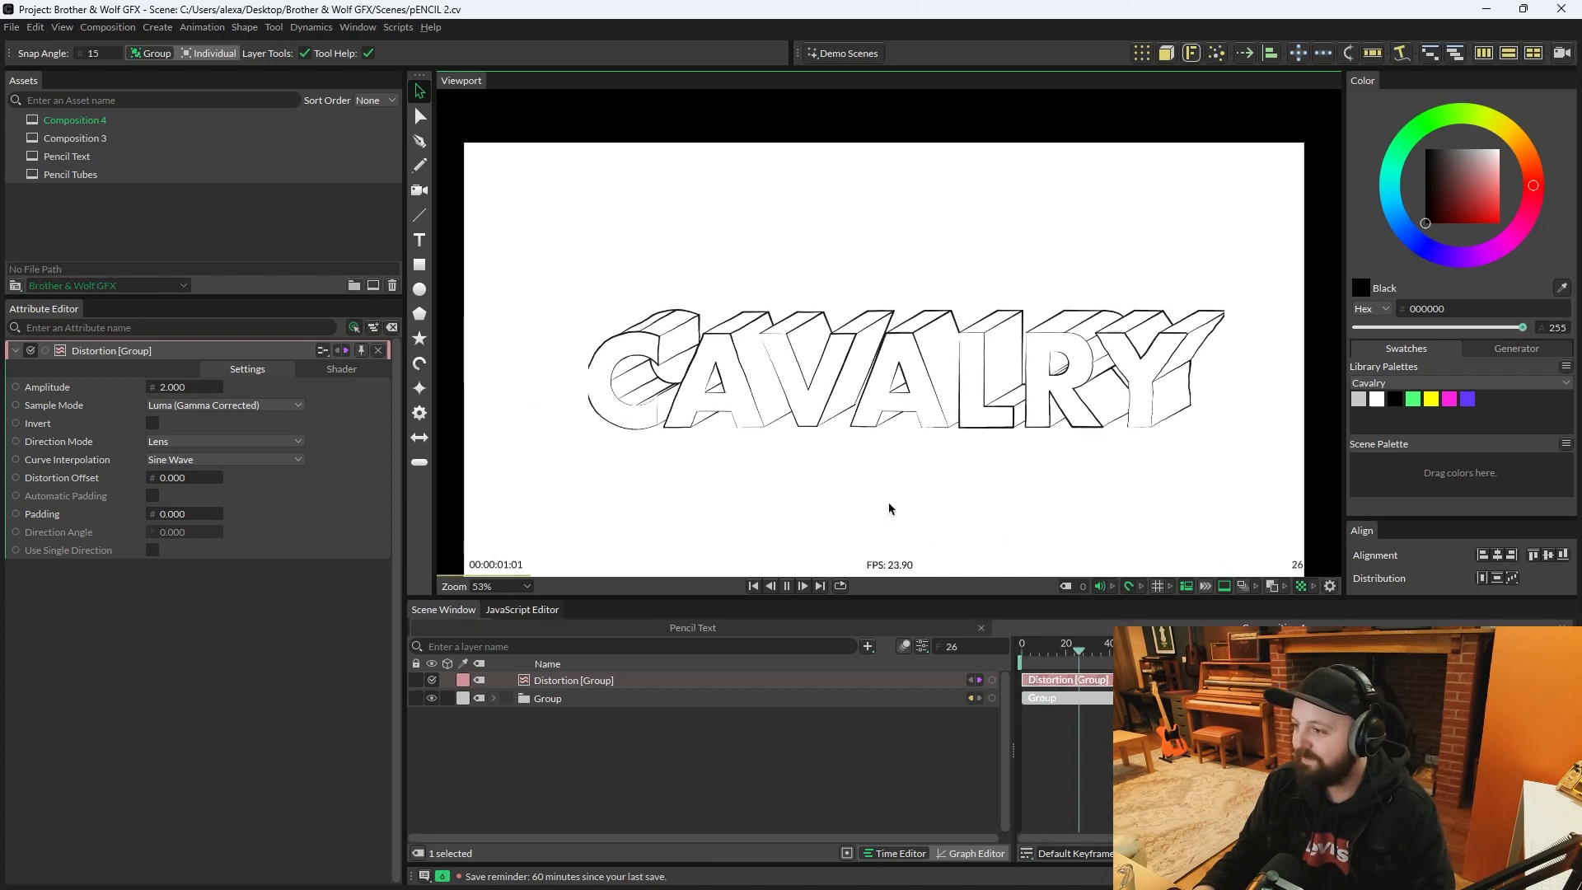
scroll(892, 494, "up", 1)
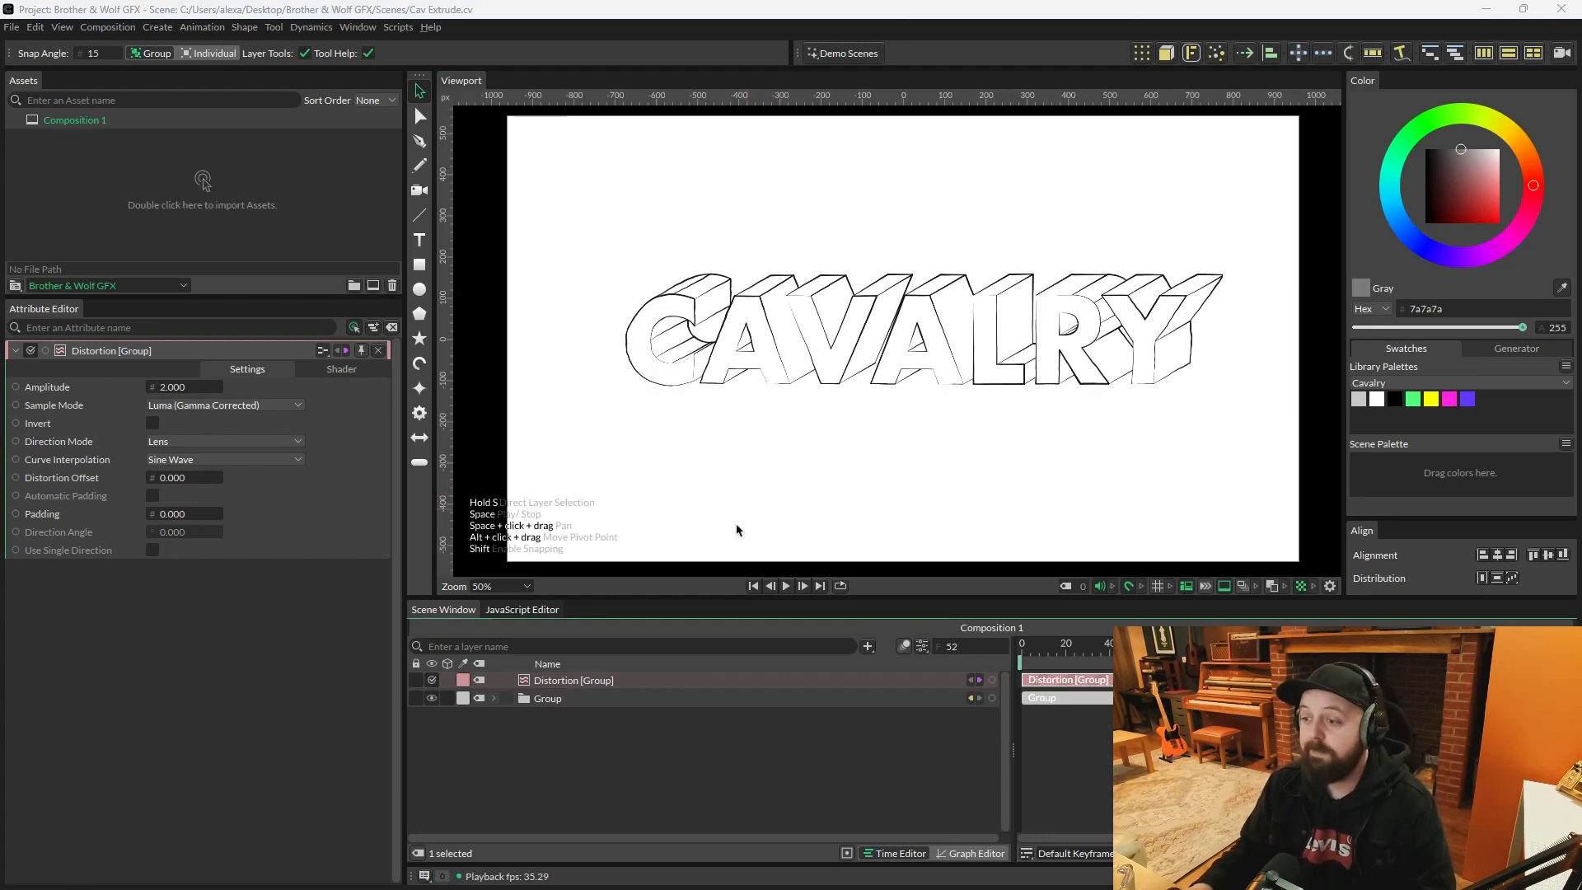
Step: Add the Graph Paper demo scene from the Distribution category and group all of its layers together
left_click(612, 734)
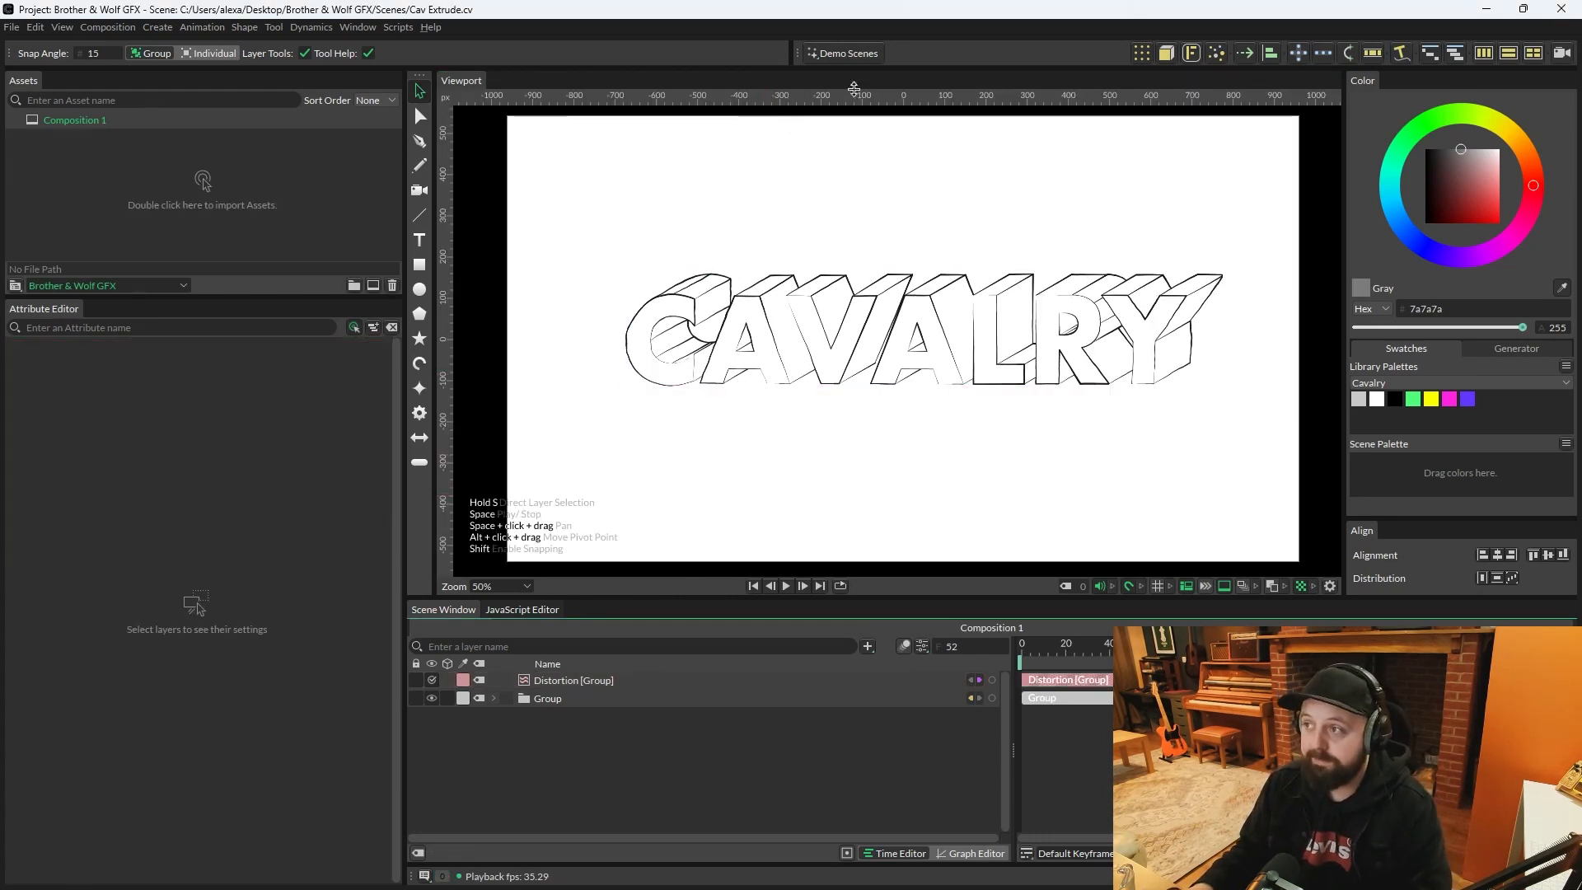
left_click(848, 55)
mouse_move(851, 72)
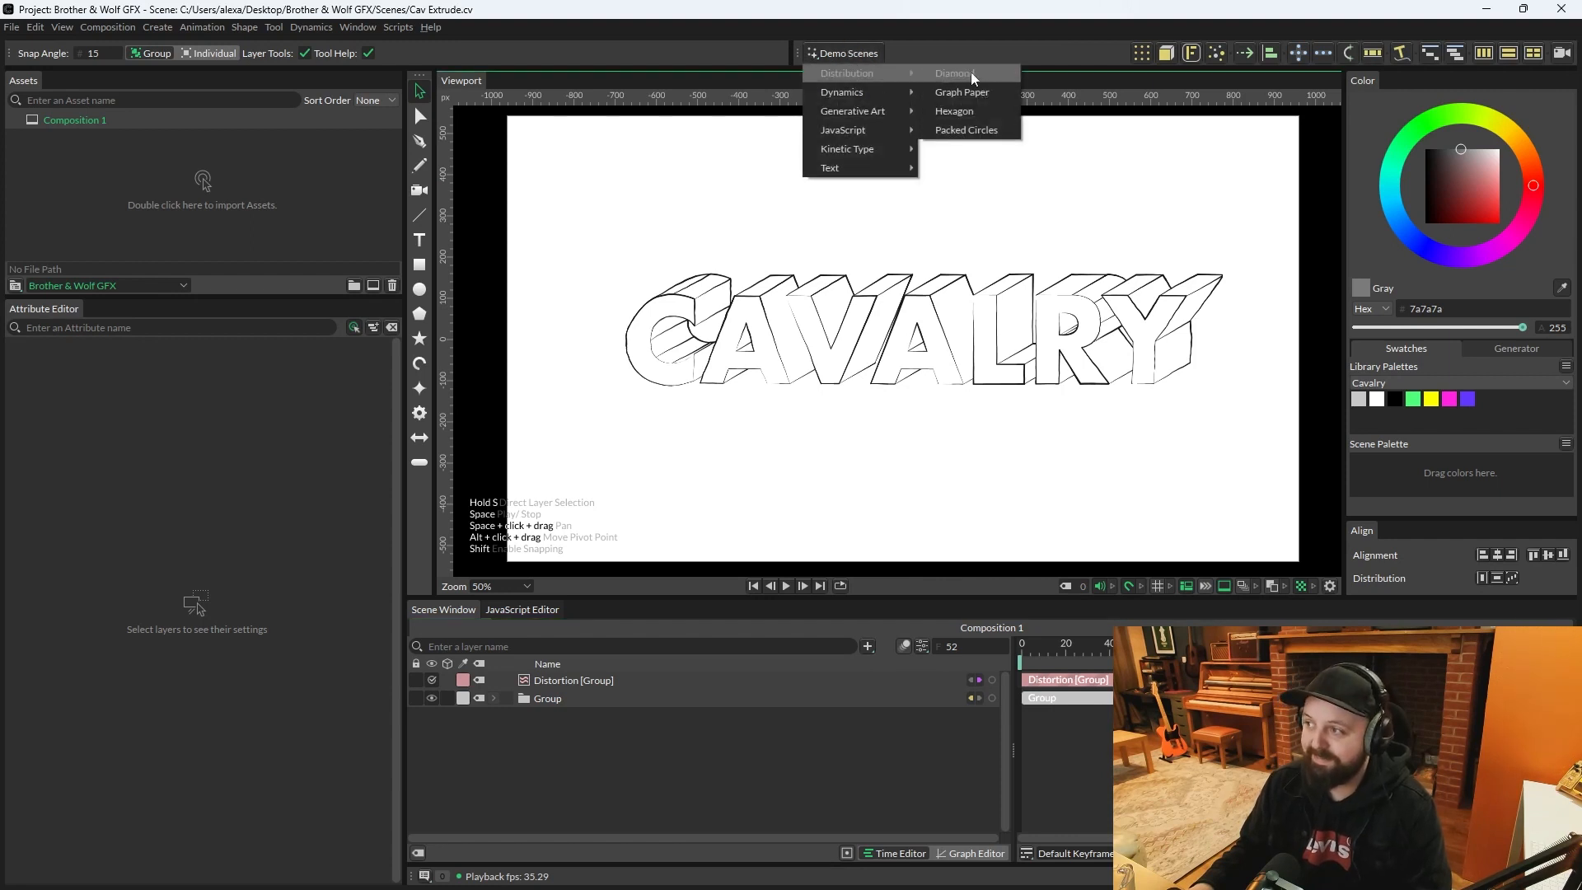
left_click(972, 93)
left_click(568, 753)
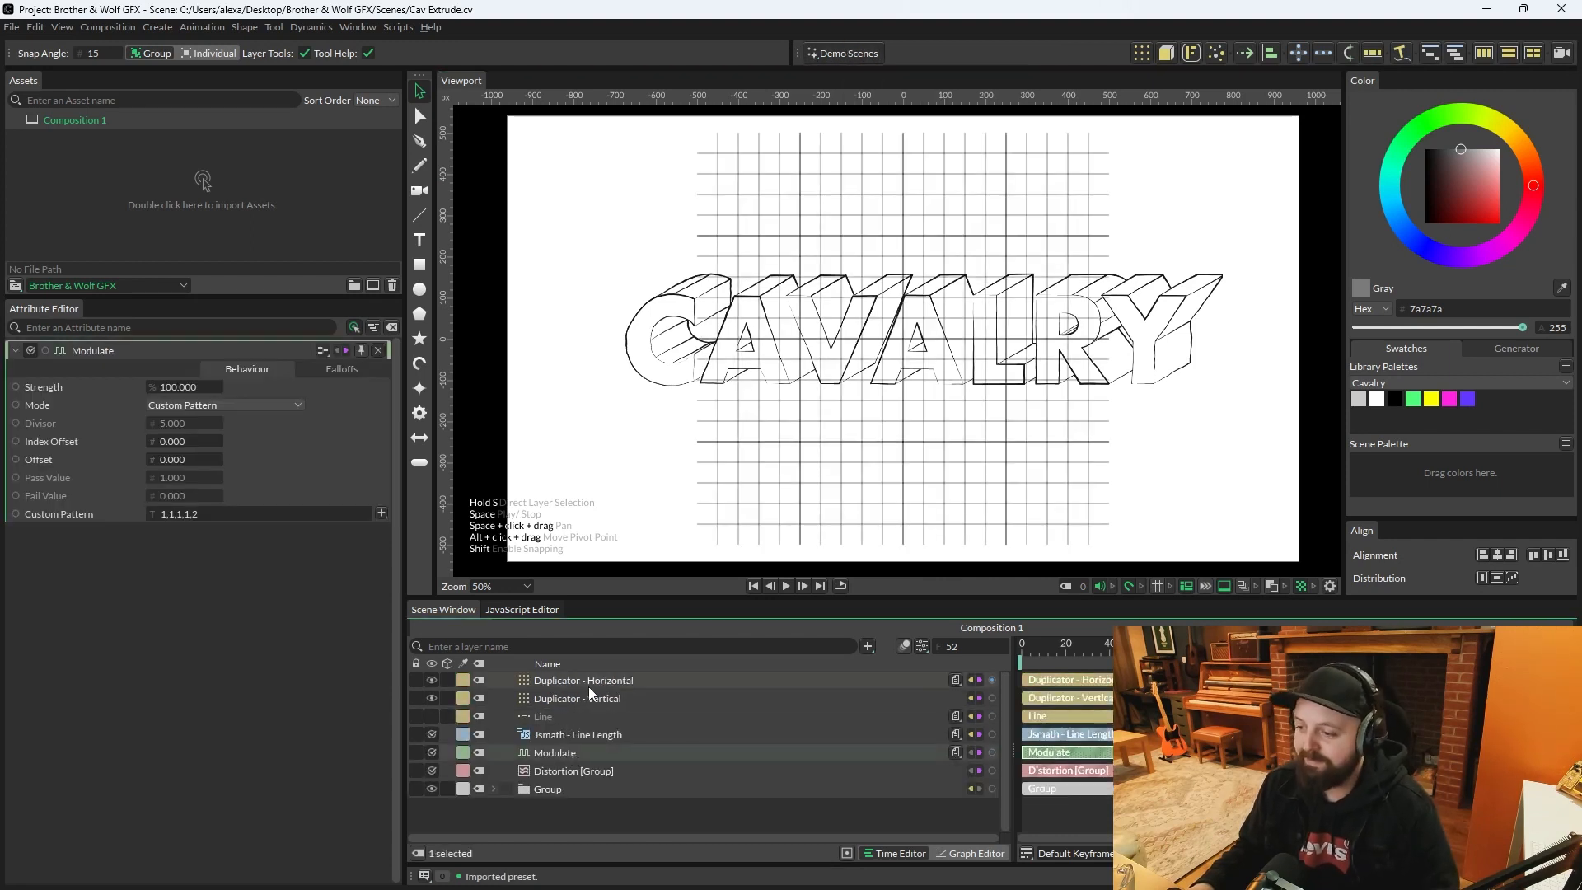
left_click(589, 686, "shift")
key("ctrl+g")
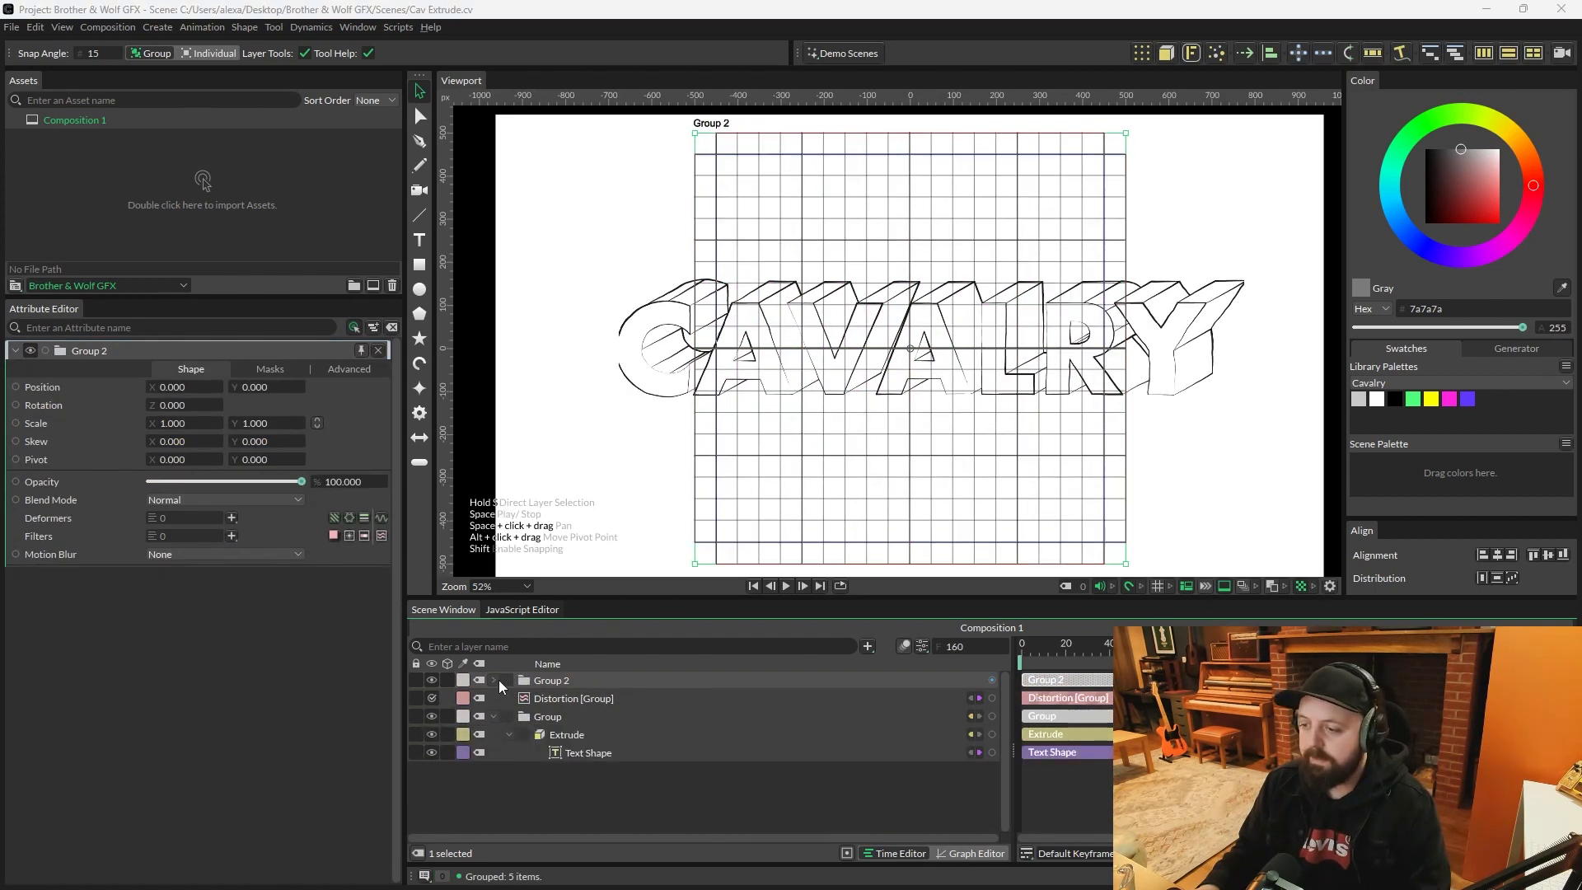
Step: Expand the graph paper grid by setting the horizontal Duplicator's count to 24 and its size to 82
left_click(495, 680)
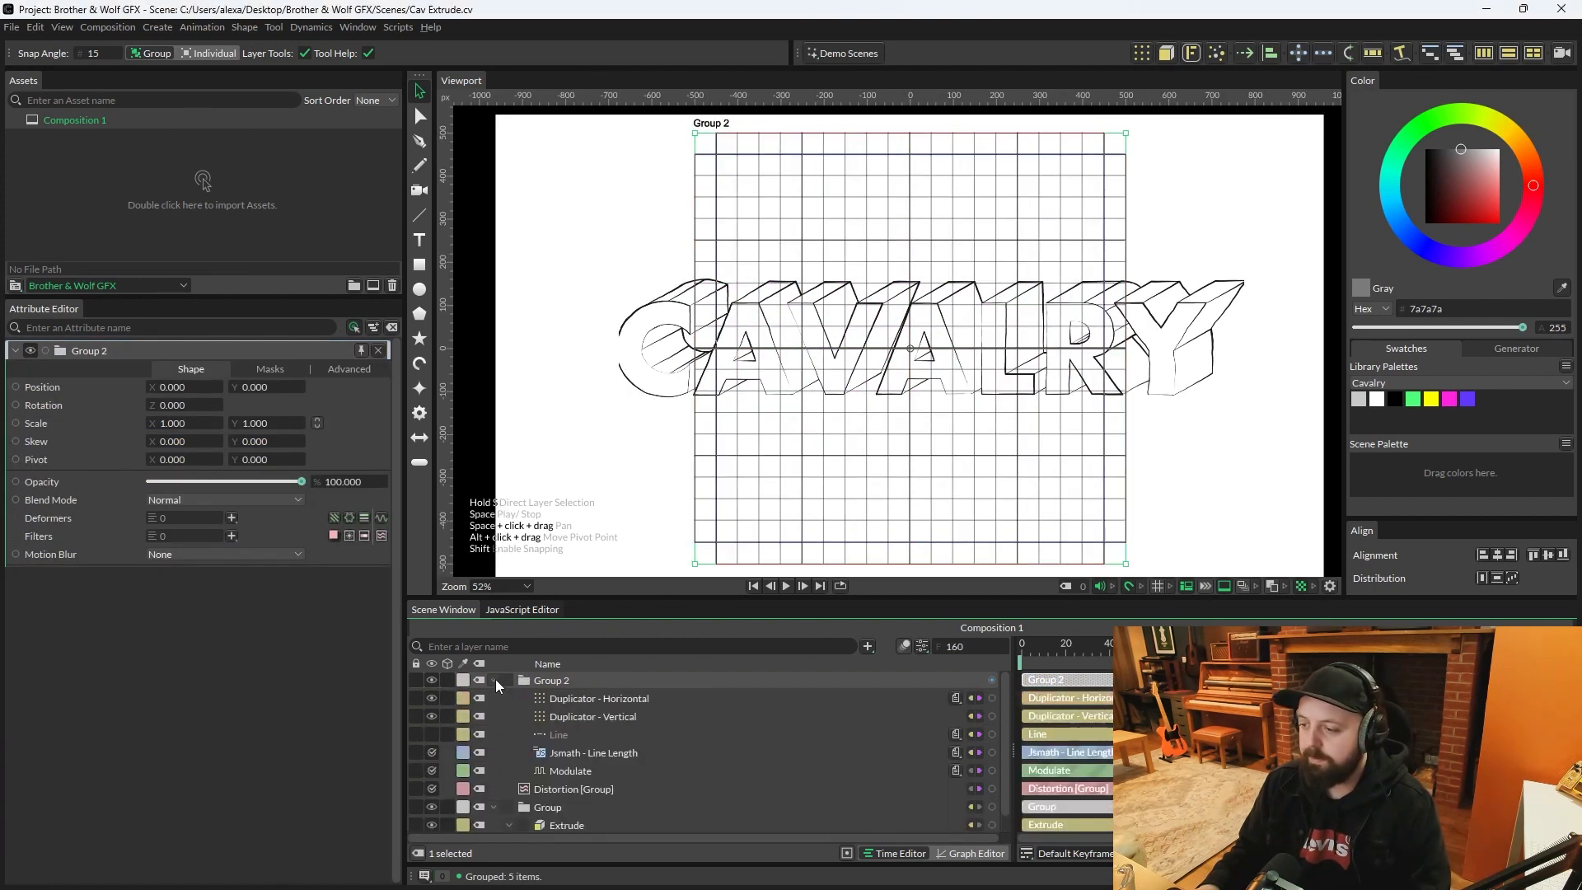
left_click(607, 700)
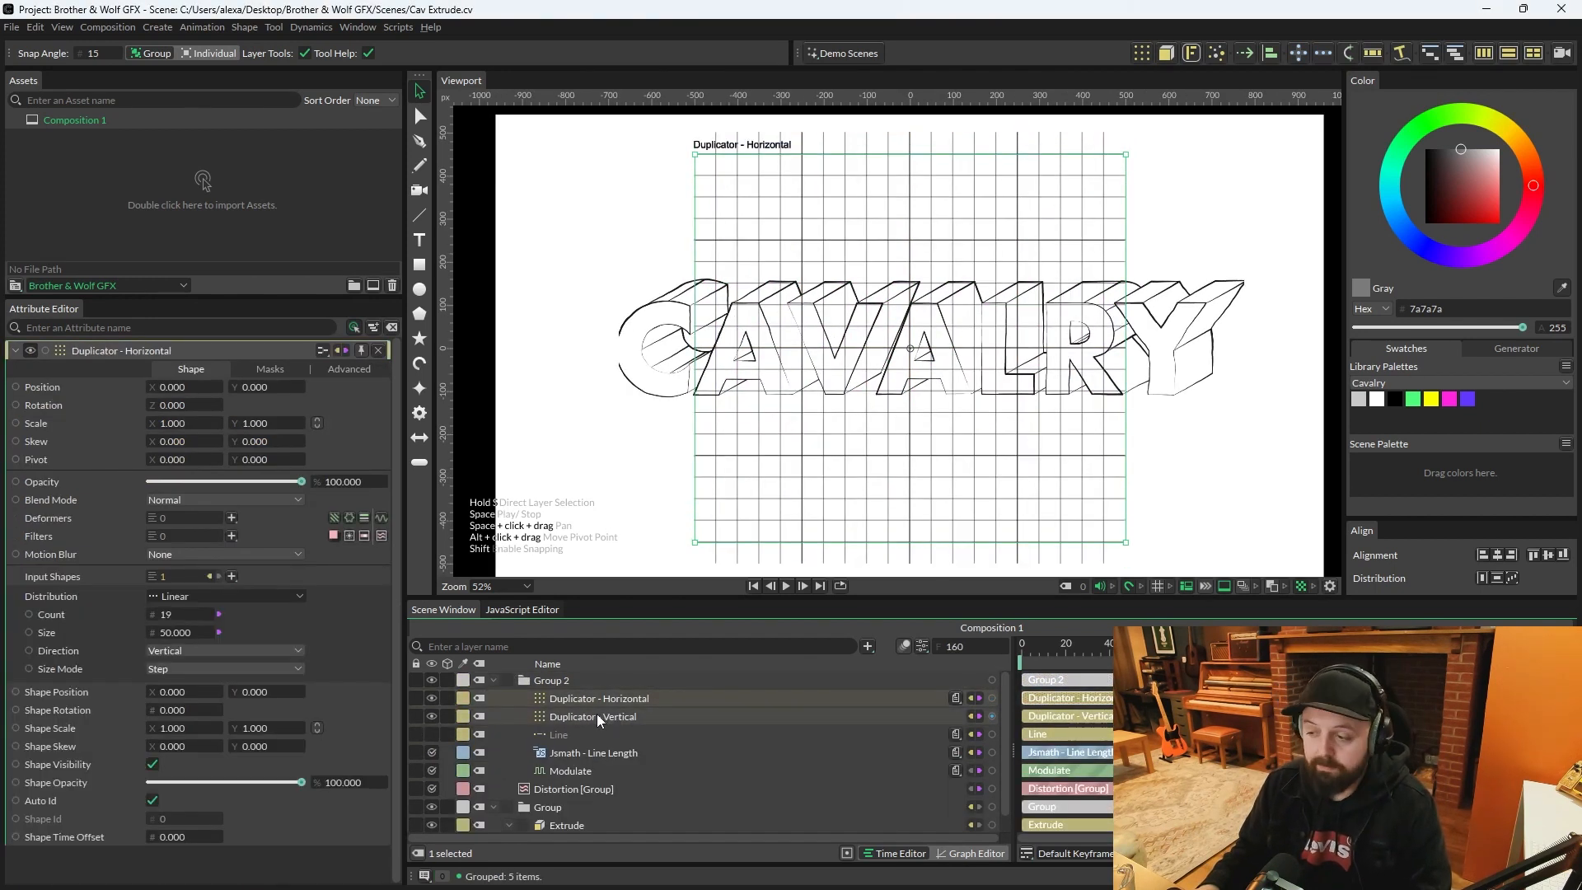
left_click(176, 616)
type("24")
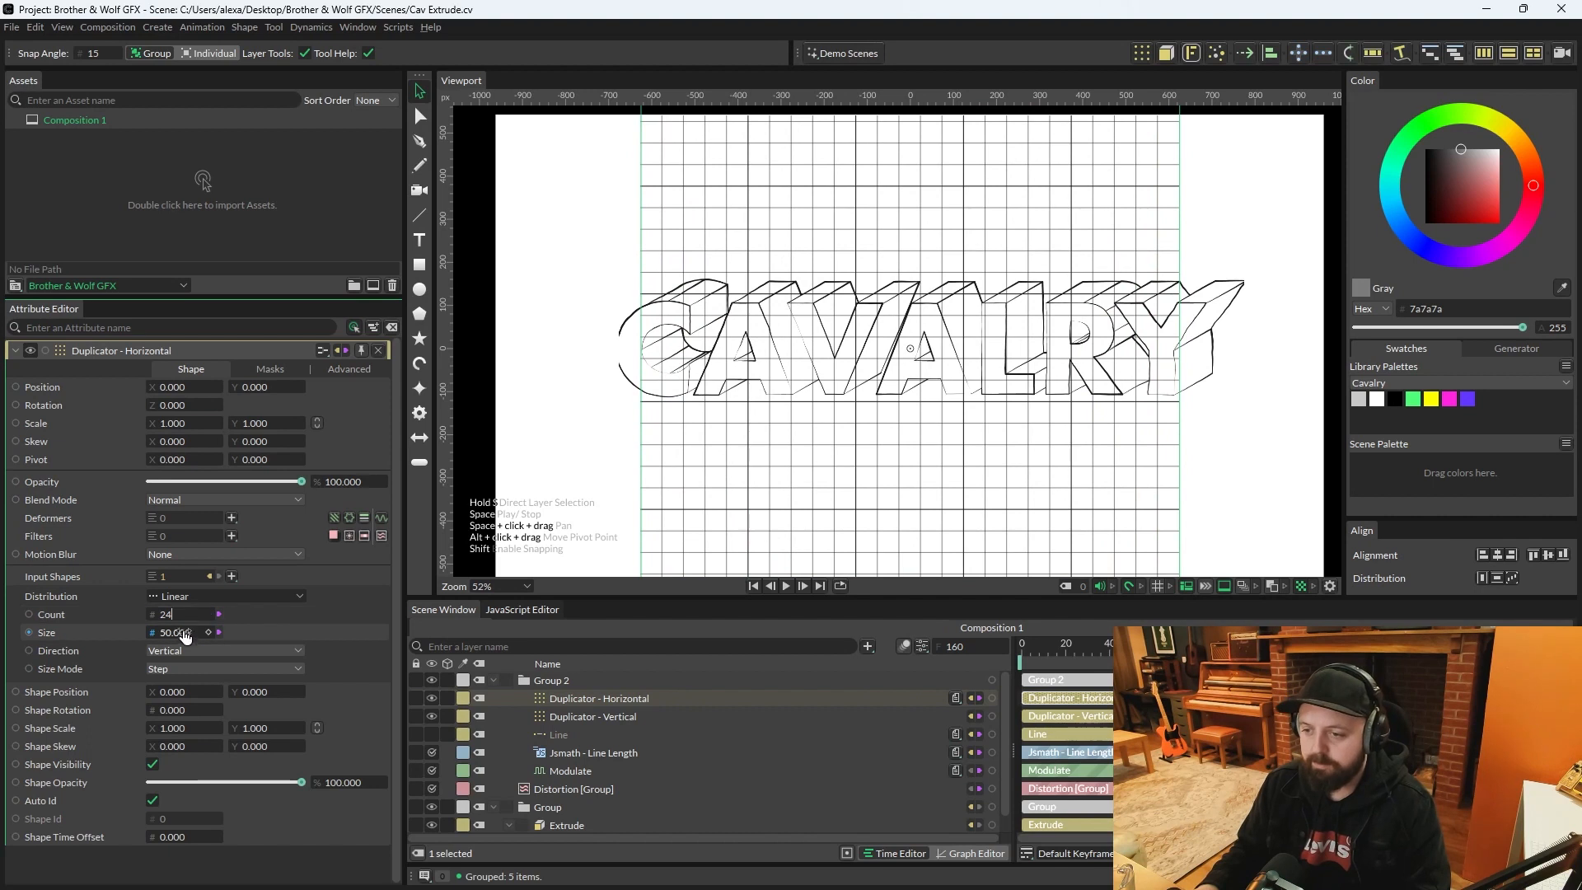
left_click_drag(185, 639, 227, 638)
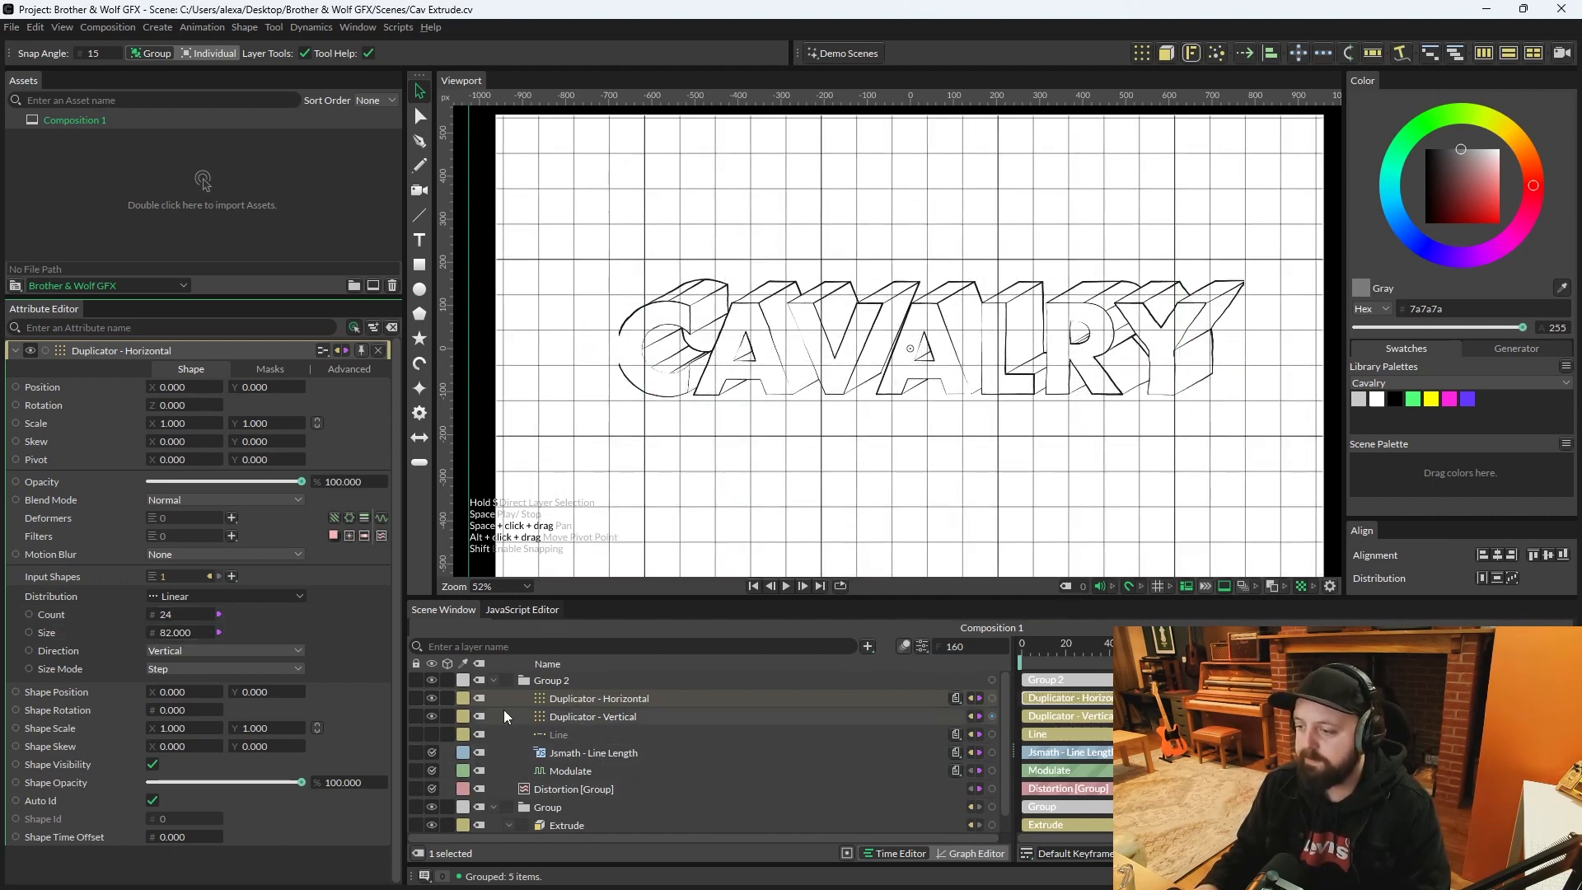
Step: Set the grid group's opacity to 17%, then apply the existing Distortion filter to it and preview the result
left_click(496, 682)
left_click(178, 482)
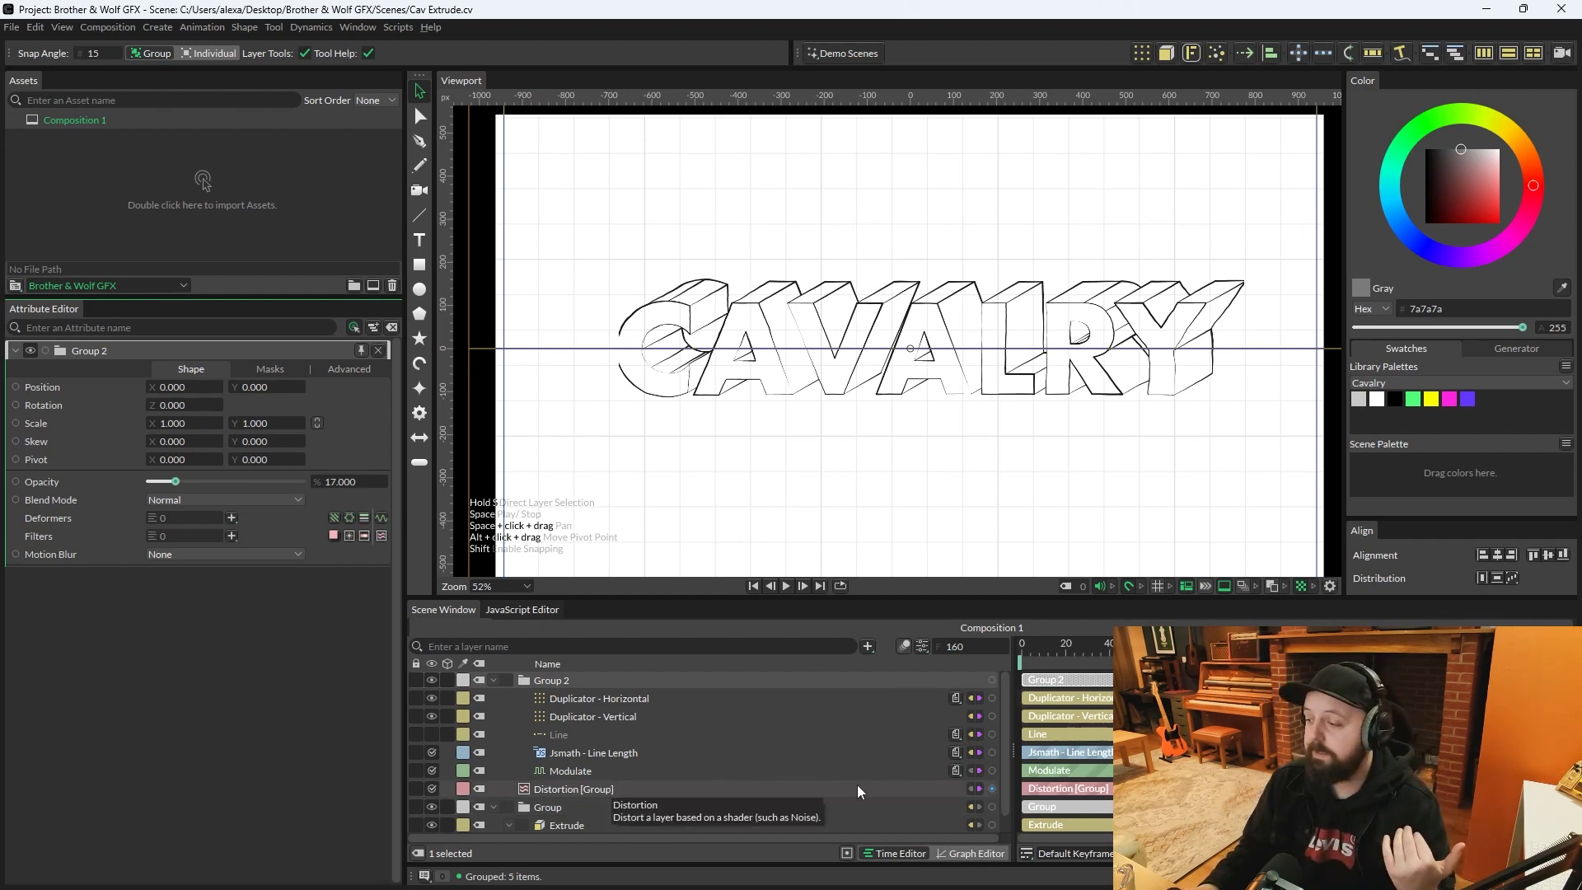
left_click_drag(992, 788, 176, 536)
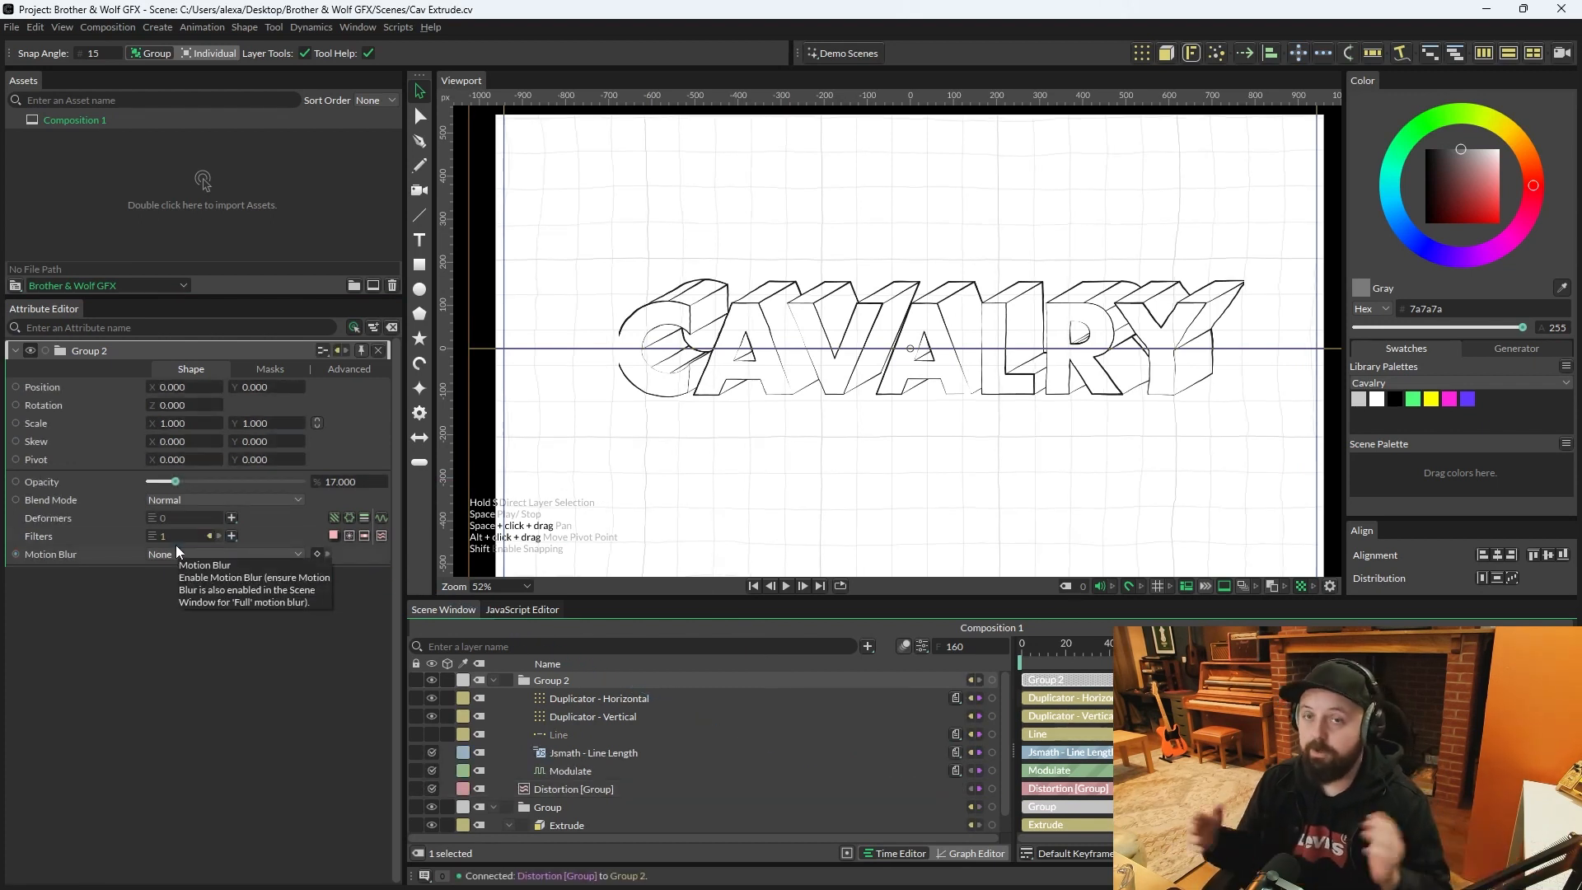
key("space")
scroll(707, 520, "up", 8)
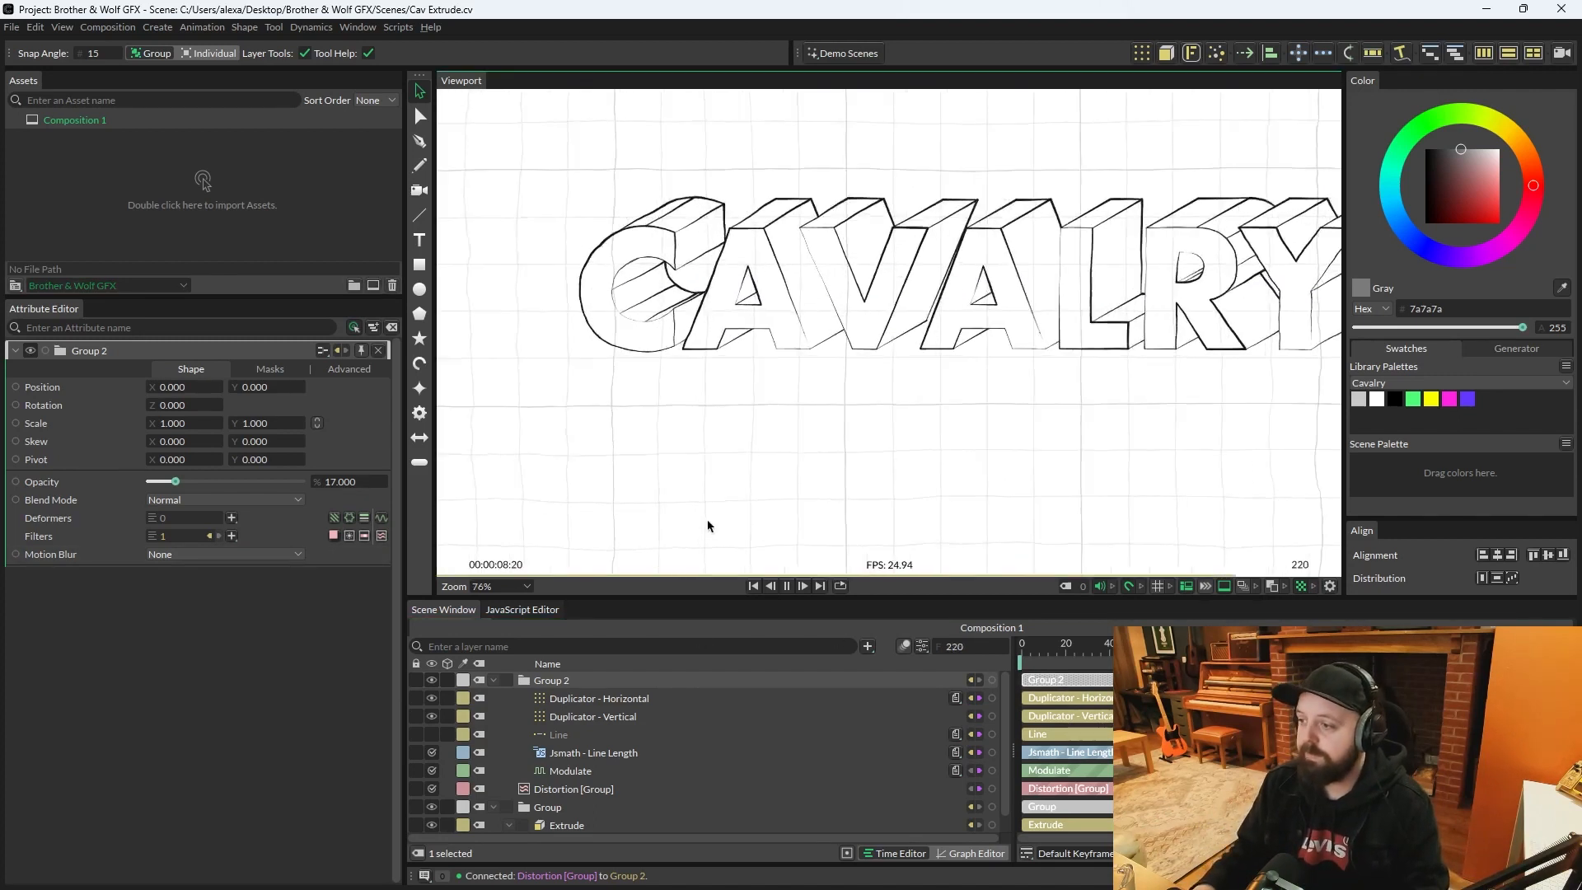
scroll(708, 518, "down", 8)
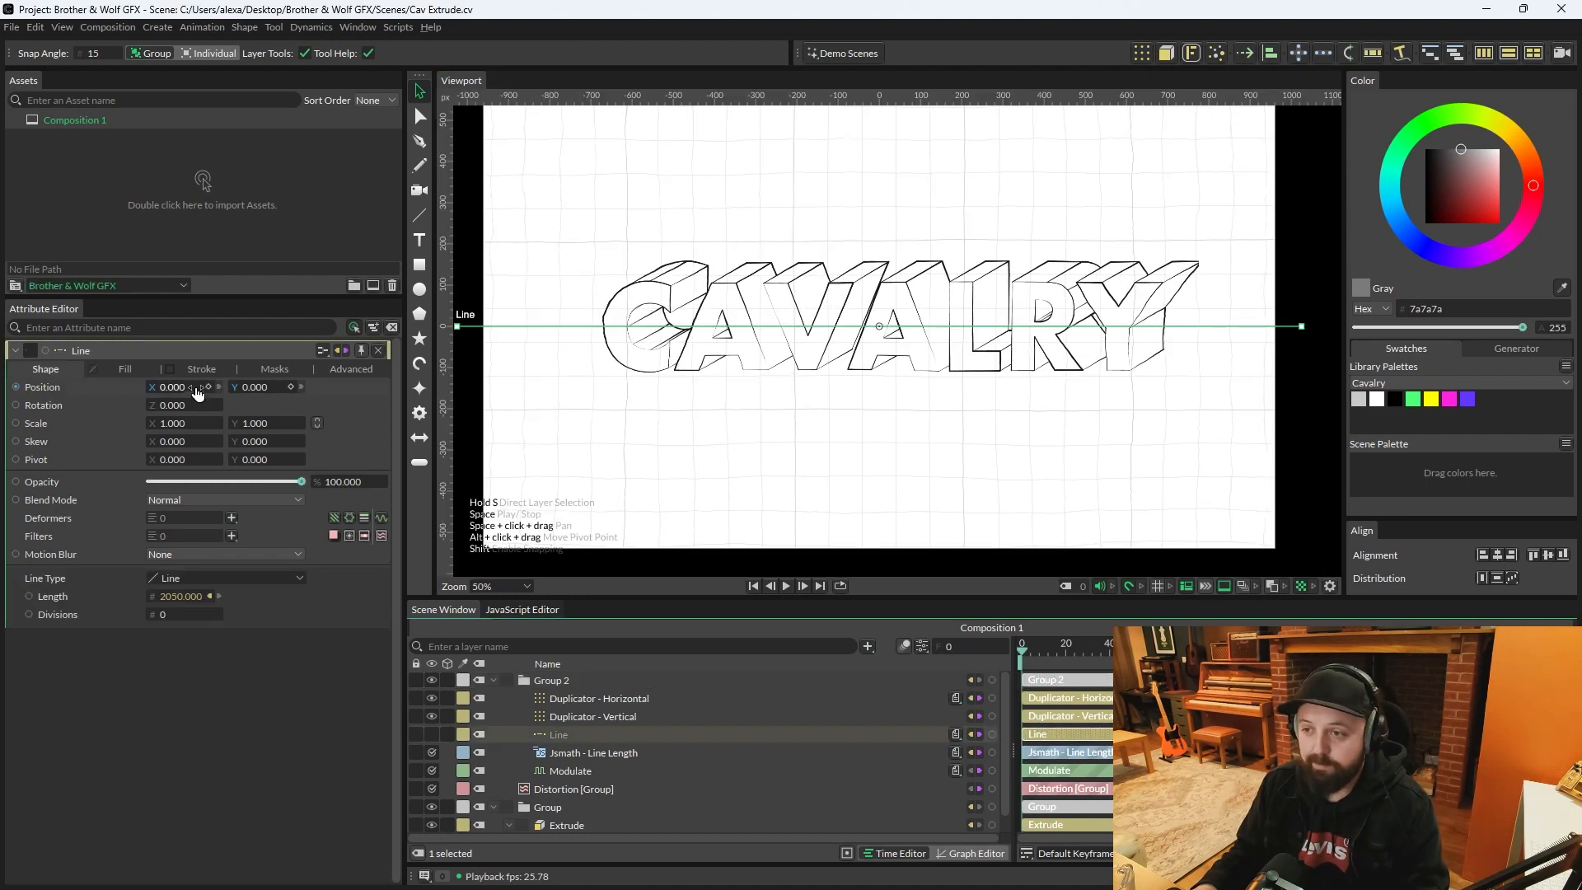
Step: Taper the grid line's stroke with Tapered Width on, an End Width of 0 and Double Taper enabled
left_click(200, 371)
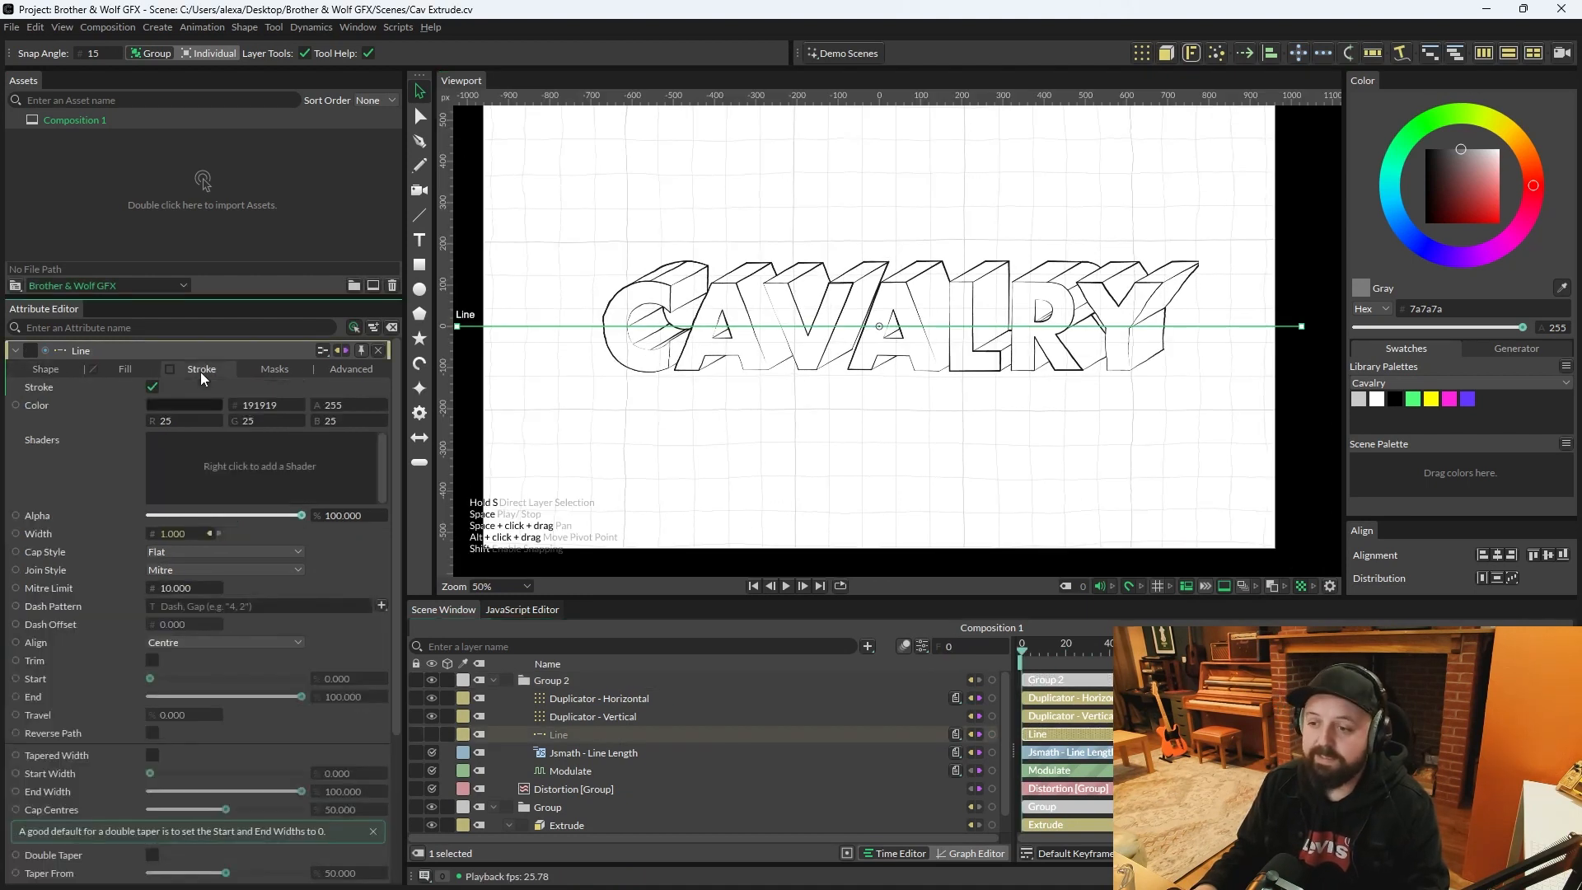
left_click(152, 755)
left_click_drag(296, 793, 149, 792)
left_click(153, 855)
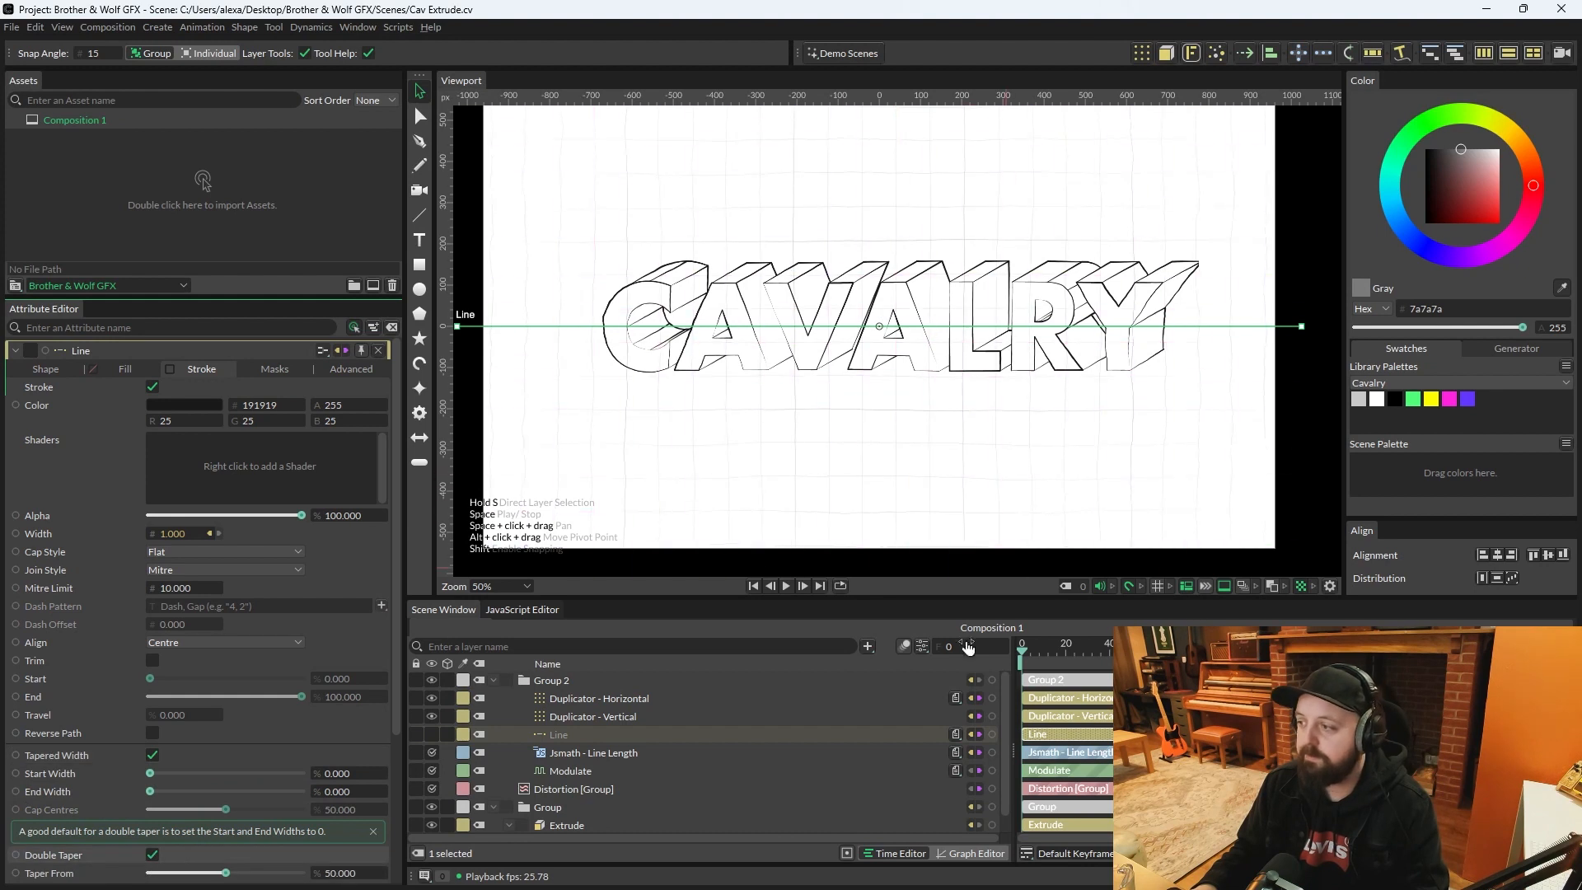
scroll(766, 546, "down", 1)
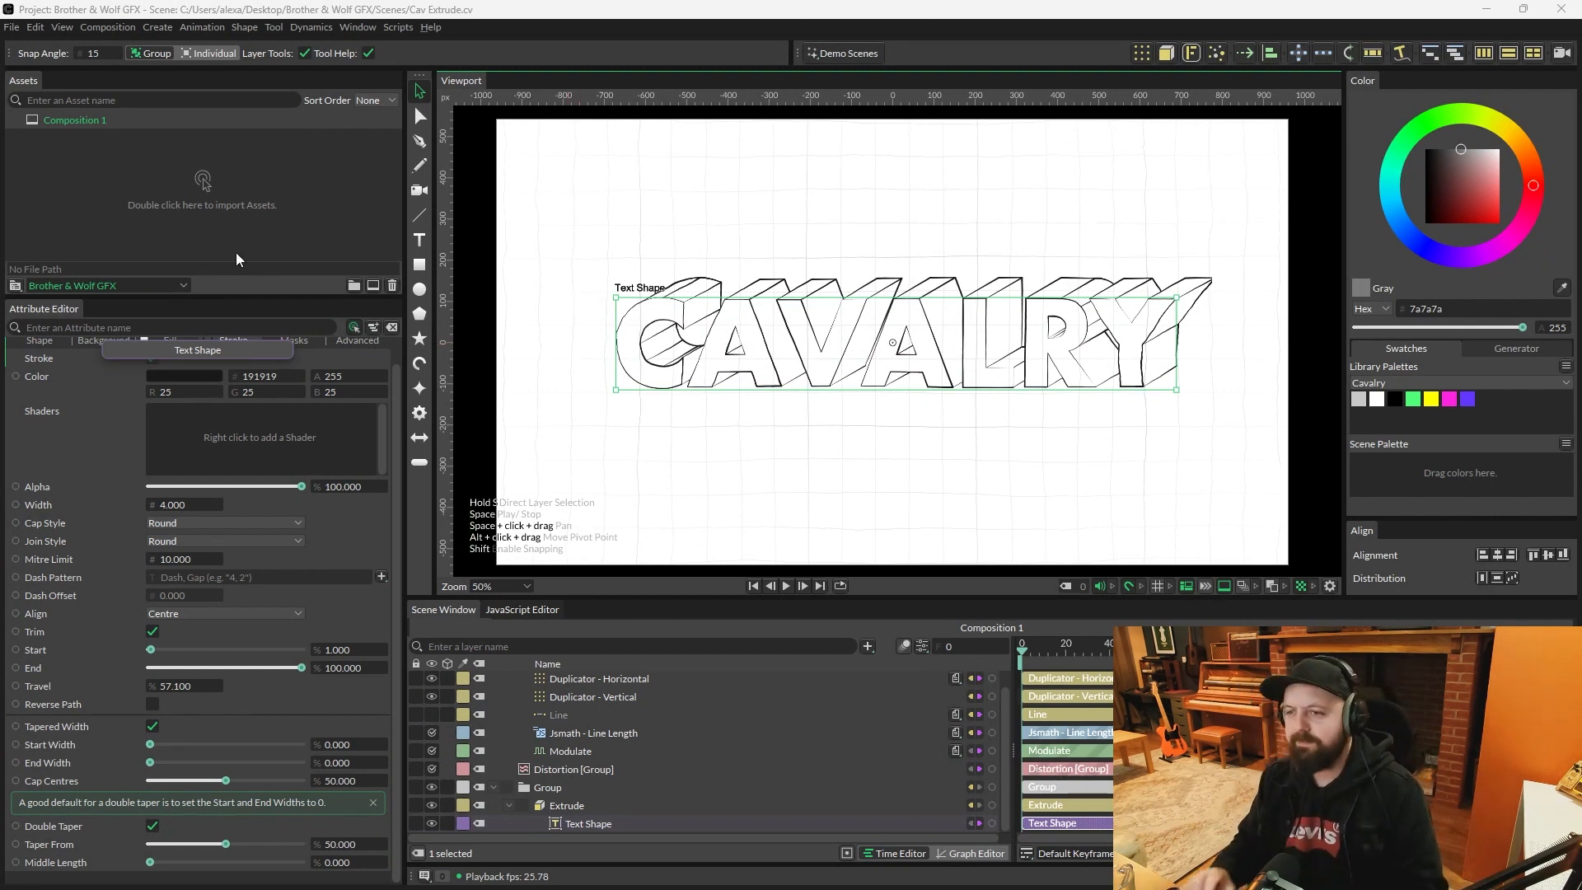
Step: Create a new composition and add an arc shape with an outer radius of 220 and an inner radius of 170
left_click(372, 285)
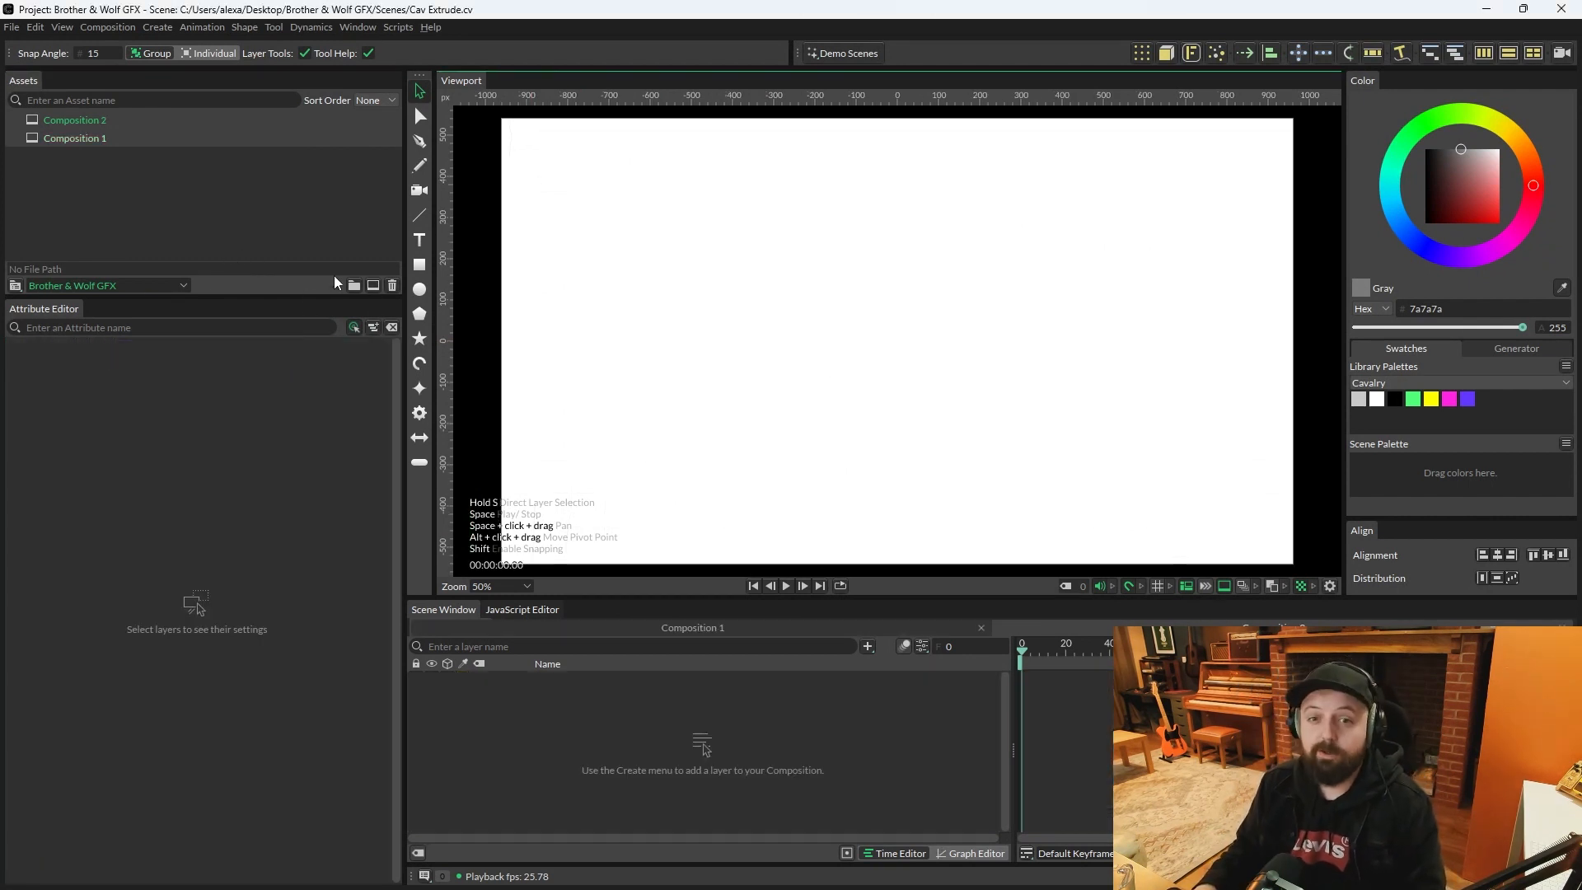
left_click(420, 364)
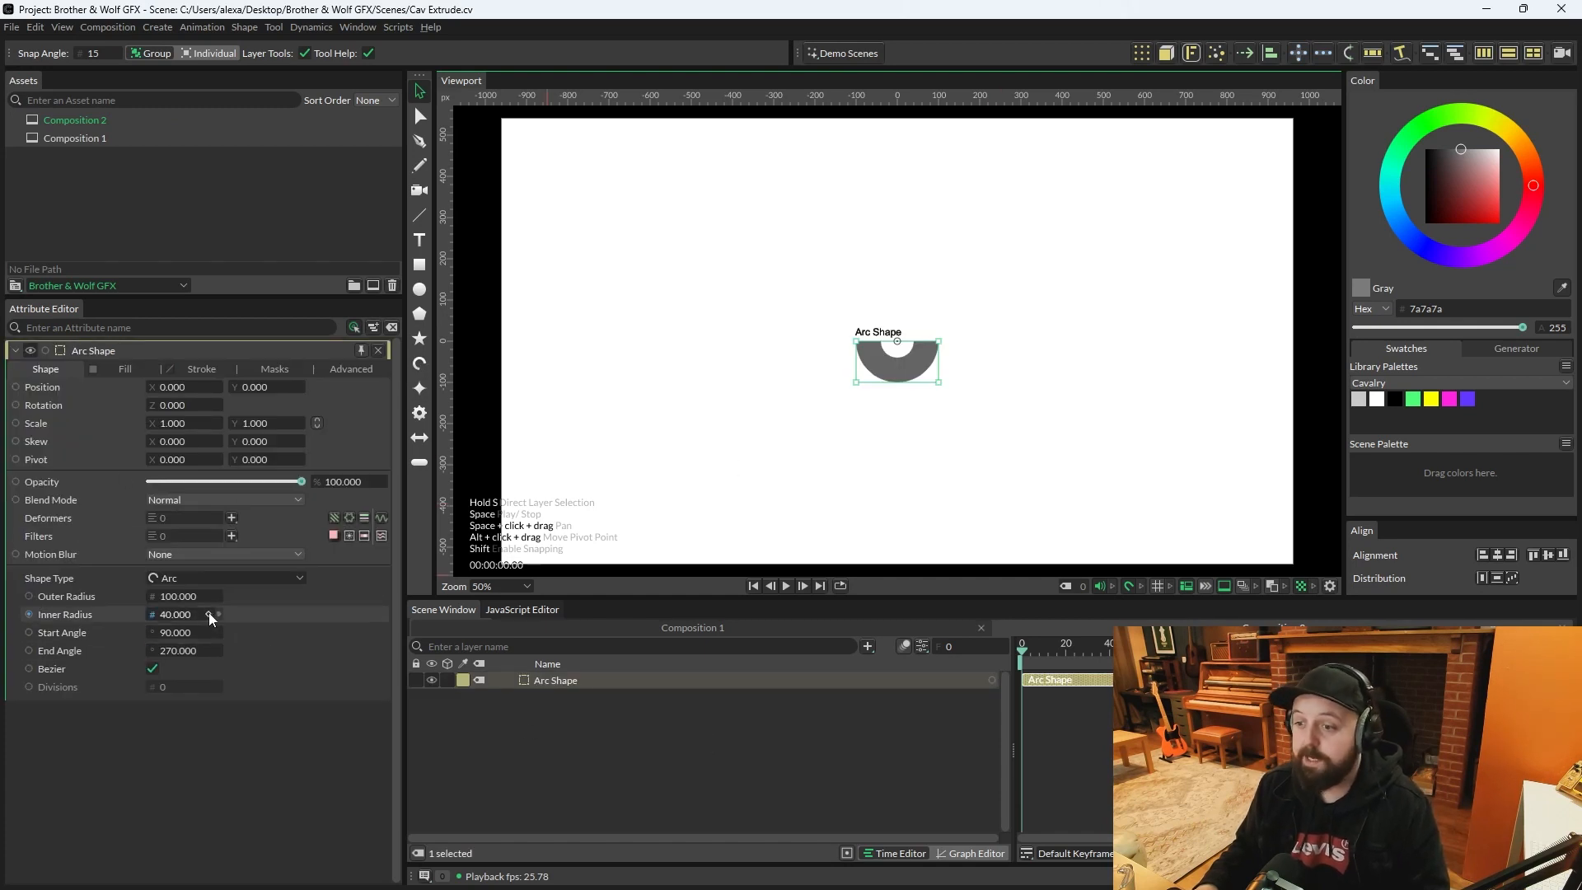
left_click_drag(183, 597, 254, 597)
left_click(183, 596)
type("220")
left_click(178, 612)
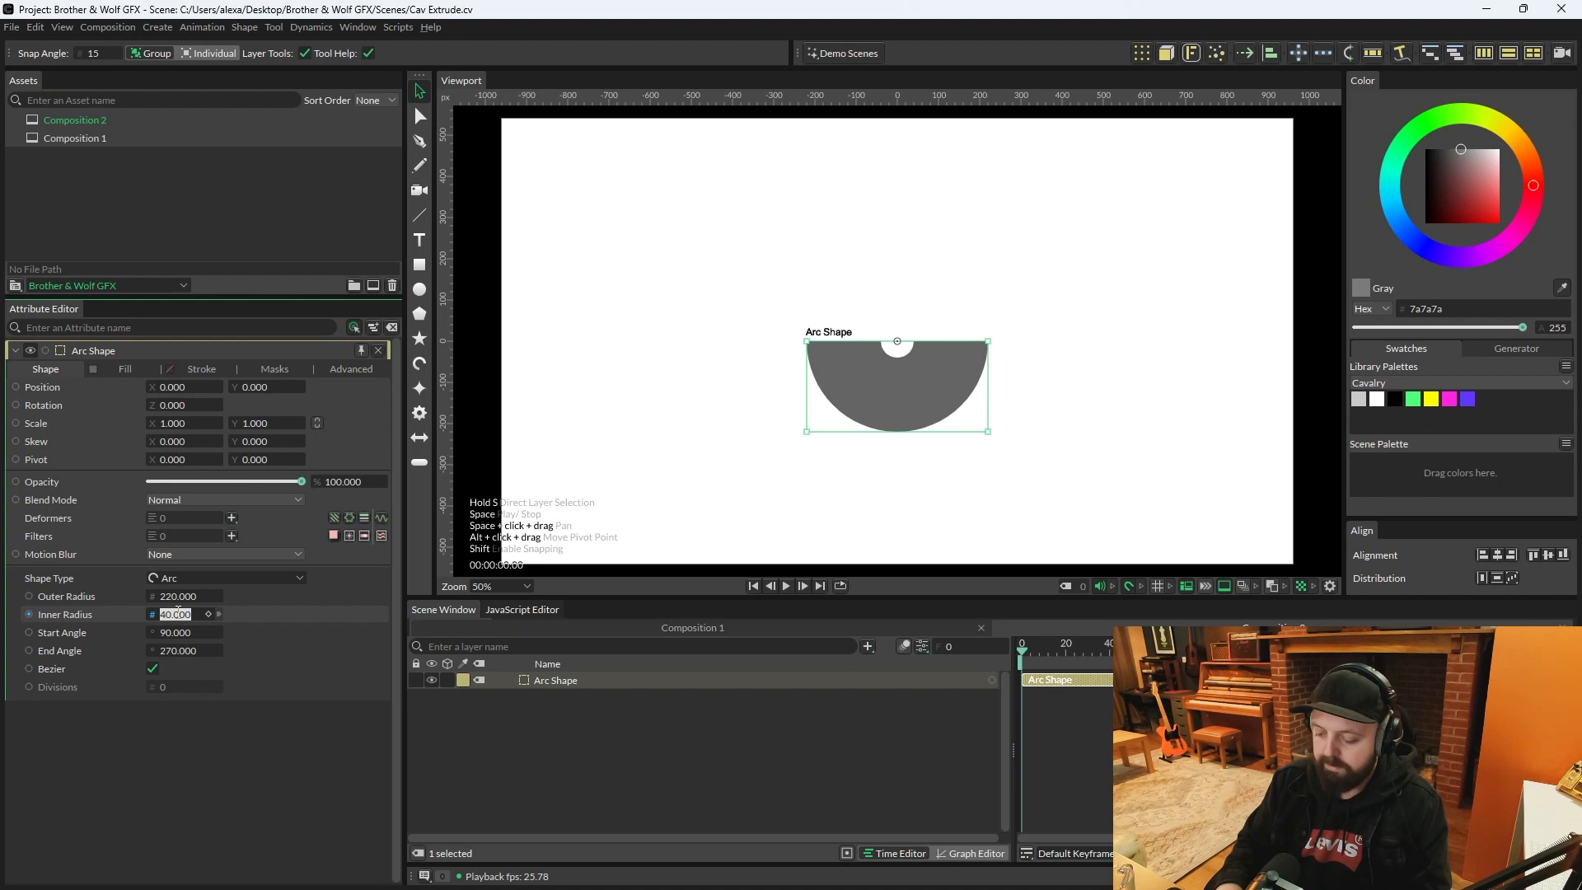
type("170")
key("Return")
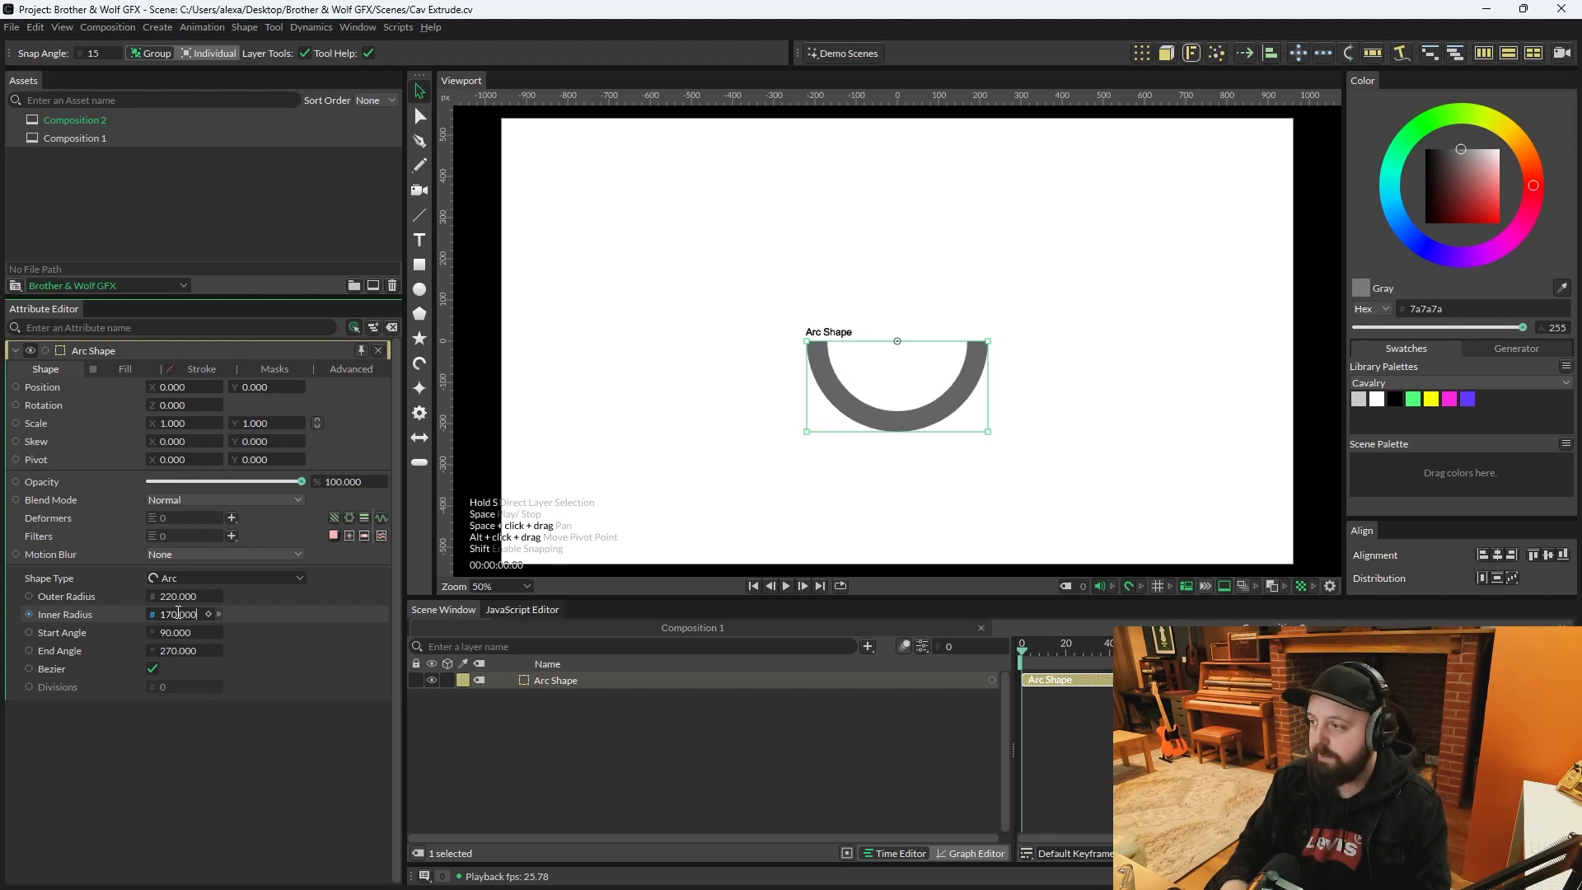
Step: Change the arc's fill colour to white
left_click(586, 233)
left_click(587, 684)
left_click(127, 369)
left_click(163, 405)
left_click_drag(165, 252, 226, 178)
Step: Enable the arc's stroke with Tapered Width, set its End Width to 0 and turn on Double Taper
left_click(201, 368)
left_click(152, 387)
left_click(153, 755)
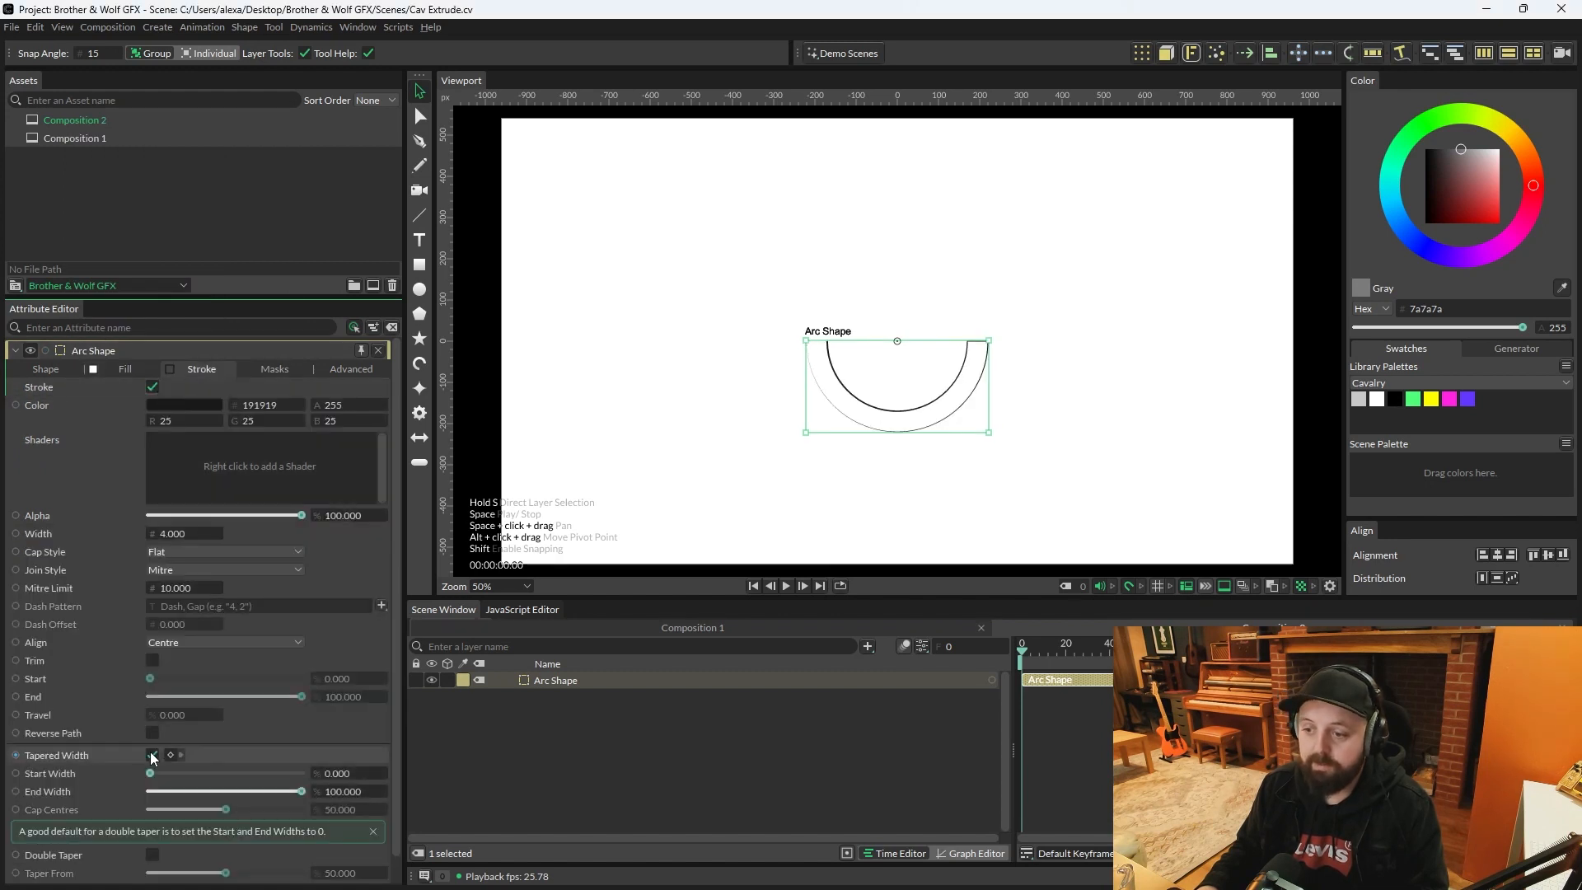
left_click_drag(300, 791, 64, 781)
left_click(152, 855)
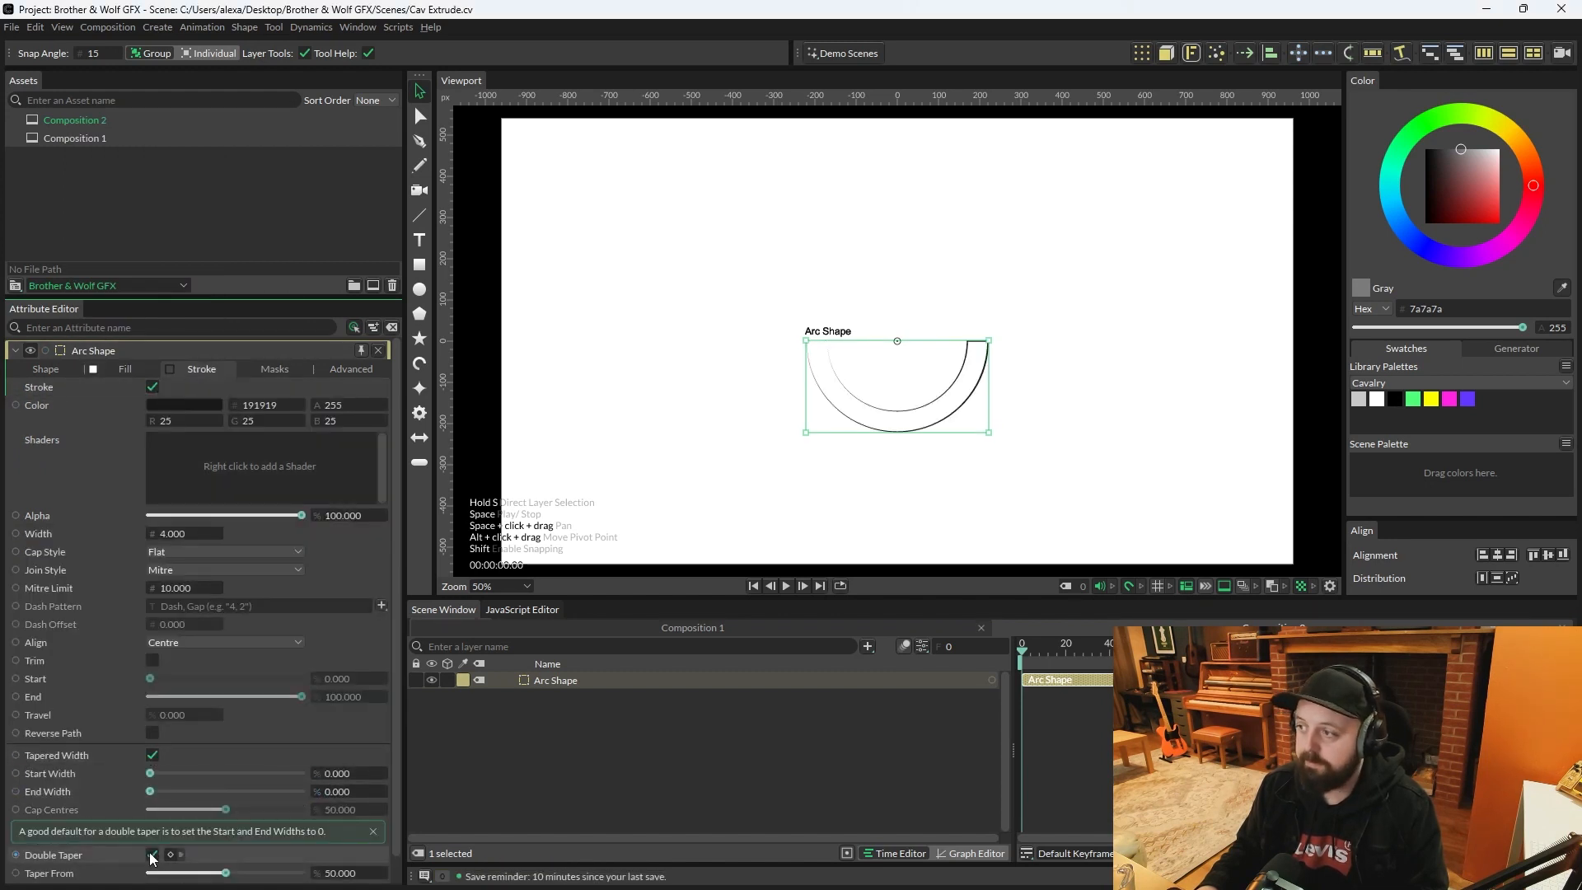
Step: Extrude the arc, with the extrusion's fill off and a double-tapered stroke that has start and end widths of 0
left_click(1166, 54)
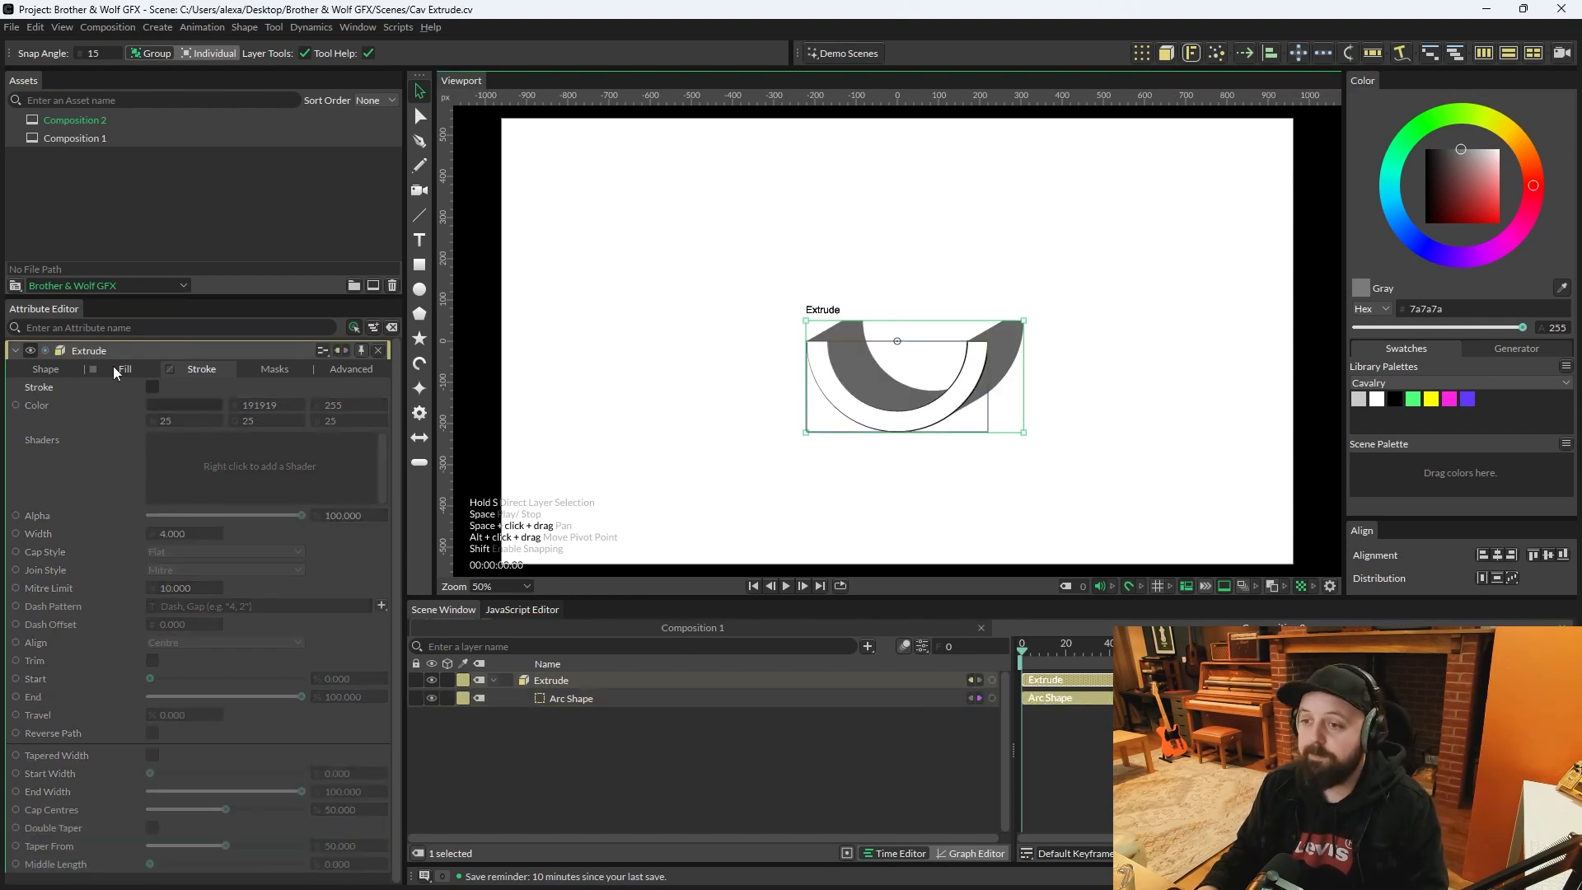
left_click(94, 369)
left_click(153, 386)
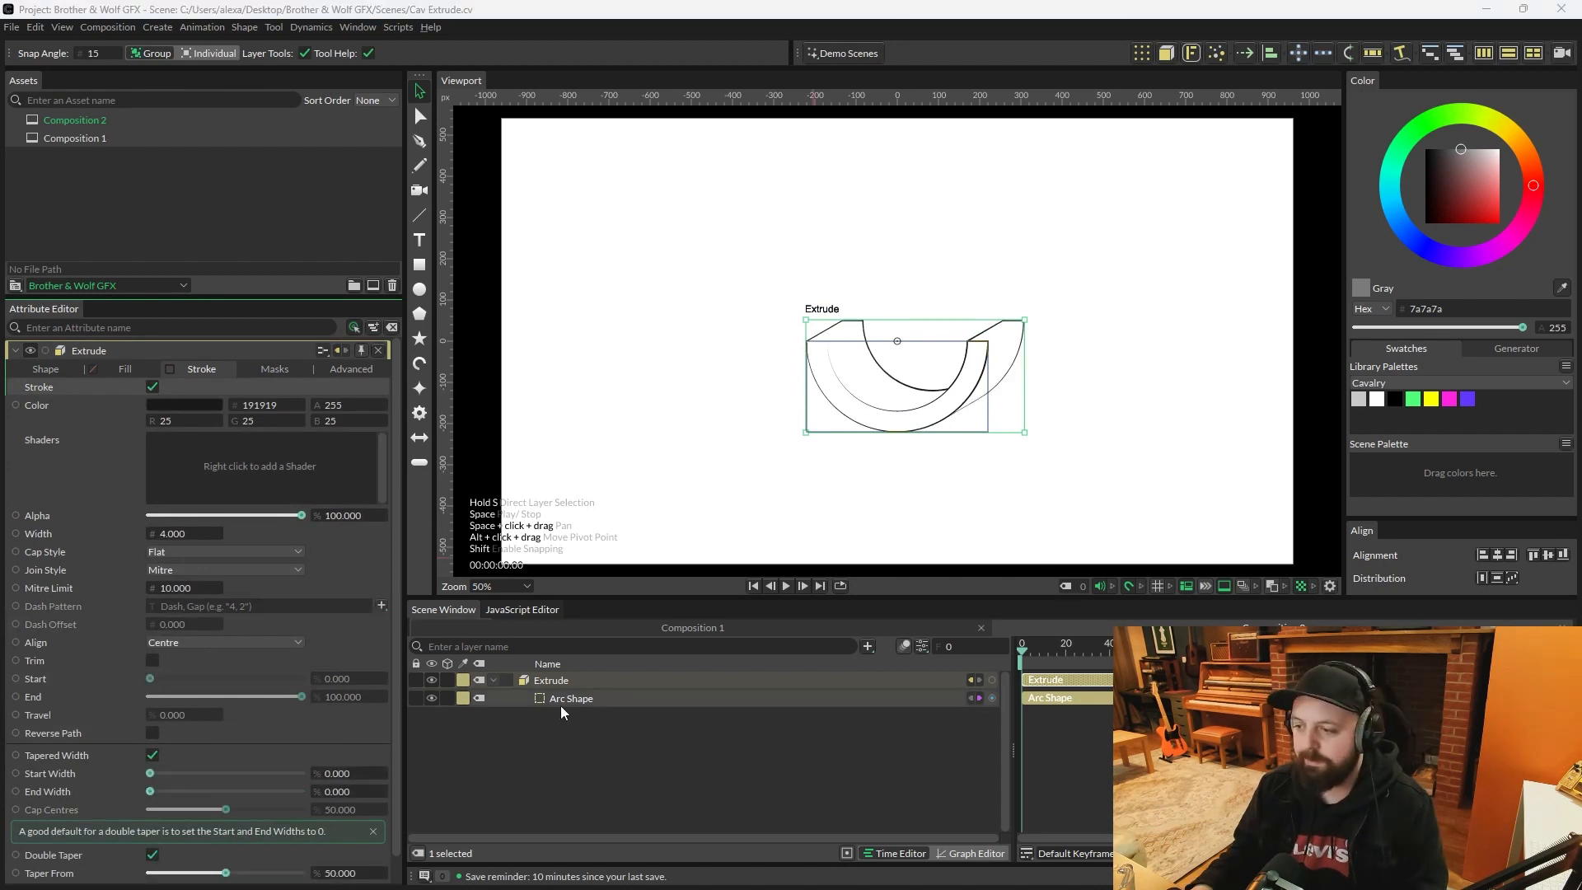
left_click(961, 439)
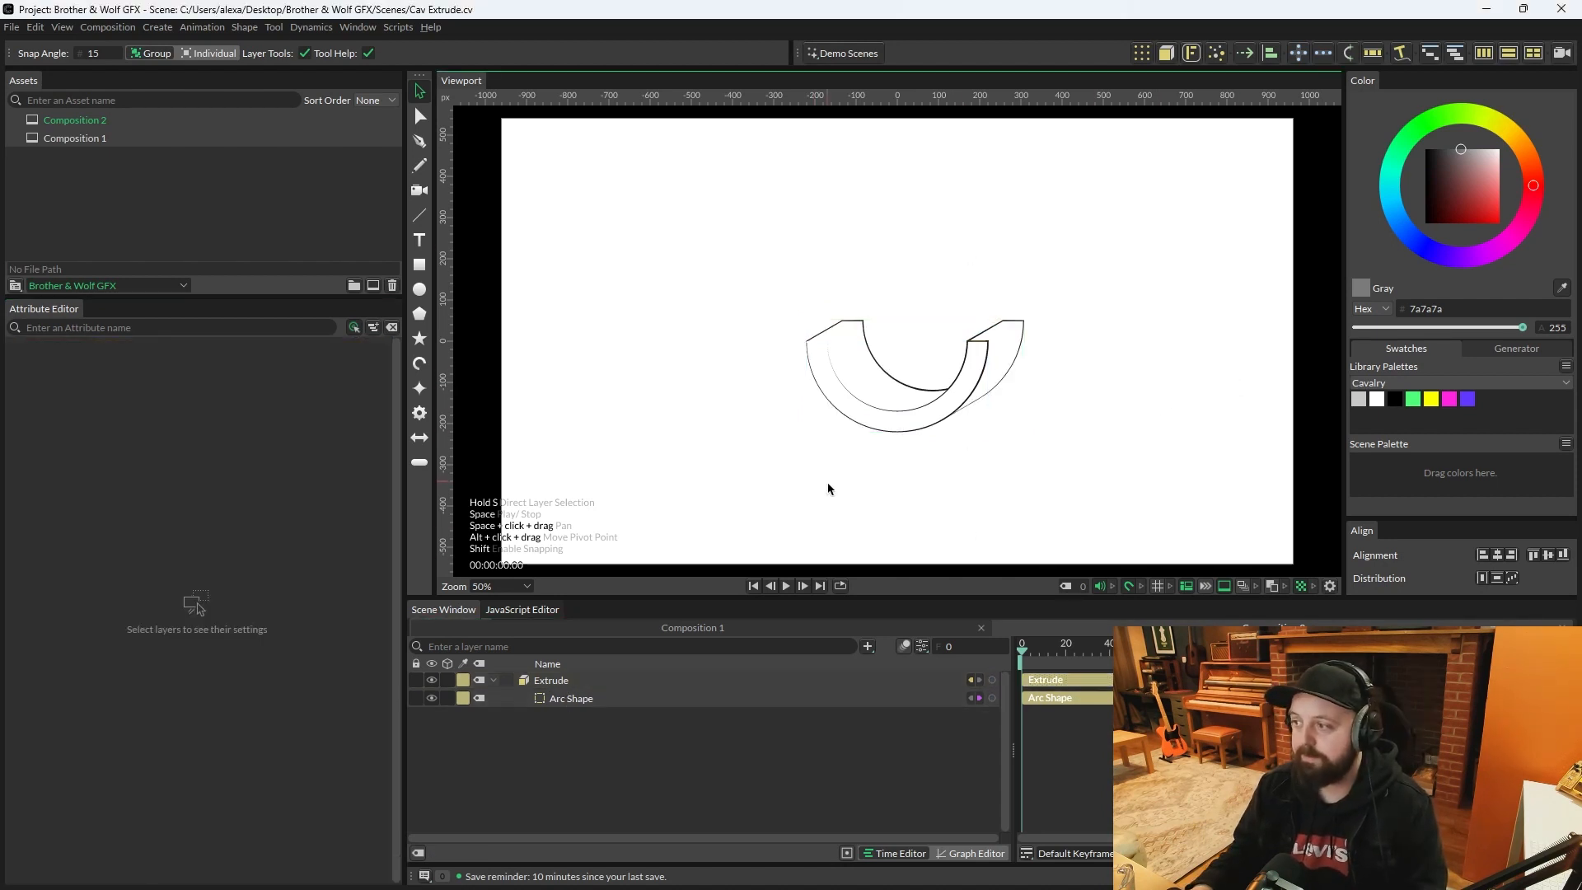
Step: Save the scene and turn off Combine Meshes for the extrusion
left_click(569, 681)
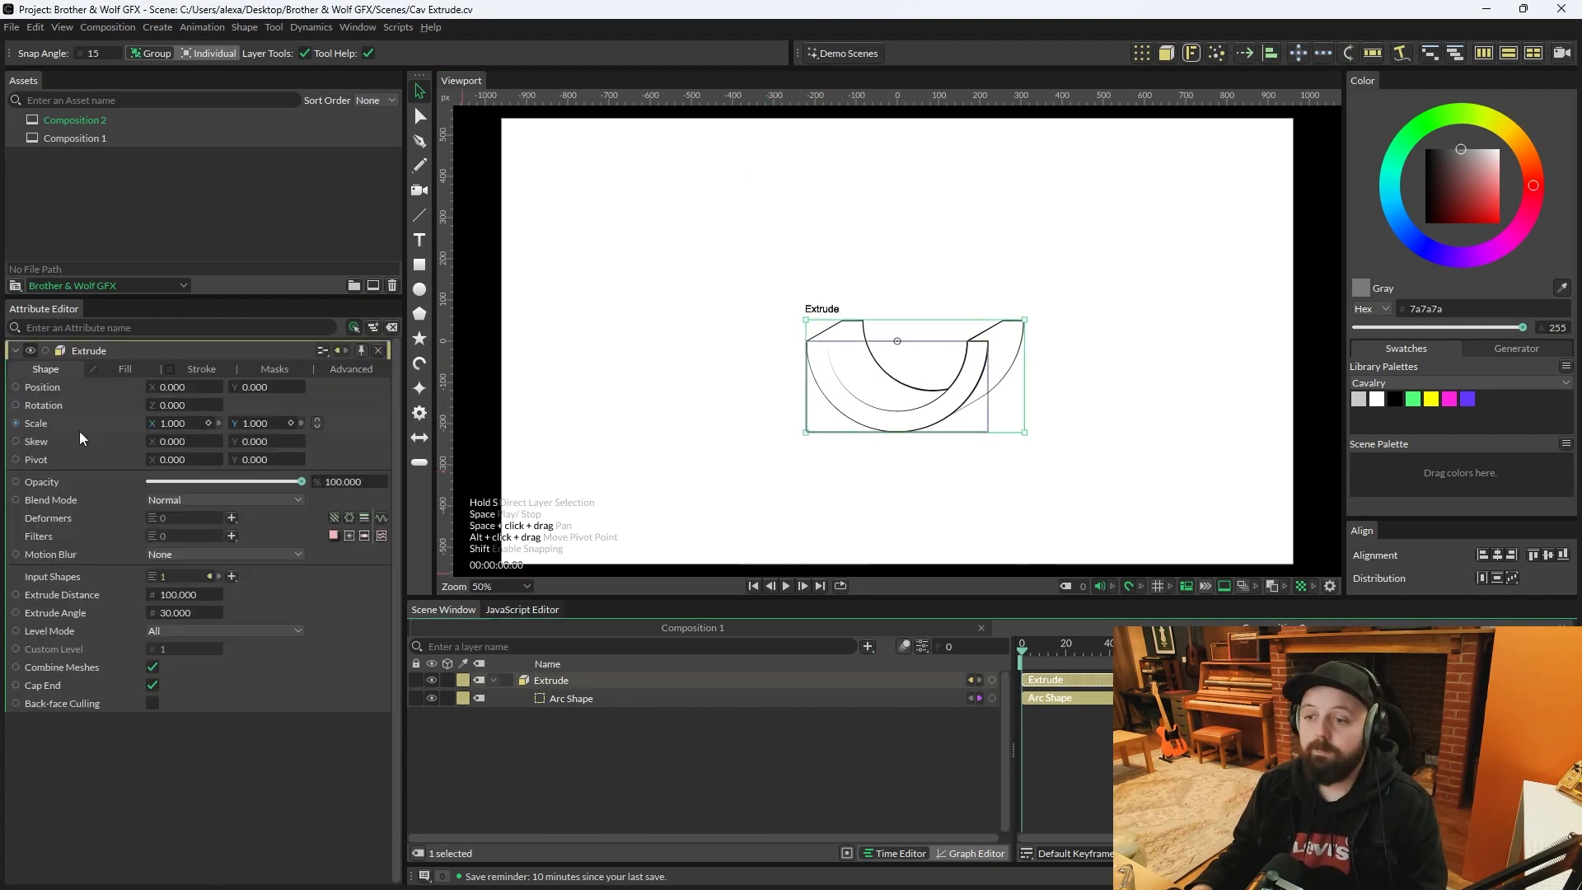
key("ctrl+s")
left_click(153, 668)
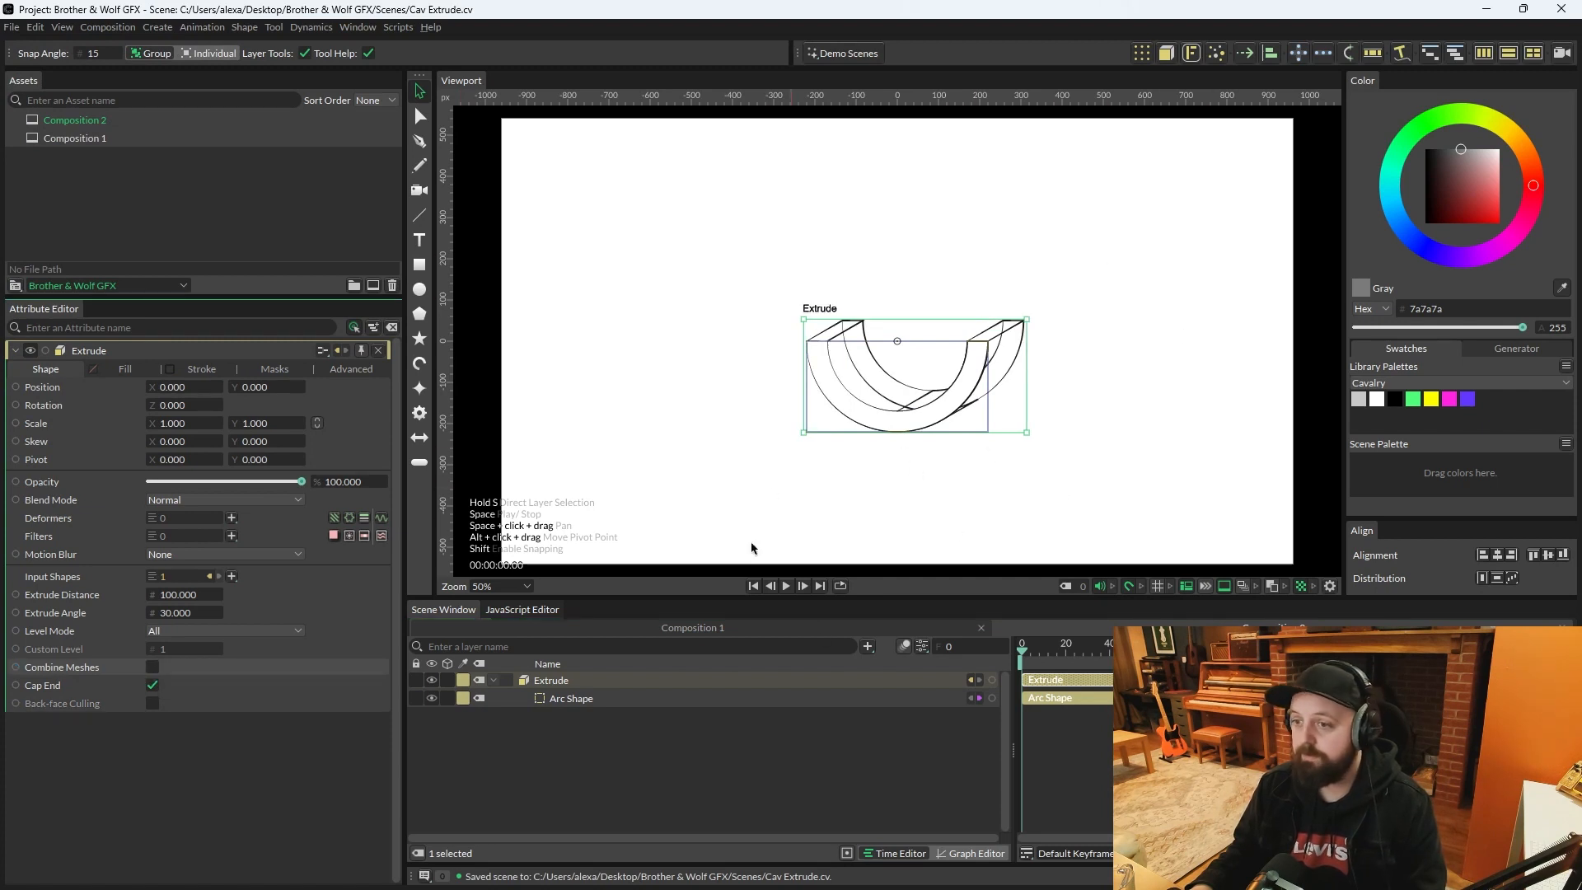
Step: Enable the extrusion's fill and change its colour to white
left_click(125, 369)
left_click(153, 387)
left_click(167, 404)
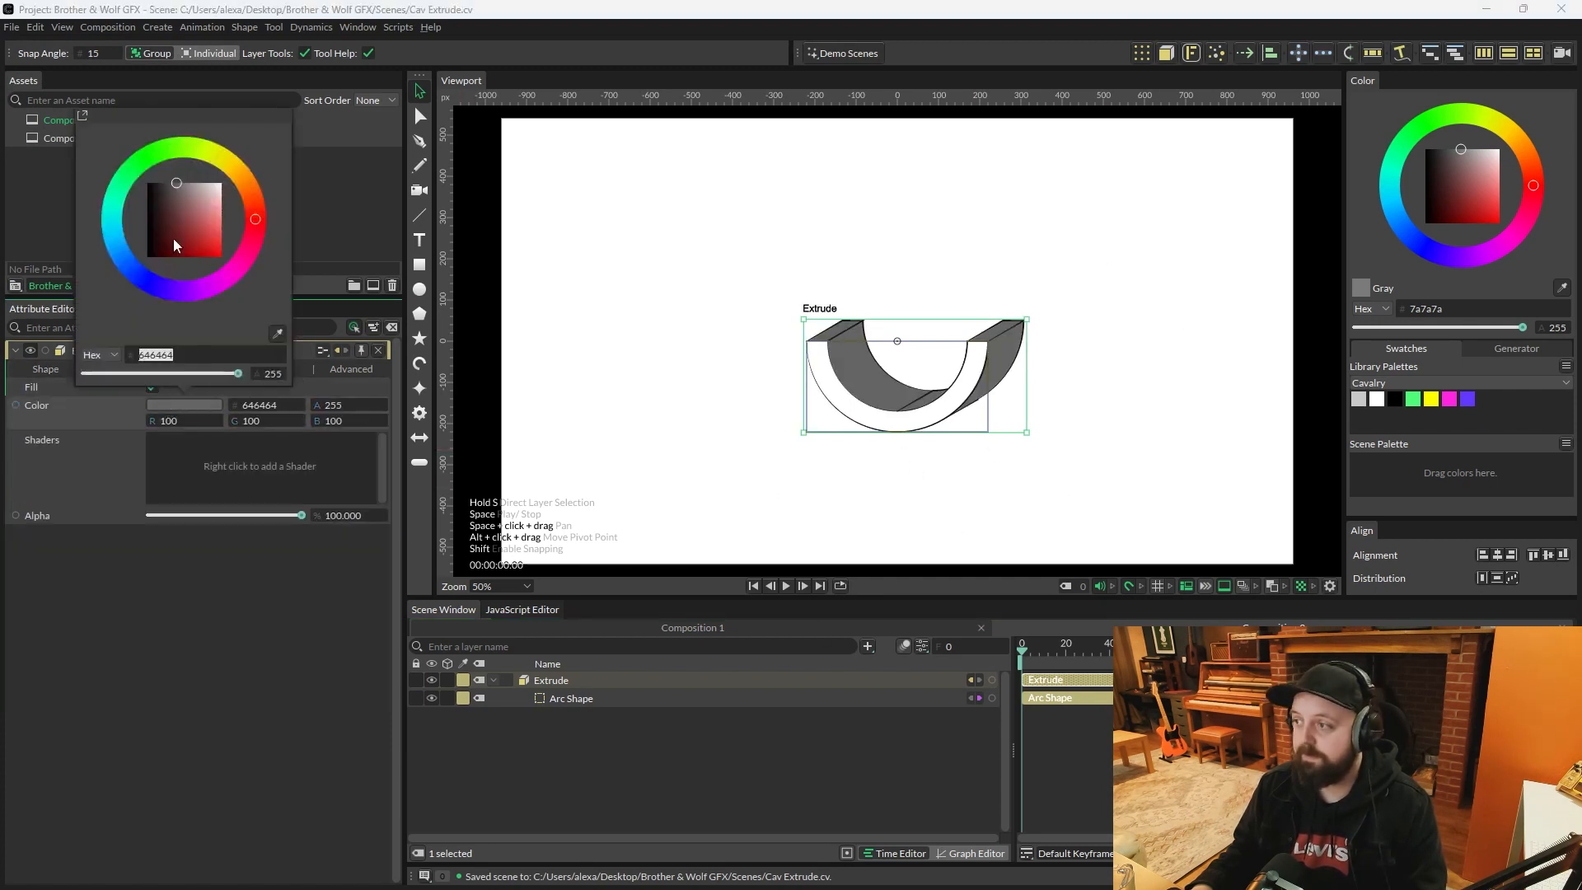
left_click(657, 435)
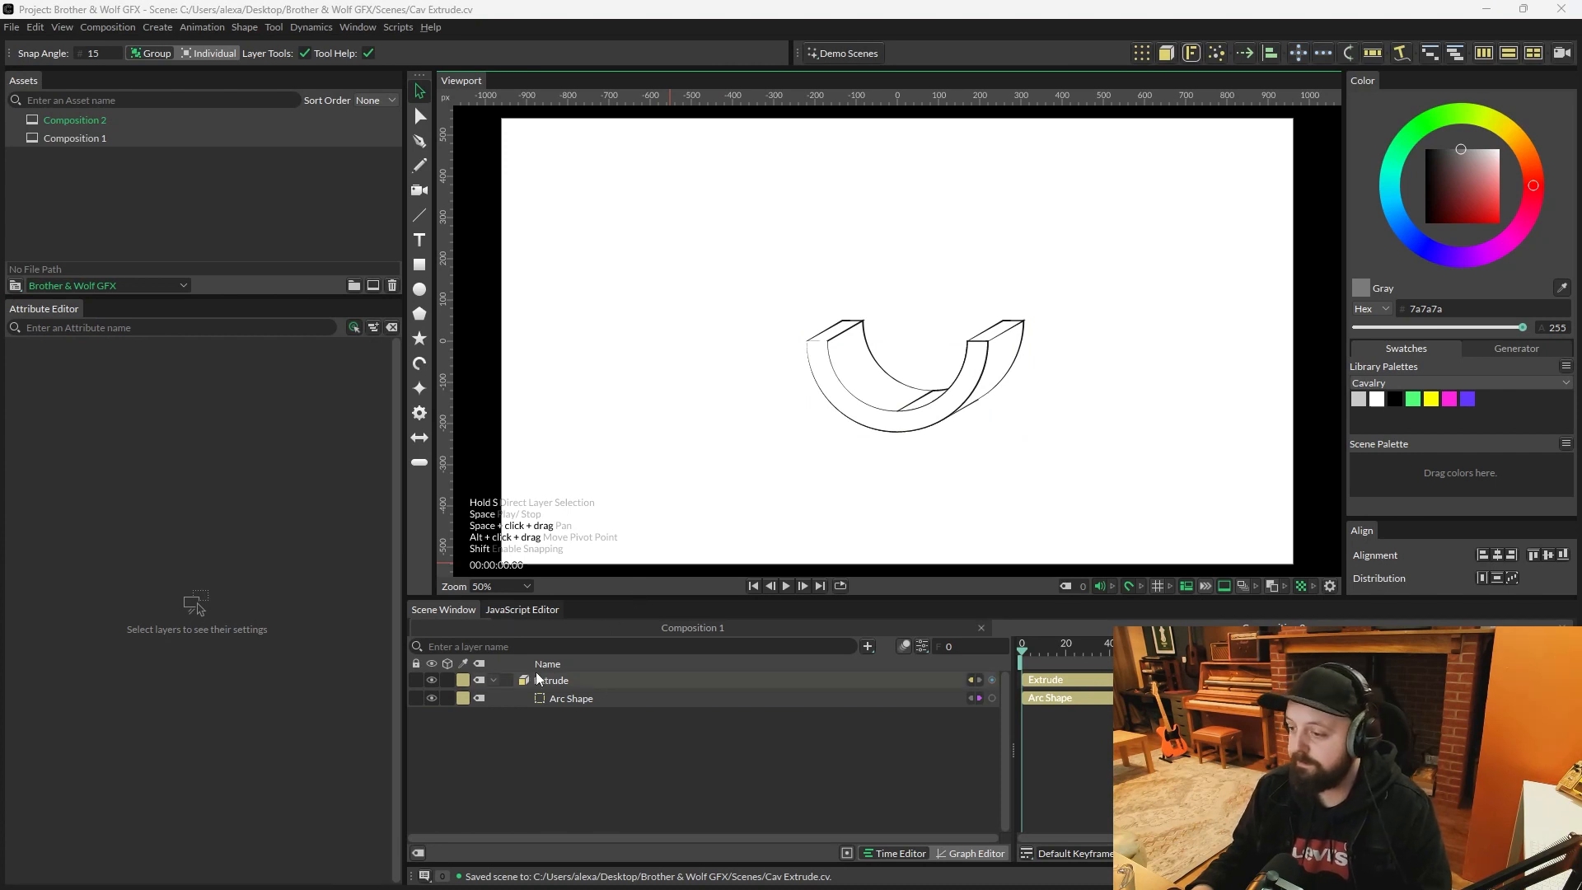
Step: Collapse the Extrude layer and place it with its arc in a group
left_click(495, 680)
left_click(577, 681)
left_click(568, 705)
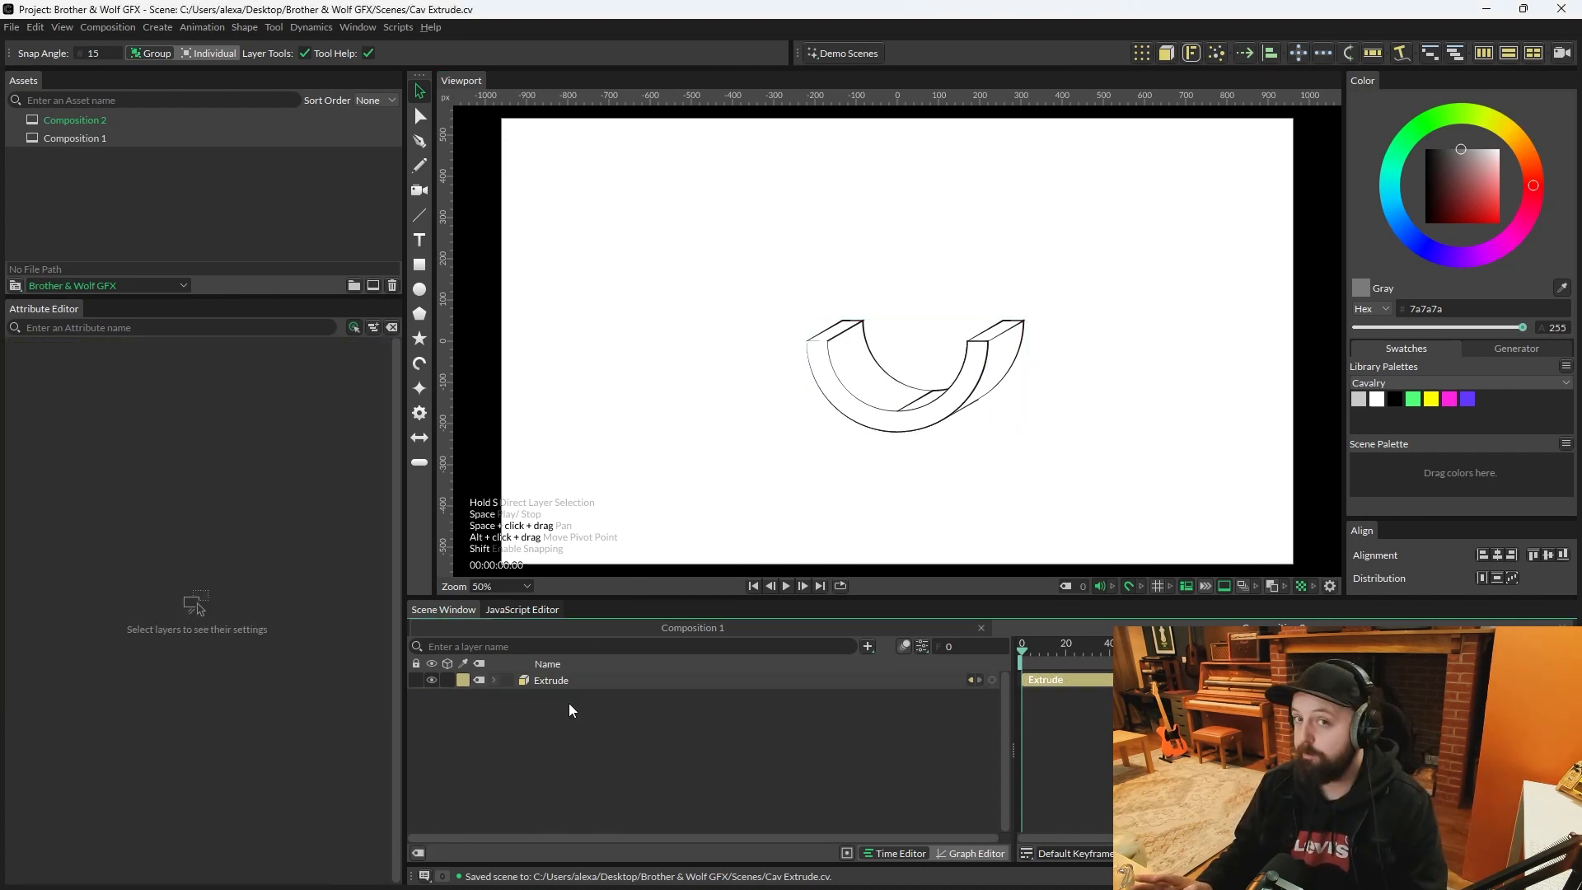
key("ctrl+g")
left_click(556, 680)
key("ctrl+g")
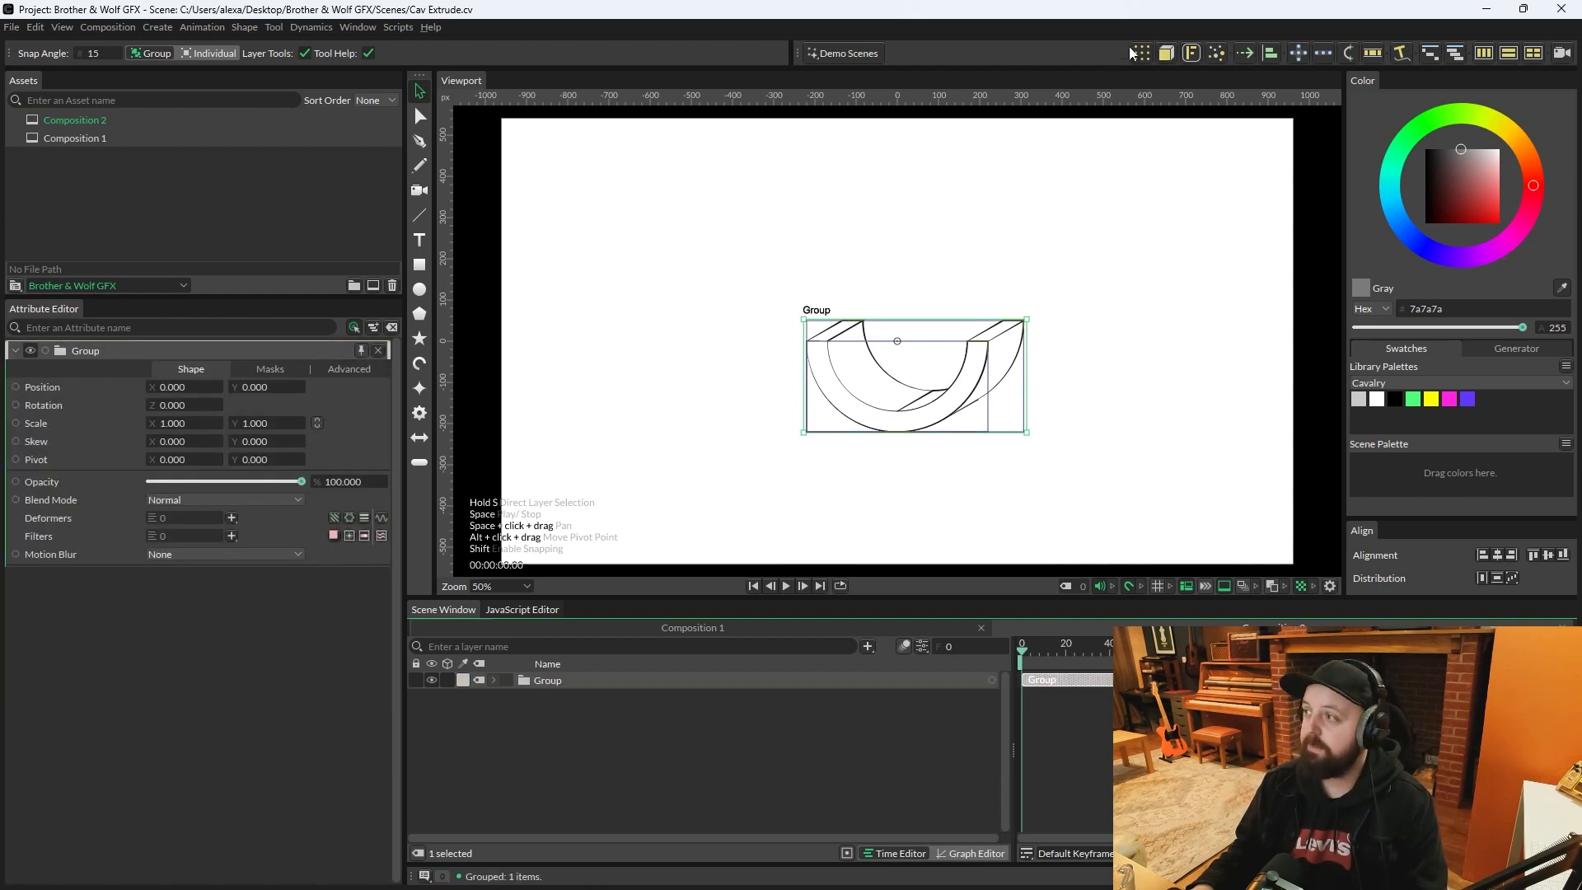
Step: Add a Duplicator to the extruded arc's group and set its distribution to Linear
left_click(1142, 53)
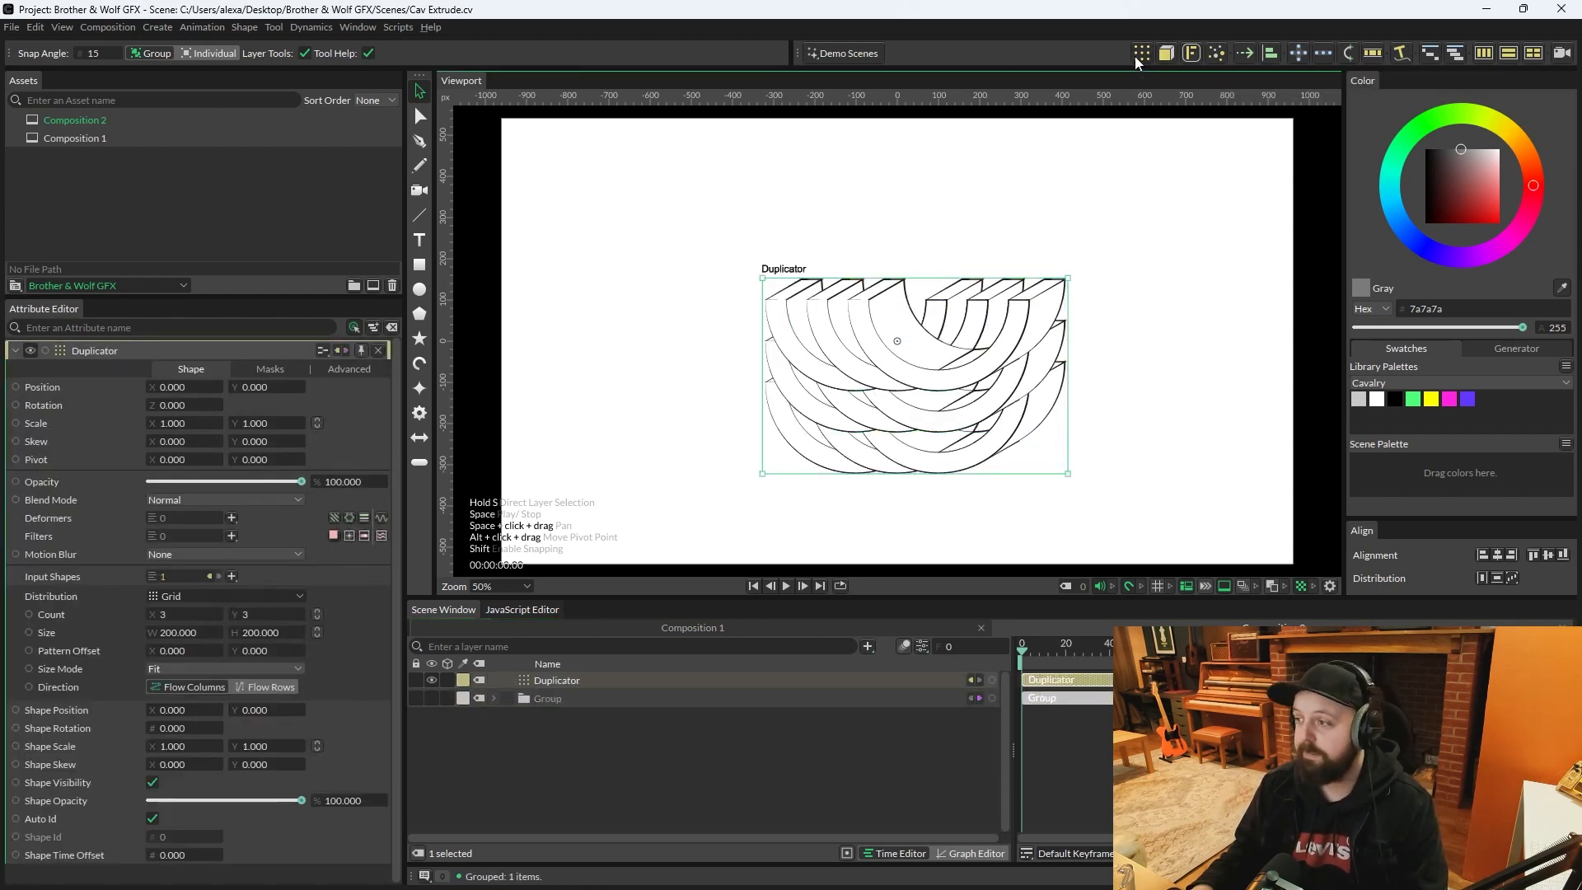
left_click(200, 594)
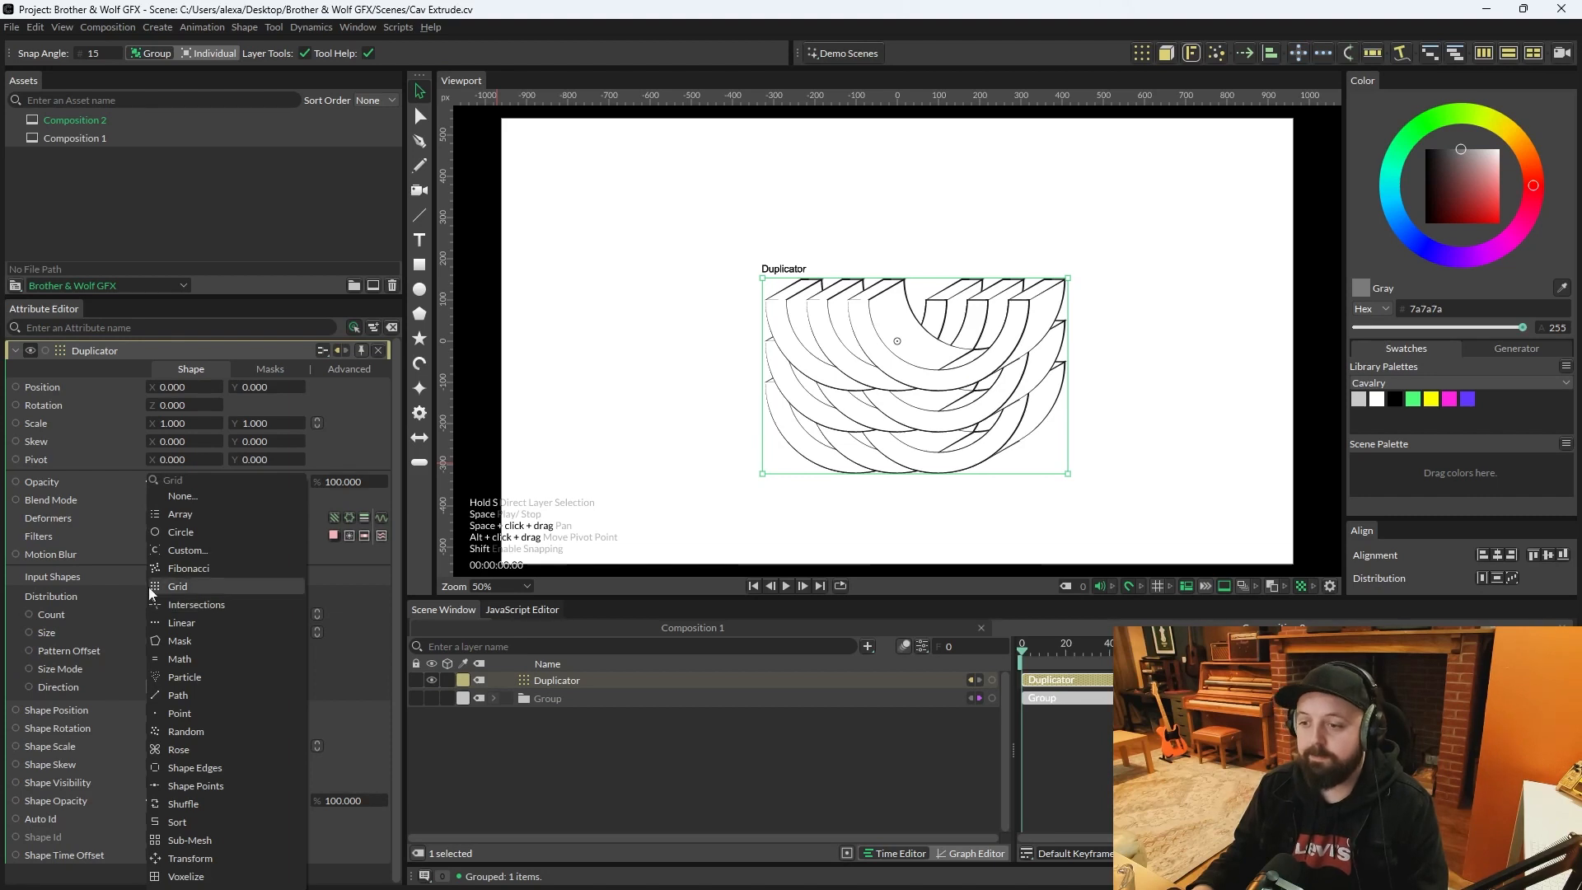
left_click(199, 623)
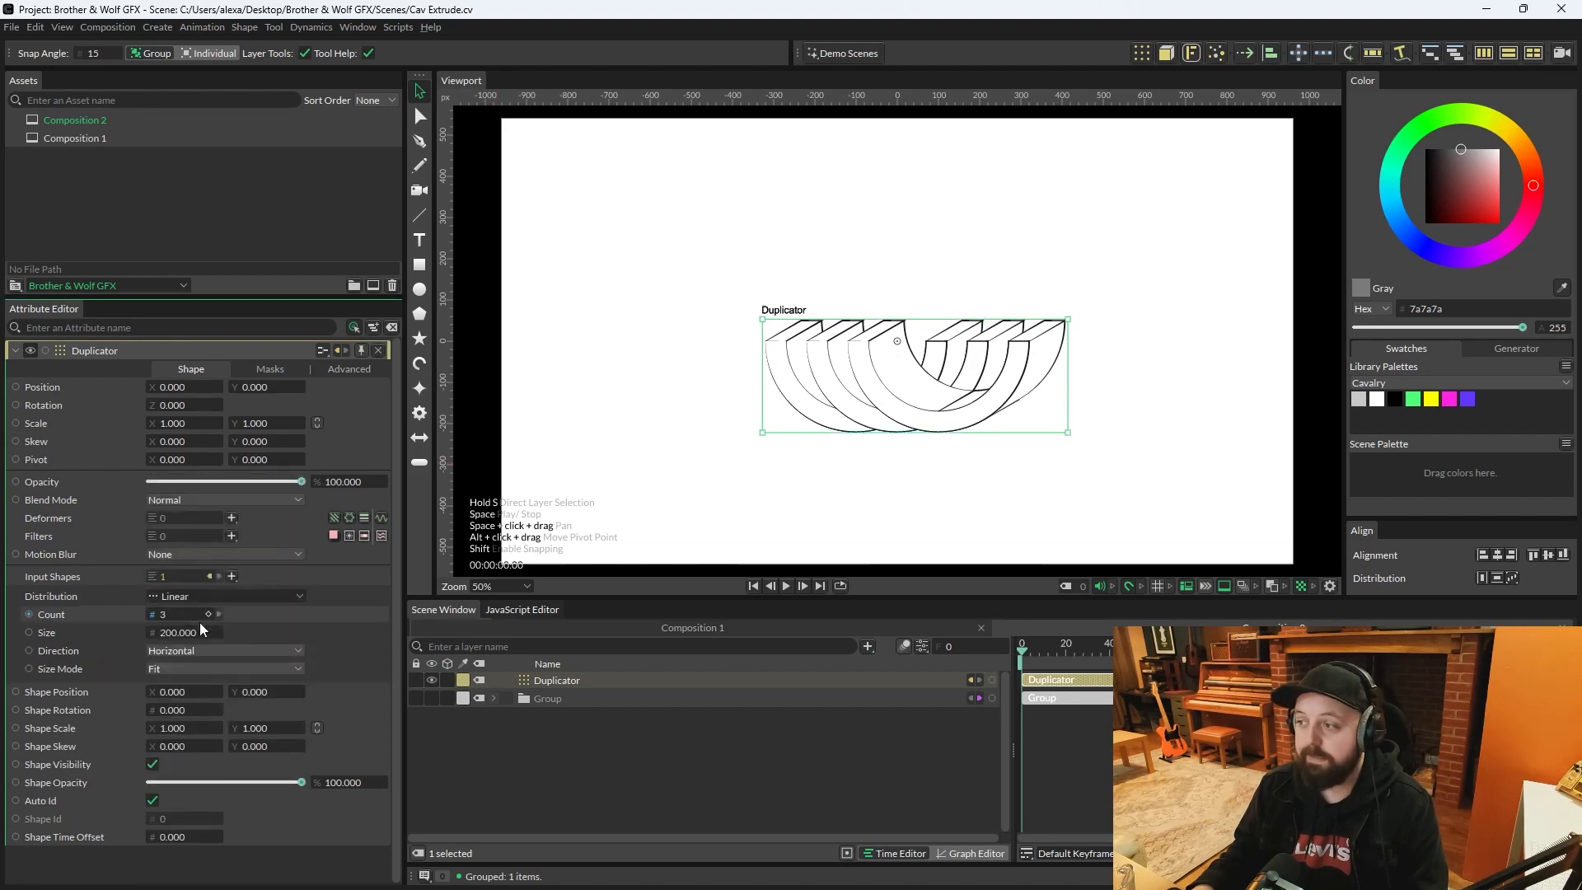
Step: Set the Duplicator's count to 6 and its linear step size to -92
left_click(172, 615)
key("Up")
key("Up")
key("Up")
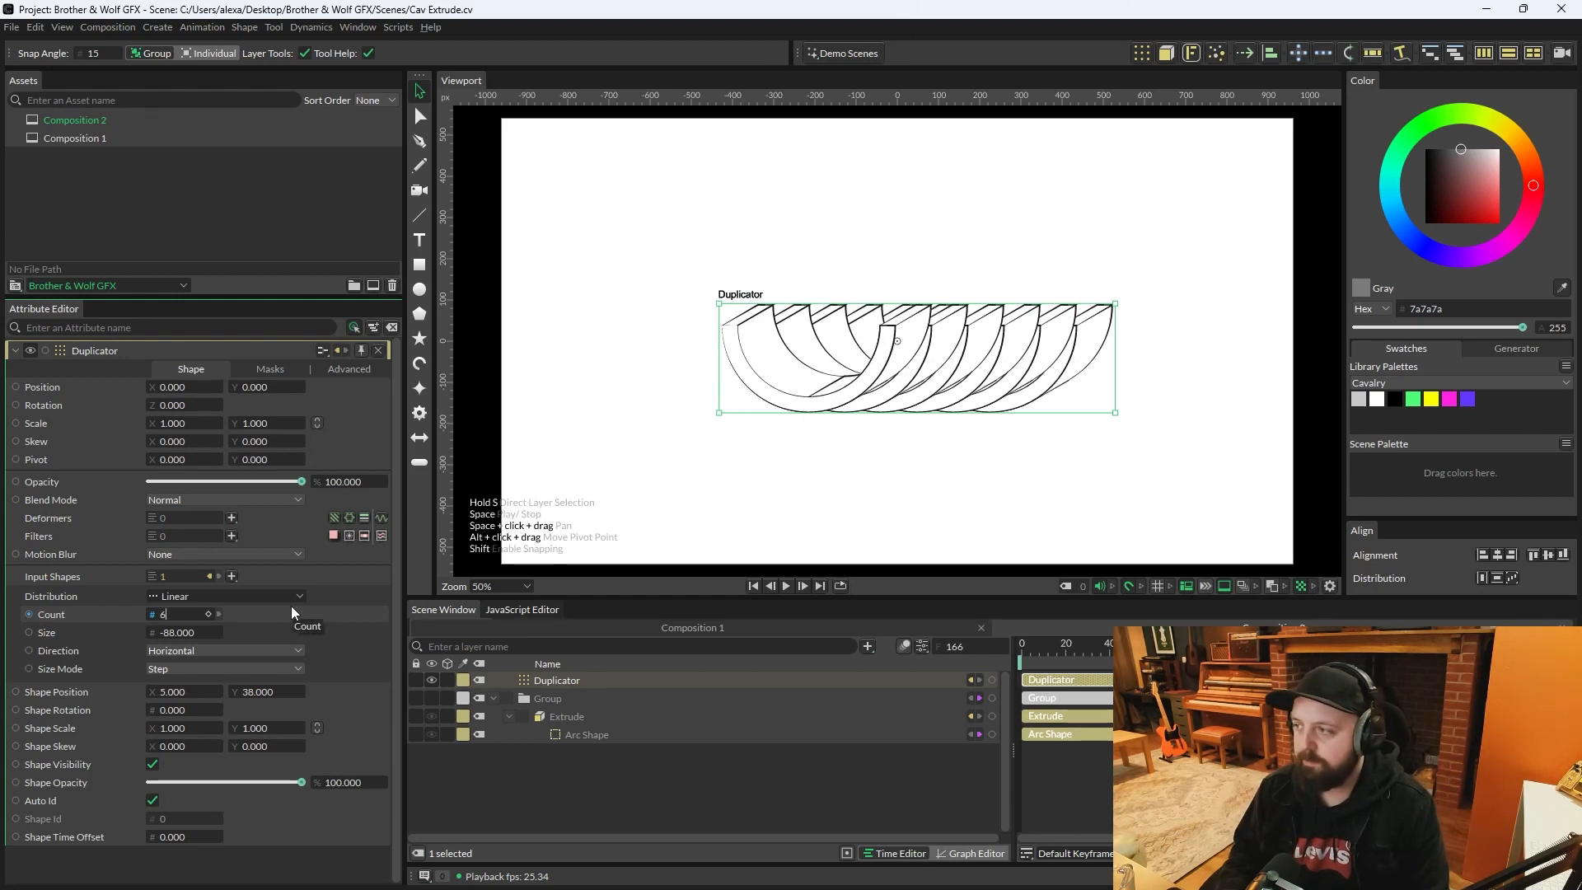
mouse_move(153, 633)
left_mouse_down()
mouse_move(89, 633)
mouse_move(150, 633)
left_mouse_up()
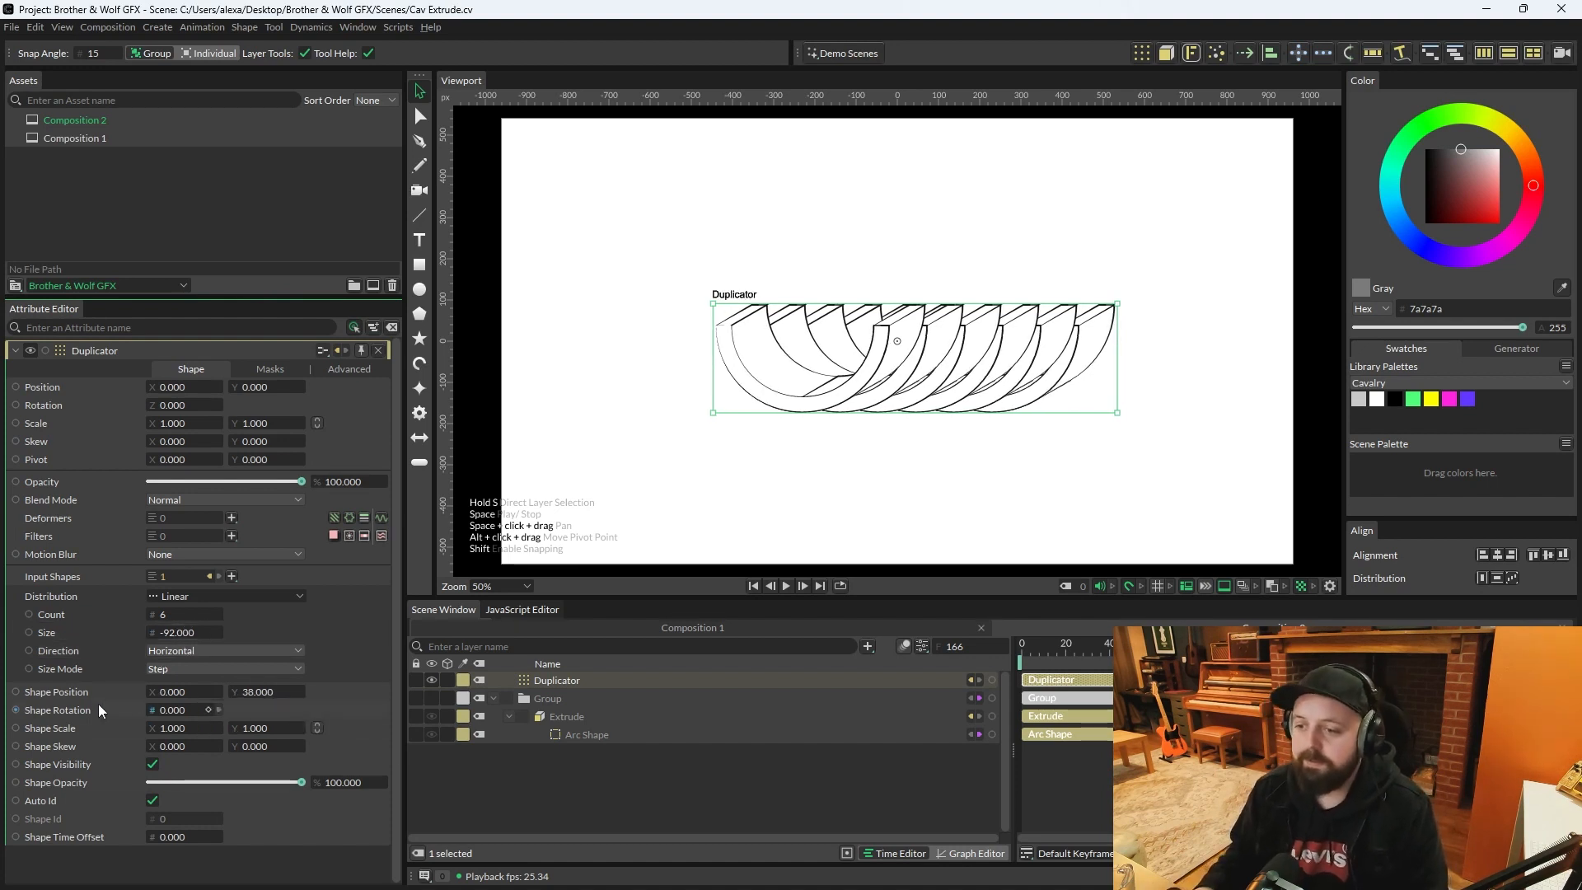
Step: Add a Stagger behaviour to the Duplicator's Shape Position Y
right_click(84, 691)
mouse_move(206, 530)
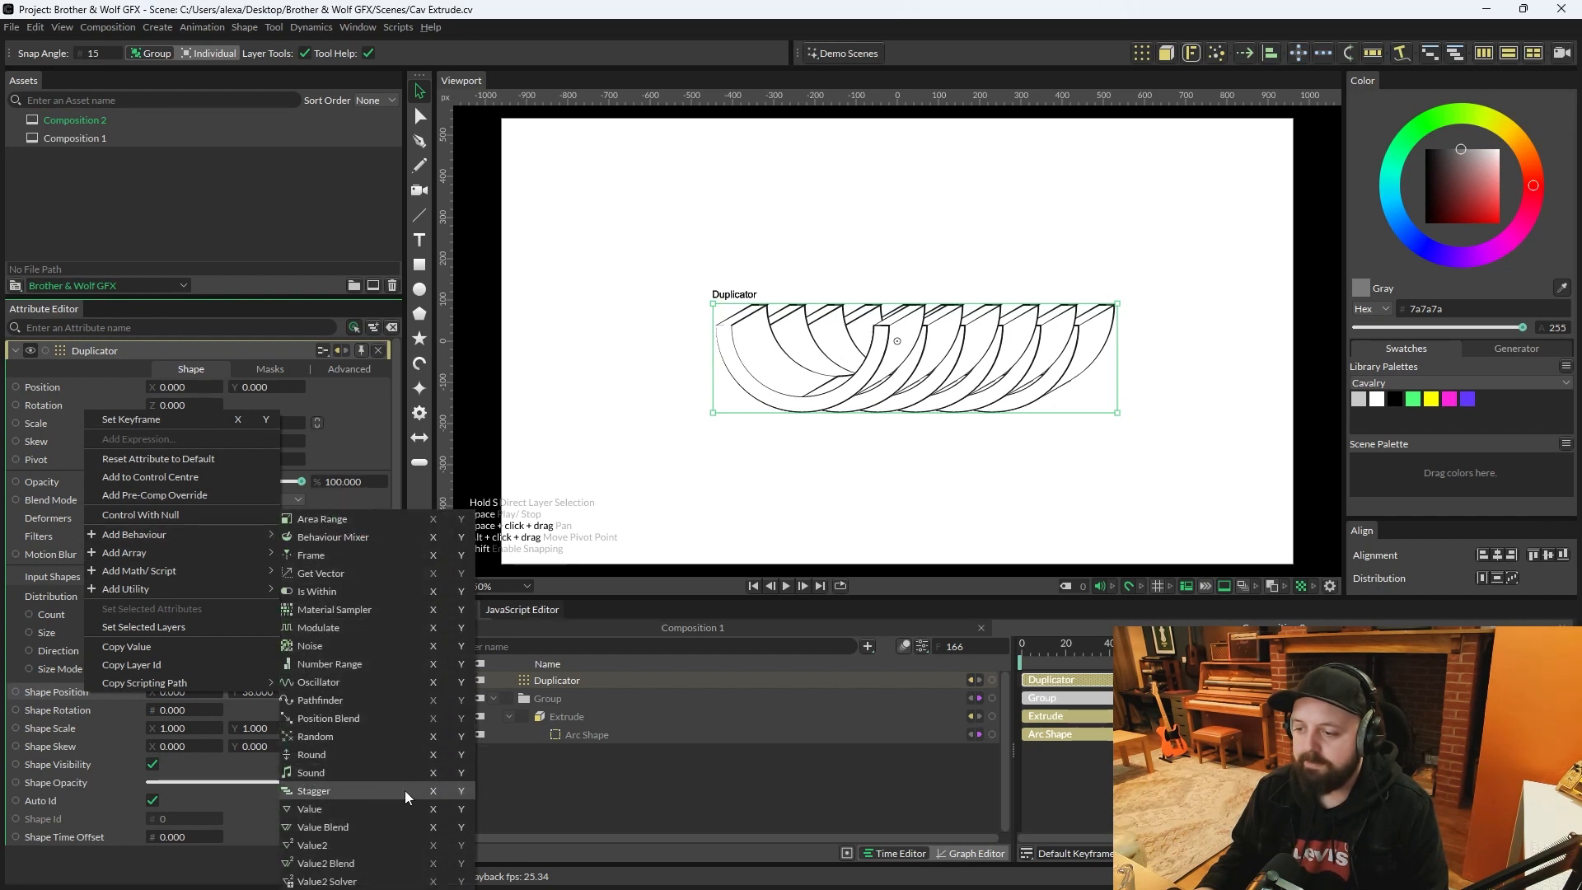
left_click(459, 793)
Step: Open the Stagger's graph and flip it so the line descends from high to low
left_click(606, 680)
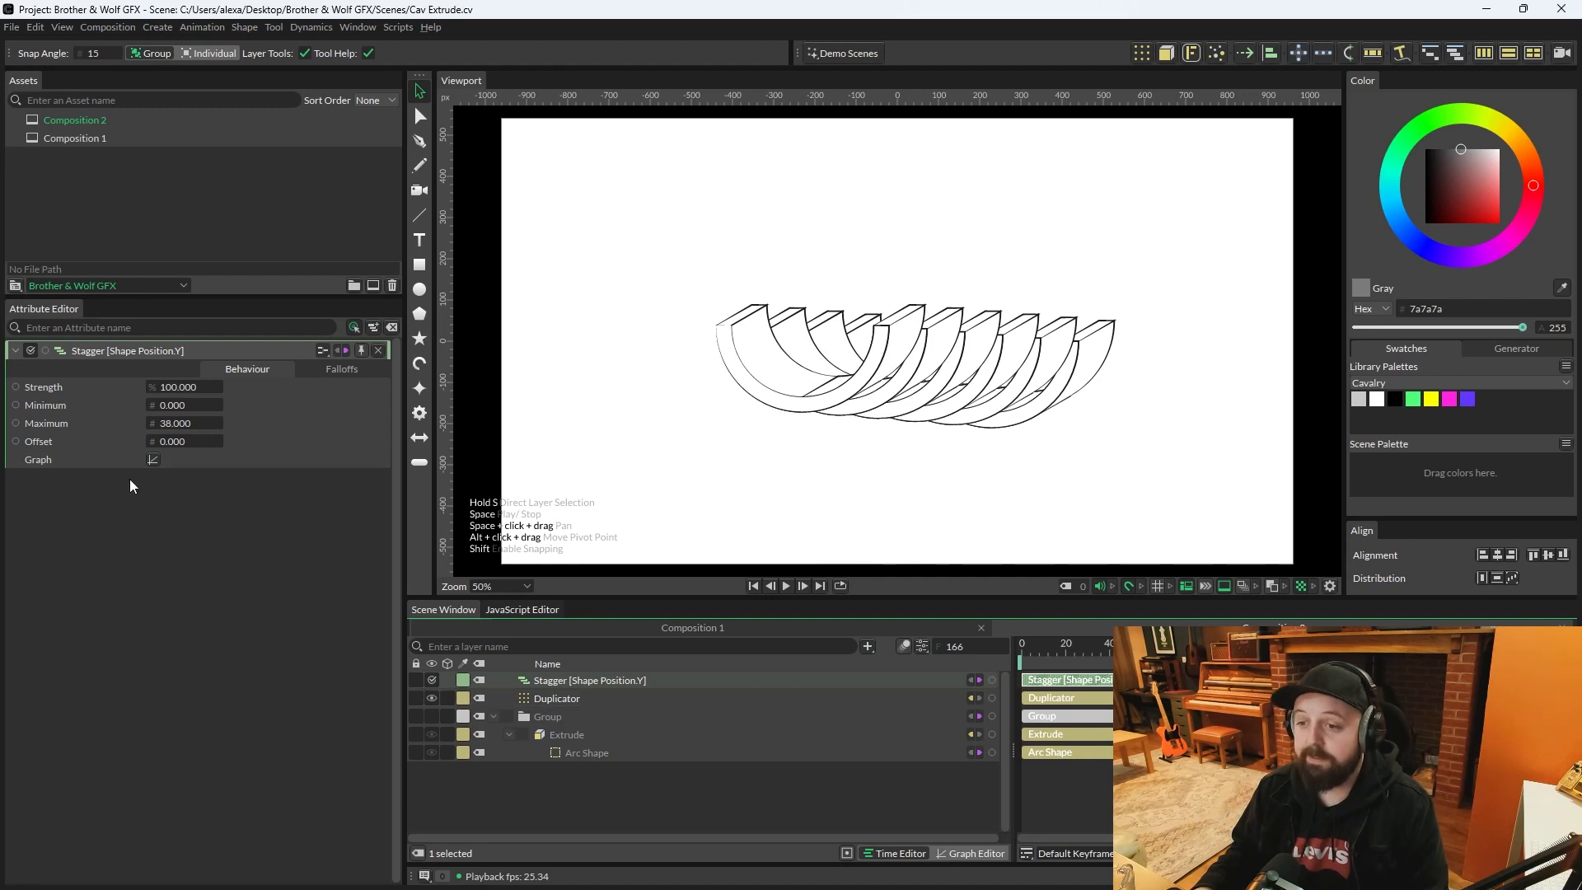
left_click(154, 460)
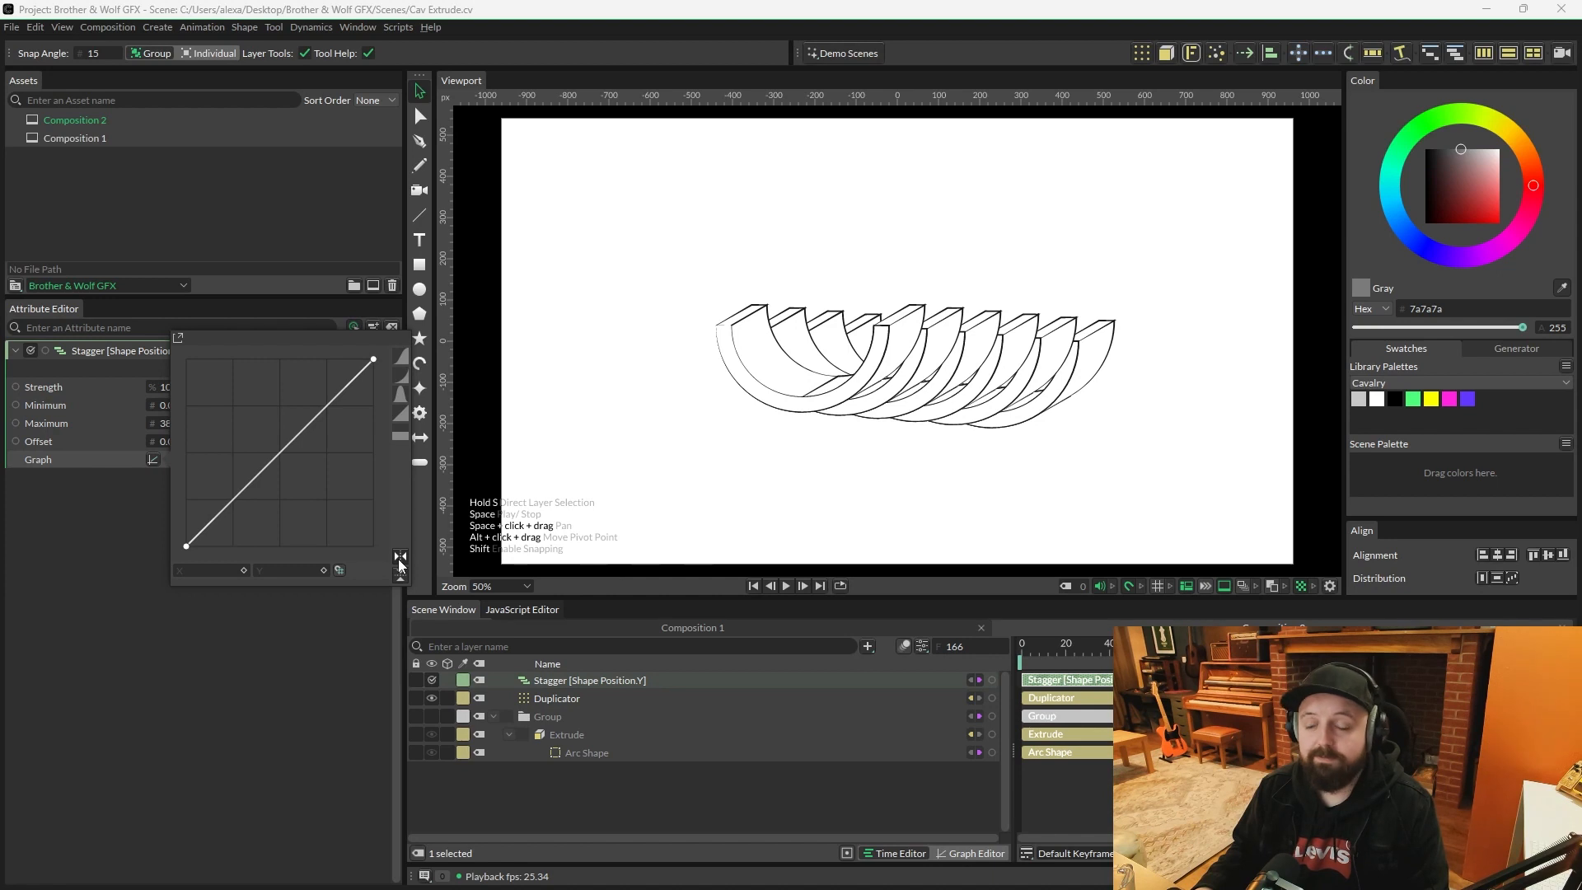
left_click(399, 558)
left_click(400, 558)
left_click(400, 558)
left_click(400, 558)
left_click(399, 558)
left_click(400, 558)
left_click(399, 558)
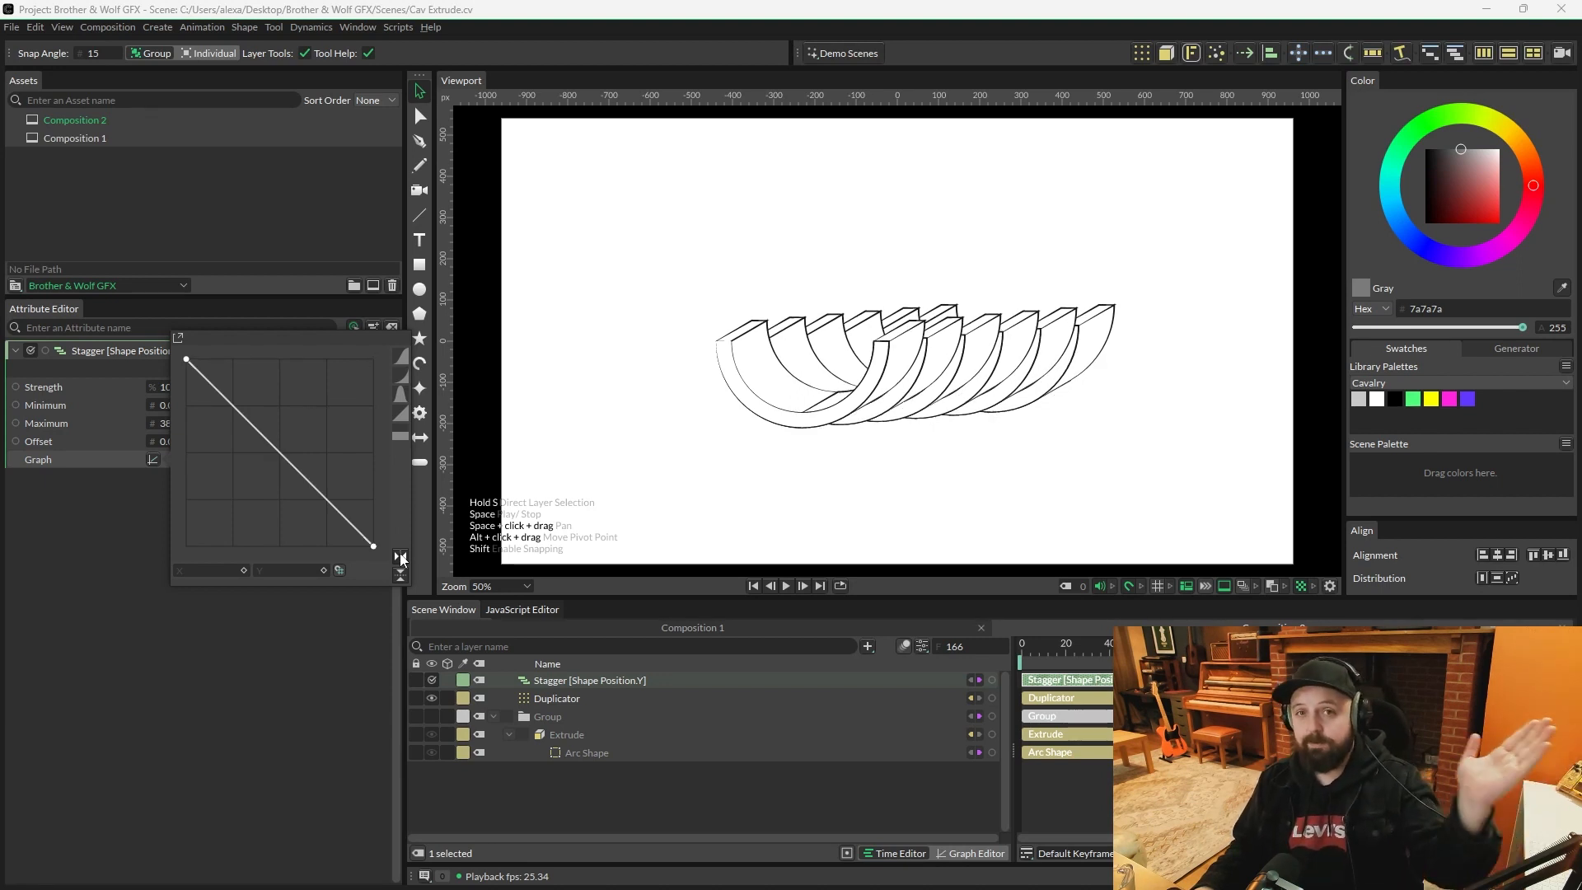
Step: Set the Stagger's minimum to -65 and maximum to 208, and fine-tune the Duplicator's size so the extruded pieces meet
left_click_drag(170, 422, 123, 405)
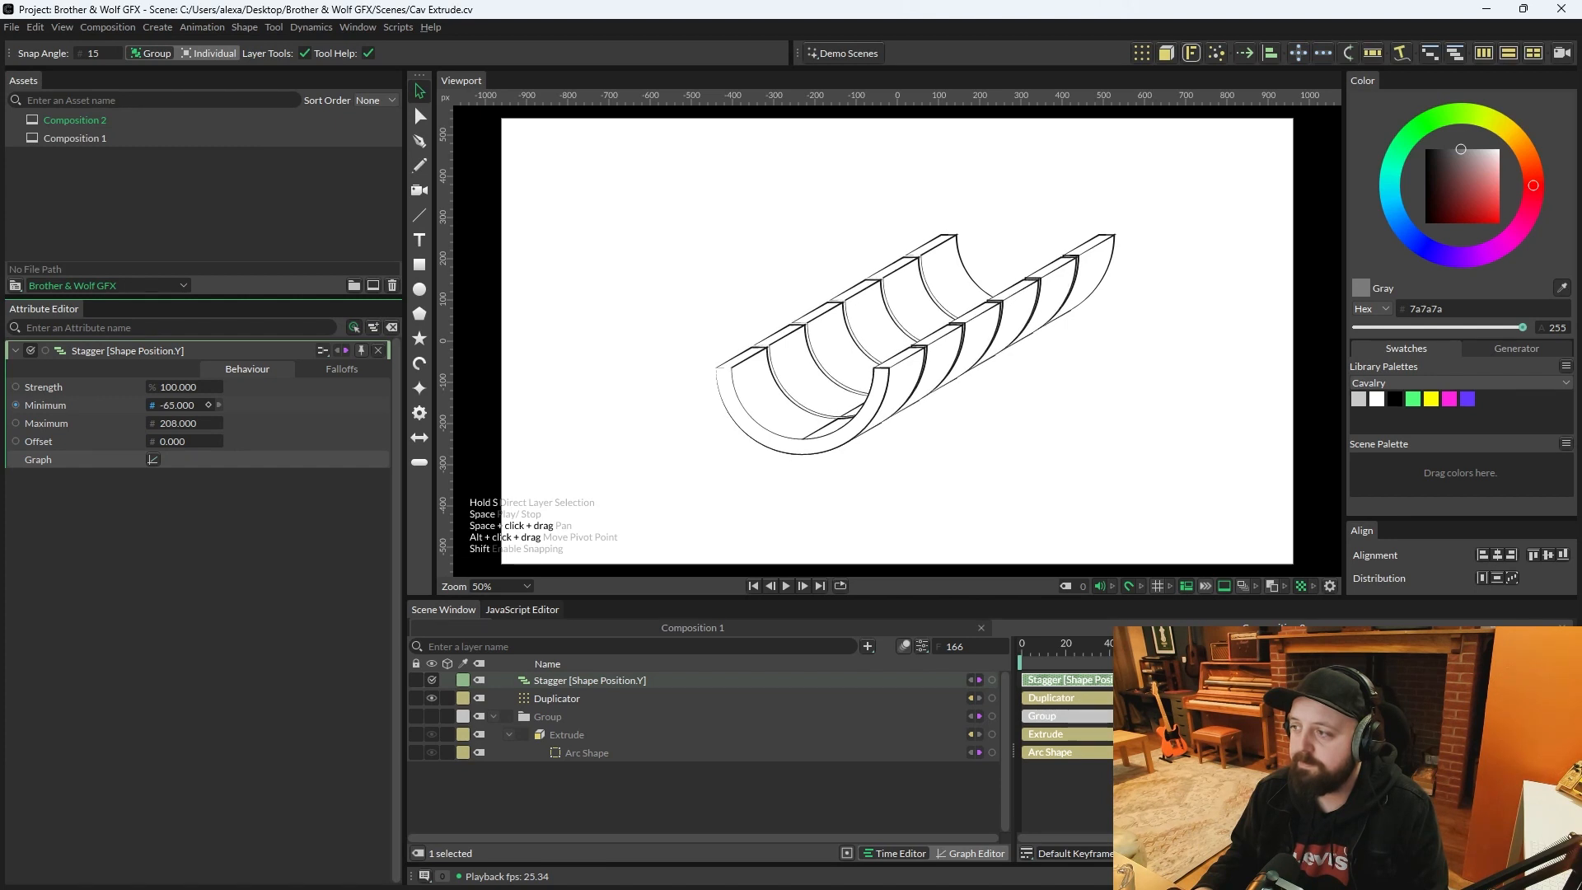
left_click(564, 697)
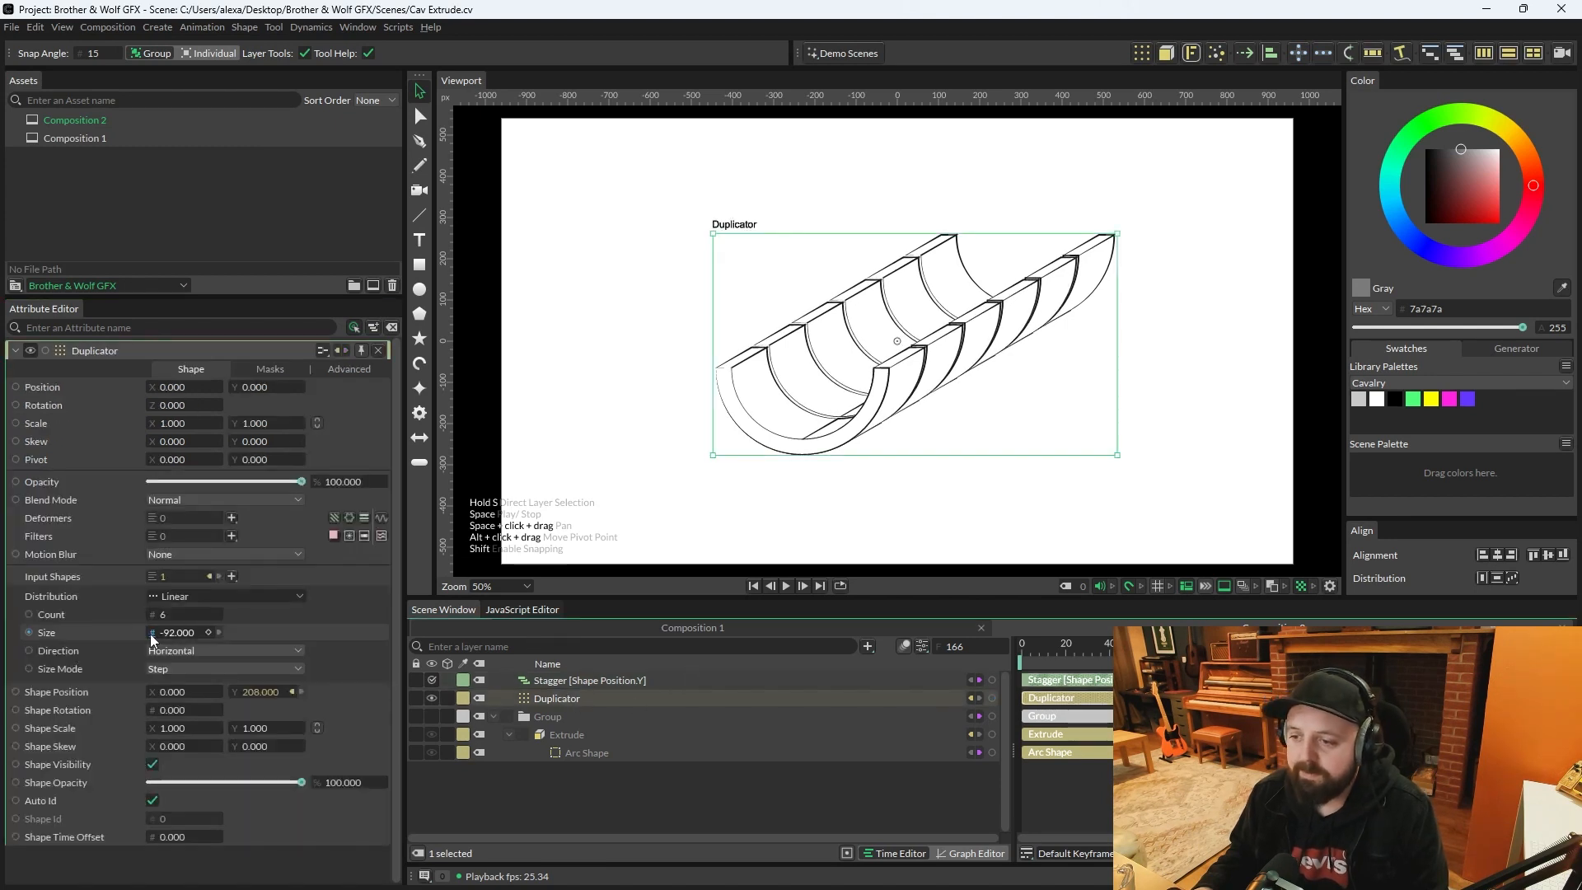
left_click_drag(177, 632, 179, 636)
left_click(580, 681)
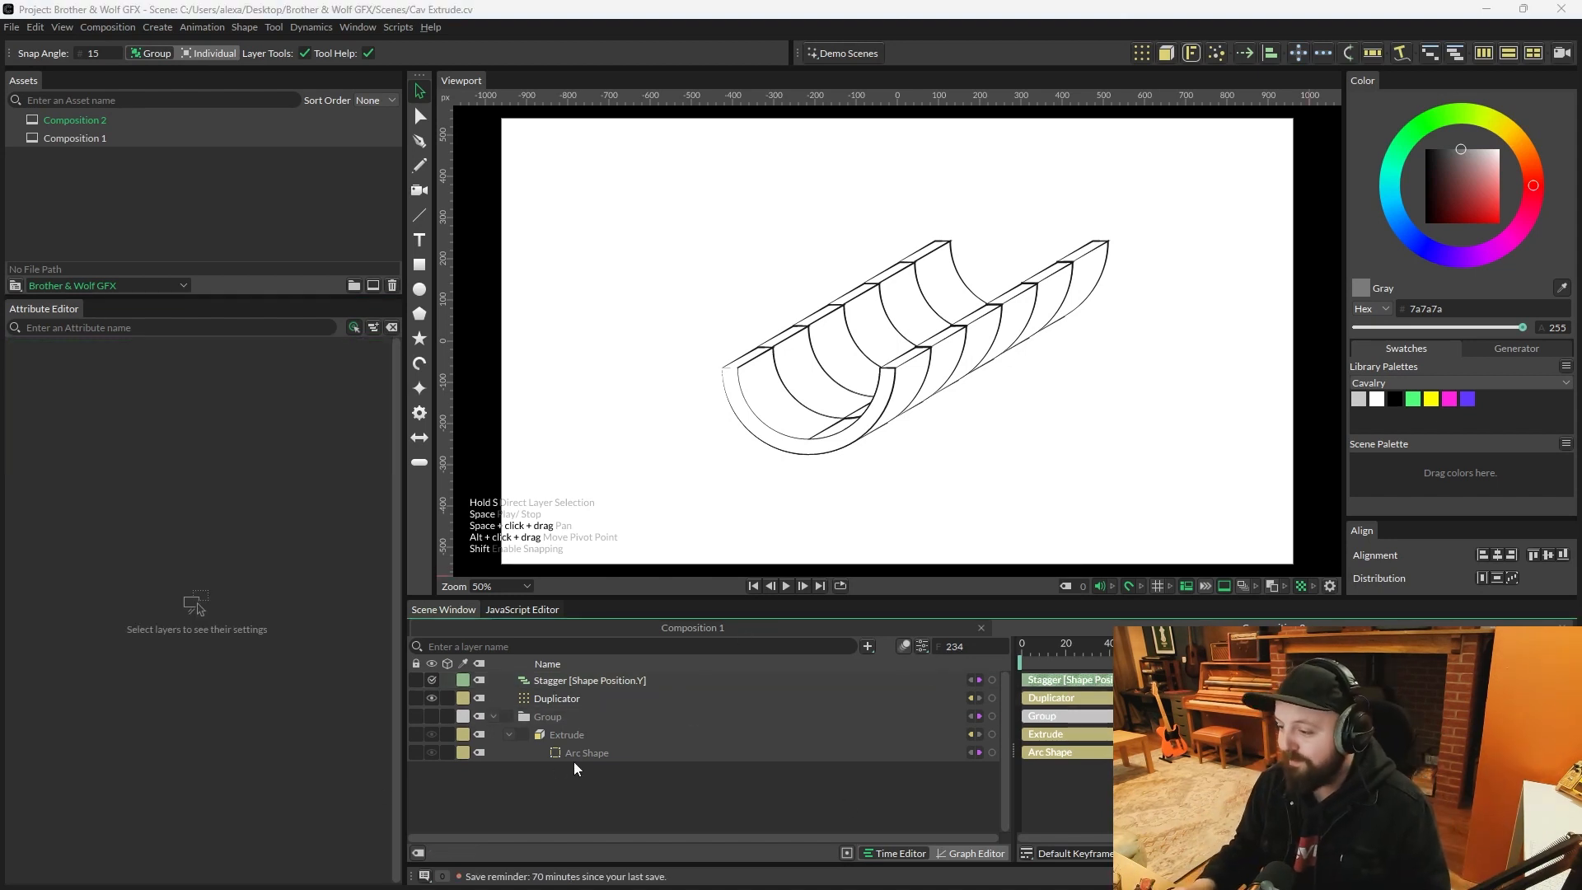
Step: Set the arc shape's start angle to 52 and add an Oscillator behaviour to it
left_click(581, 754)
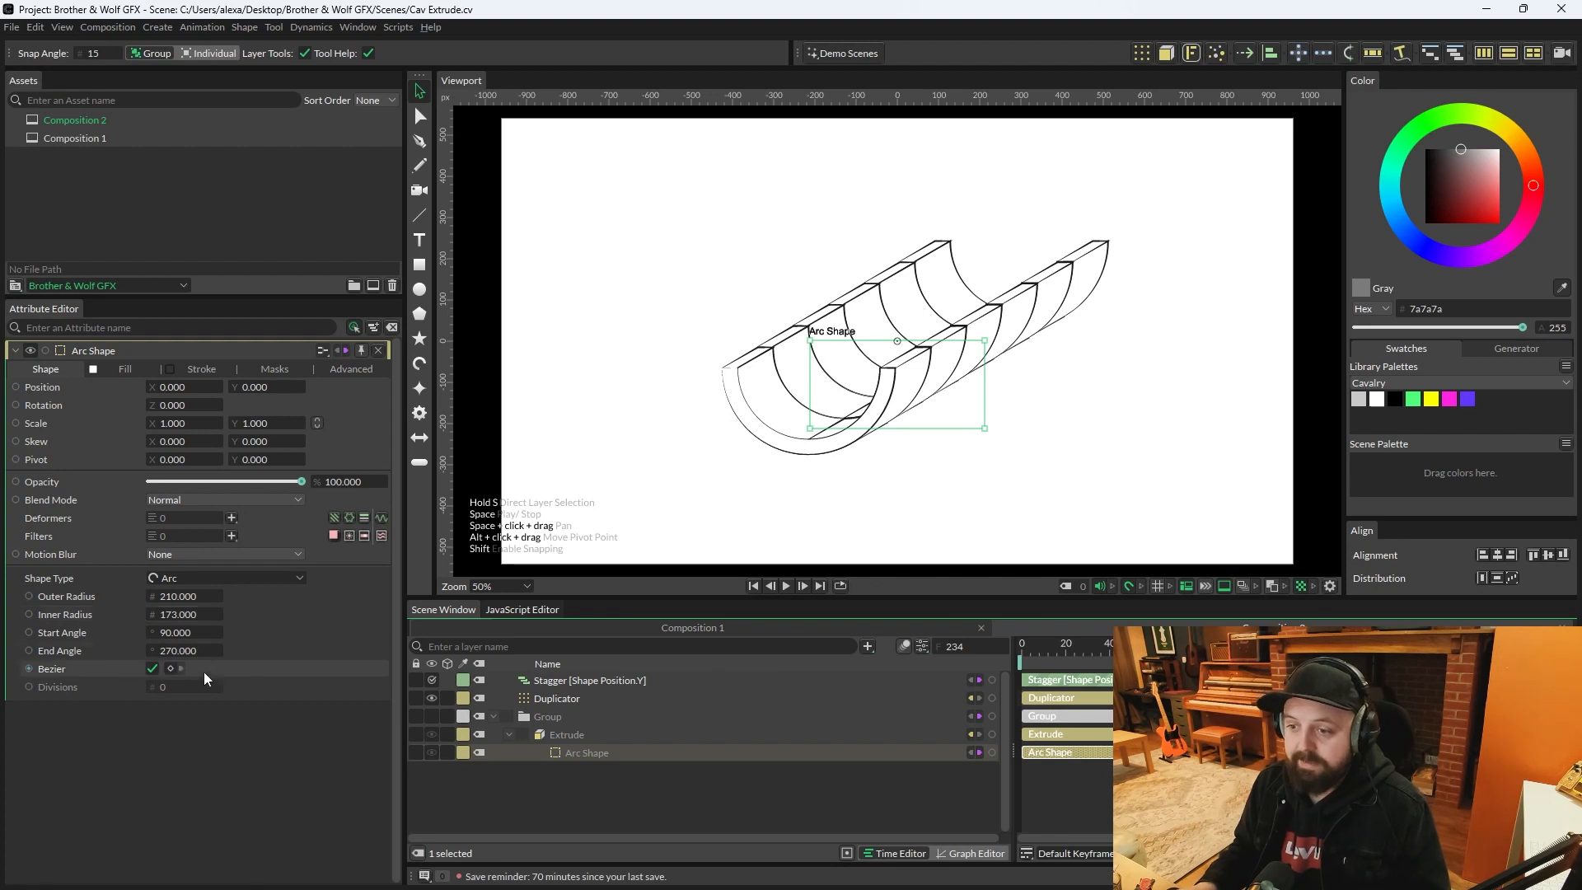
left_click_drag(177, 633, 139, 626)
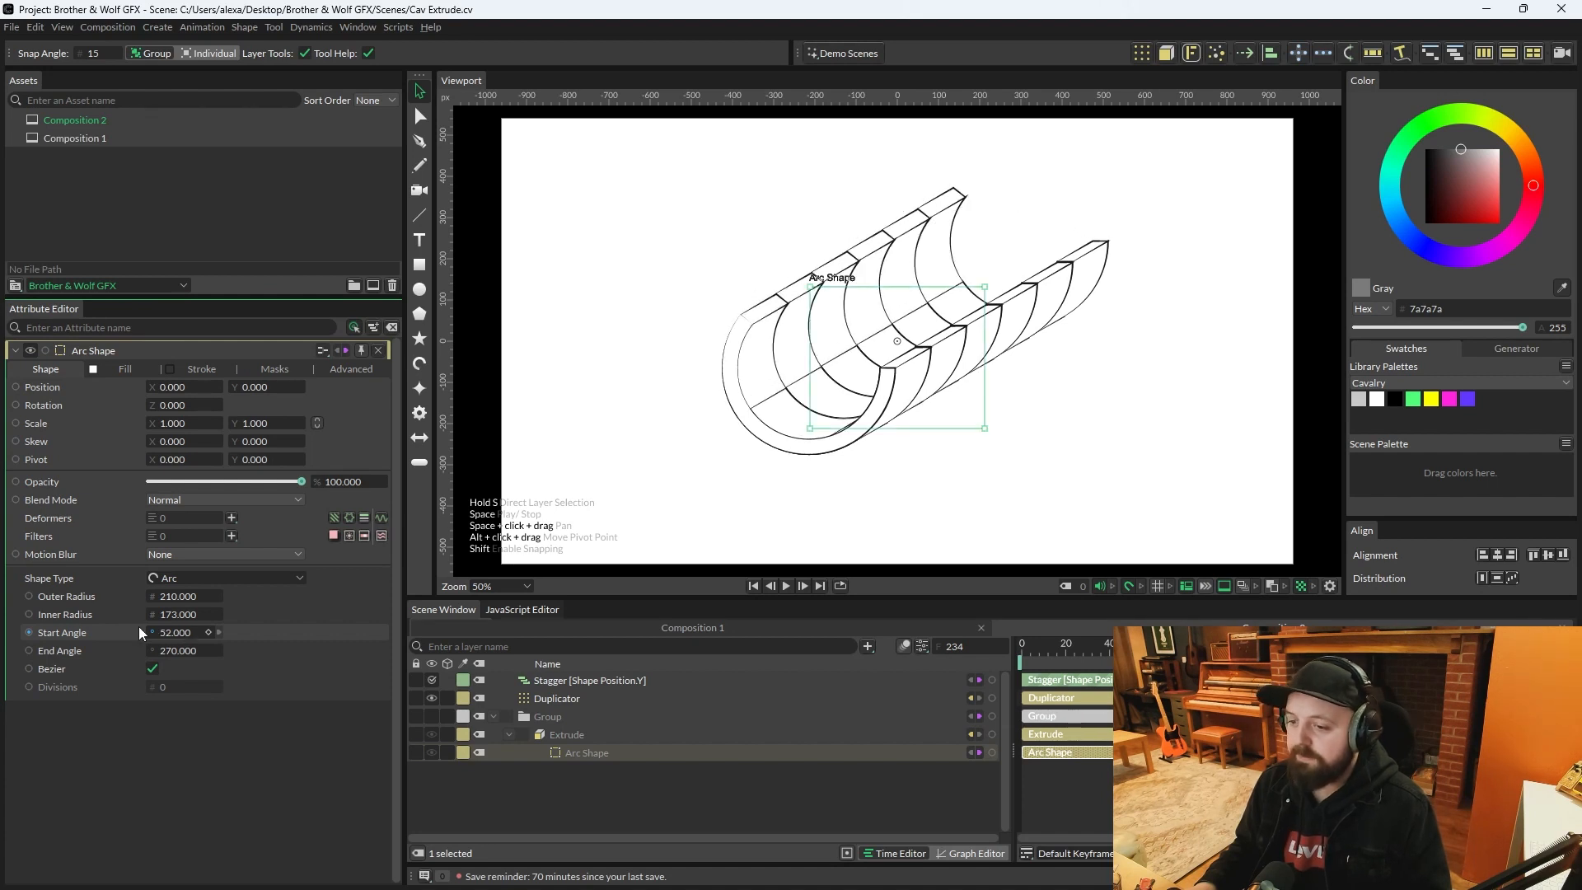
right_click(109, 631)
mouse_move(234, 495)
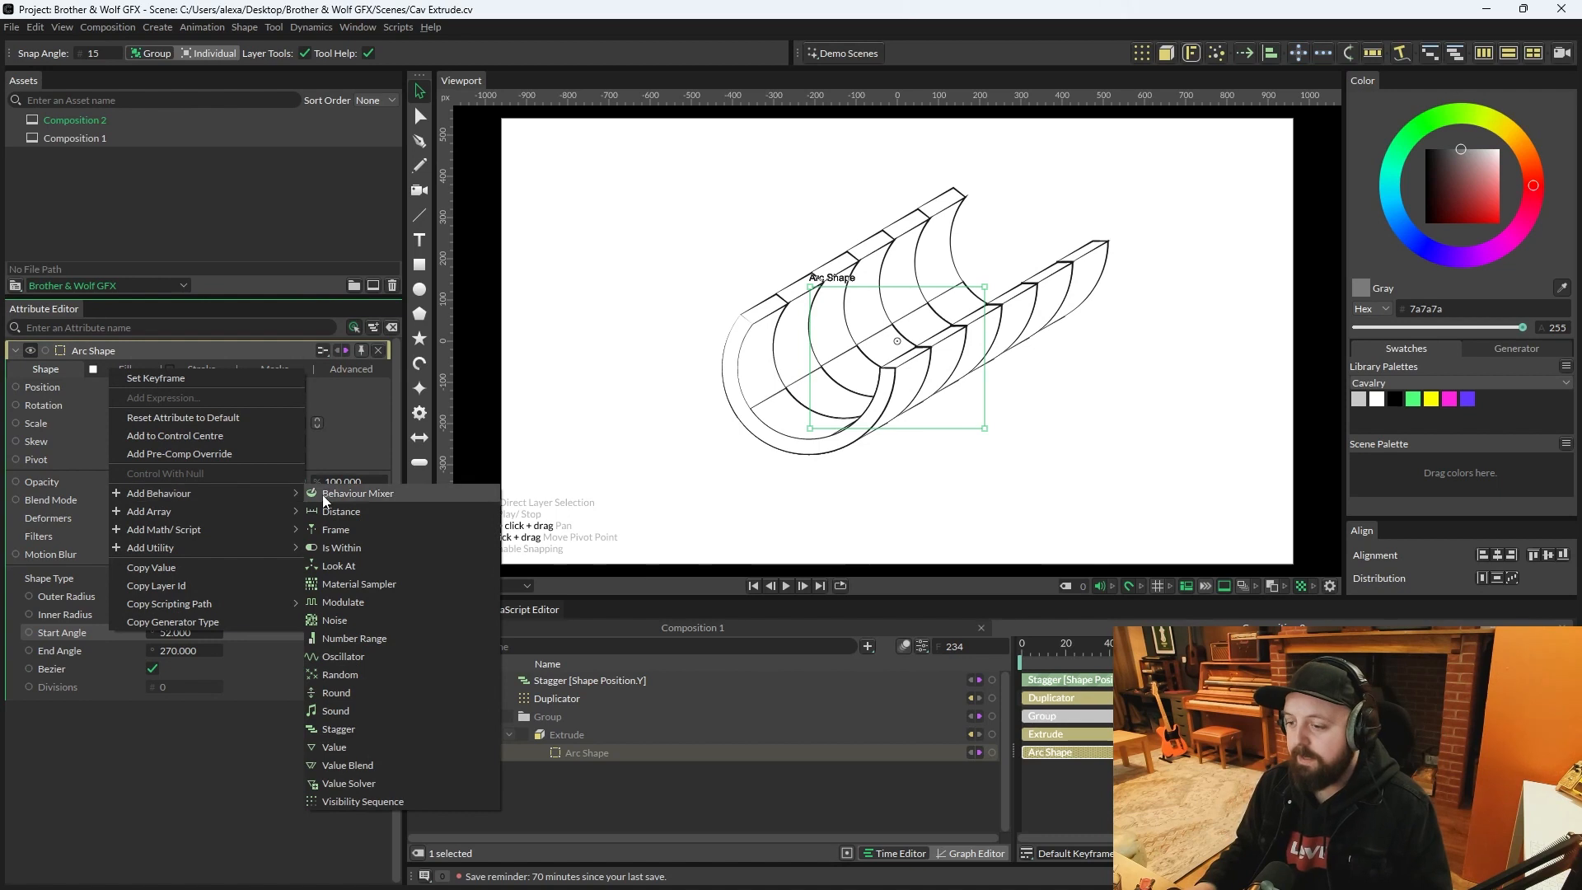
left_click(350, 657)
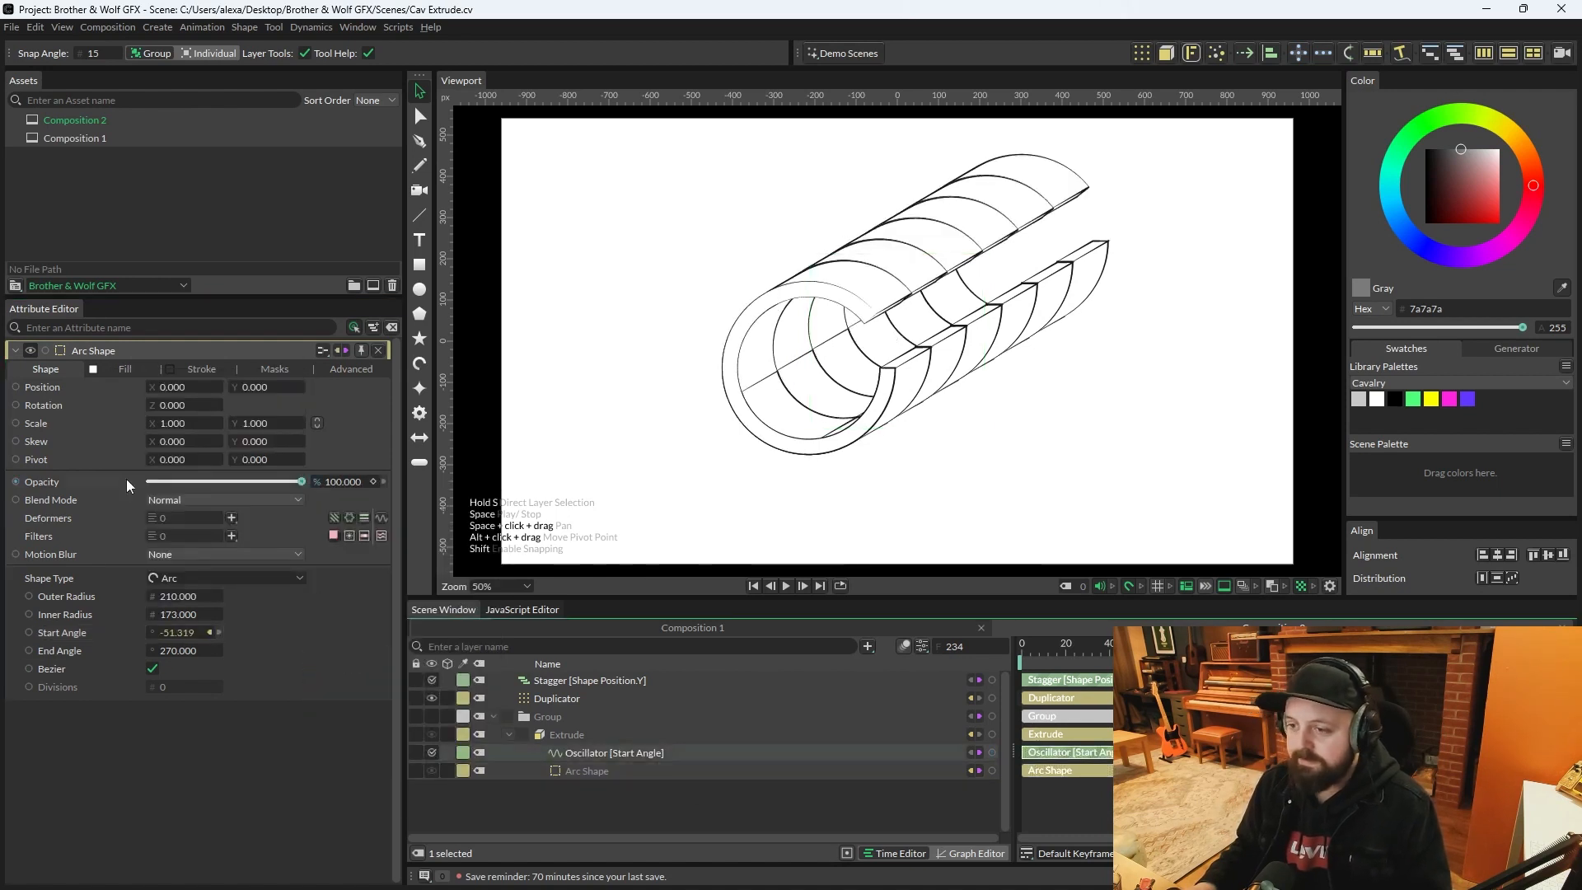
Step: Set the start angle Oscillator's minimum to -50 and maximum to 50, and preview the animation
type("-50")
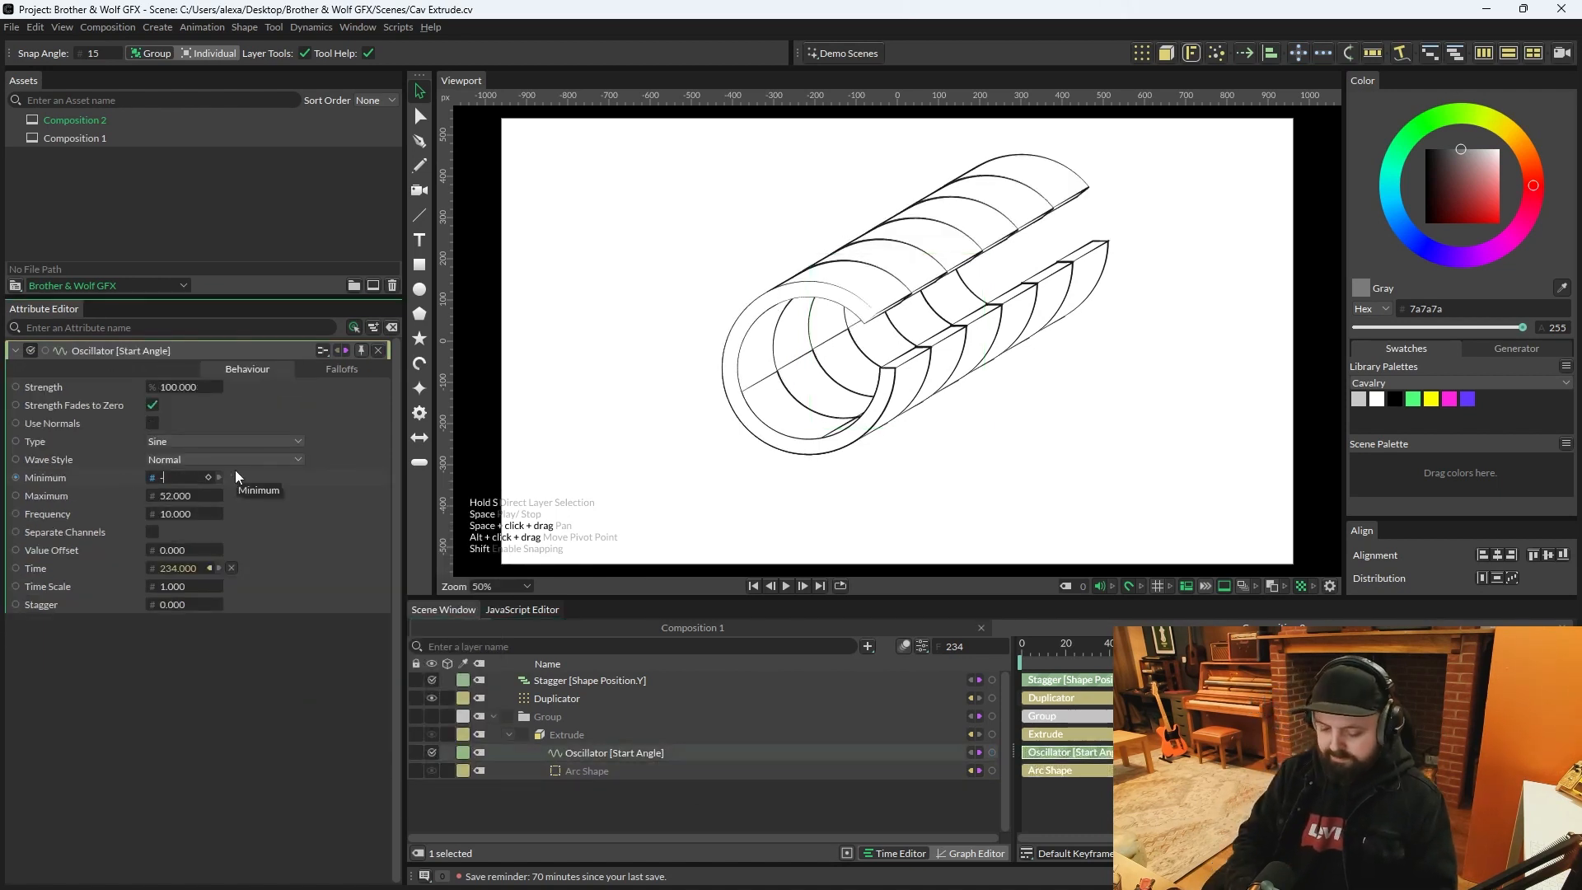
key("Tab")
type("50")
key("Return")
key("space")
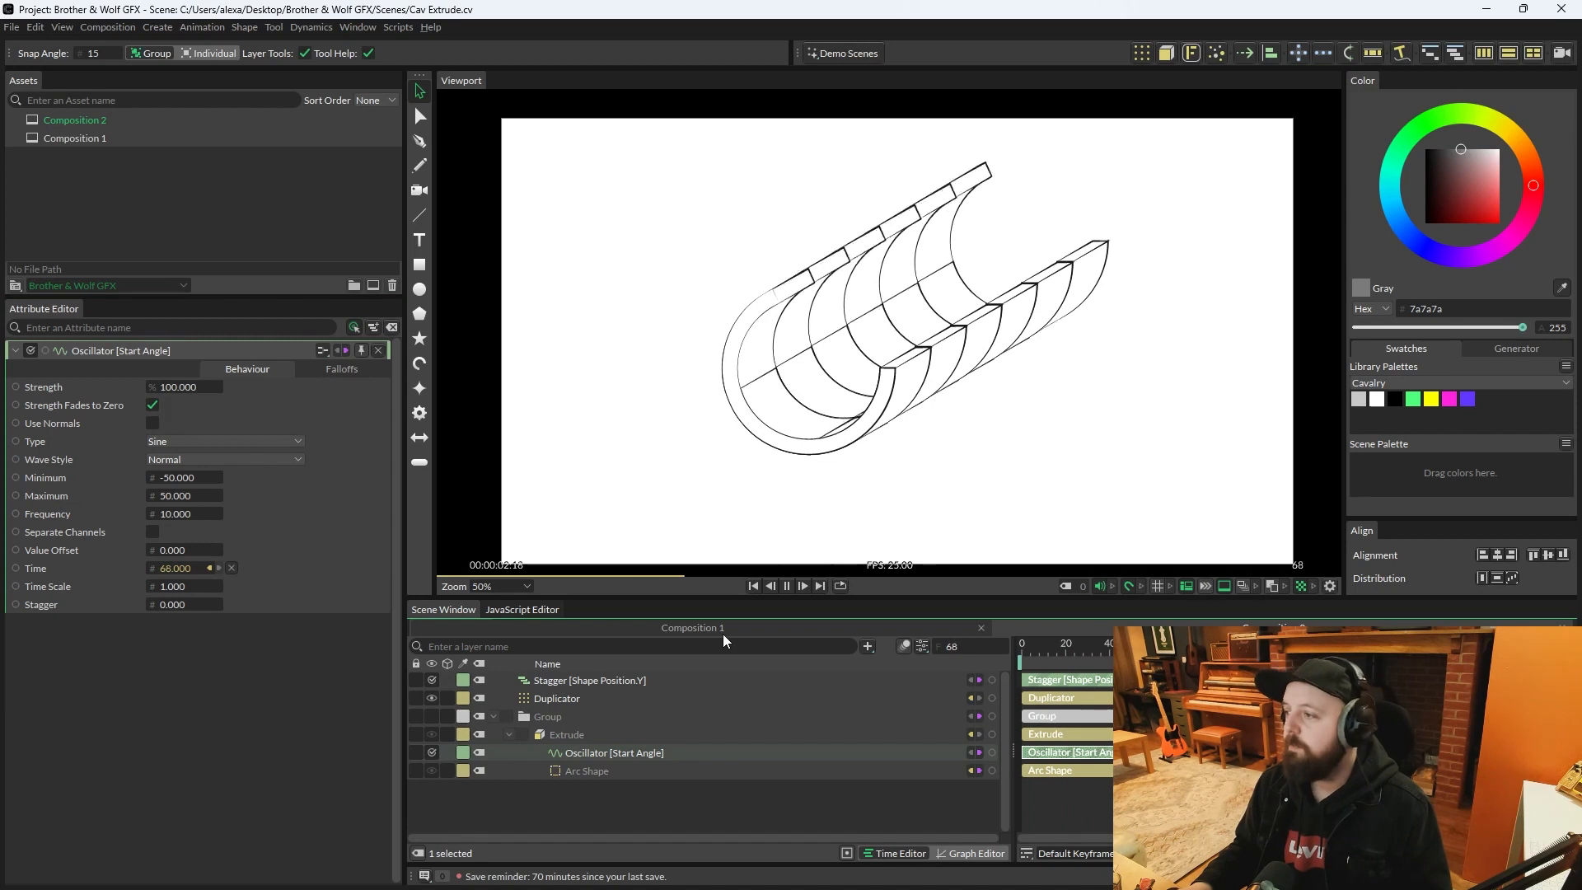
key("space")
Step: Set the start angle Oscillator's stagger to 5 and preview the animation from the beginning
left_click(189, 604)
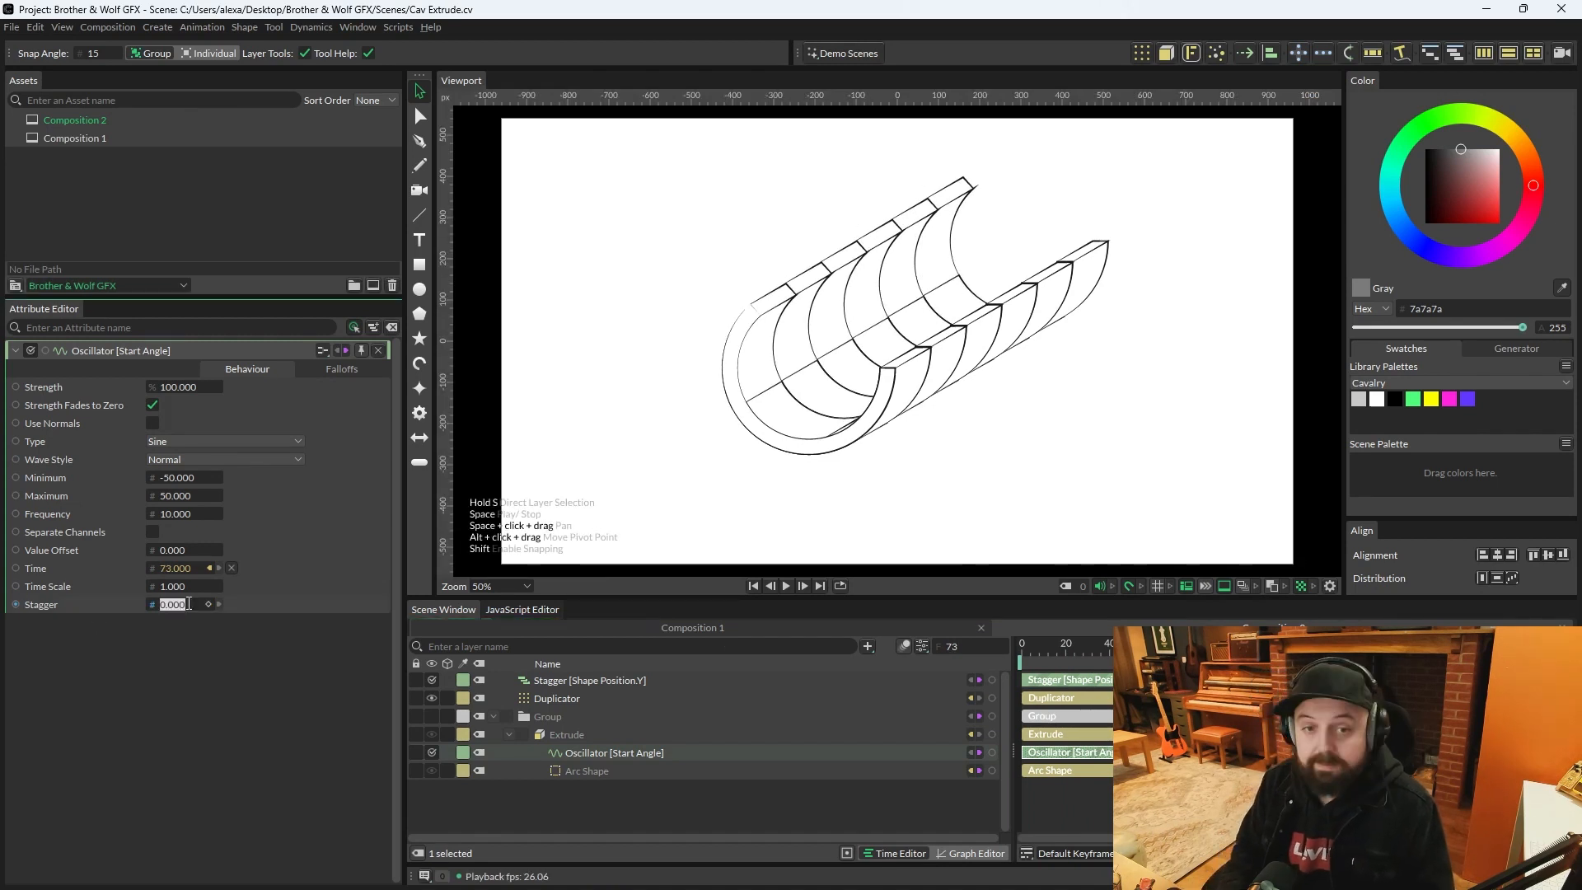
key("Return")
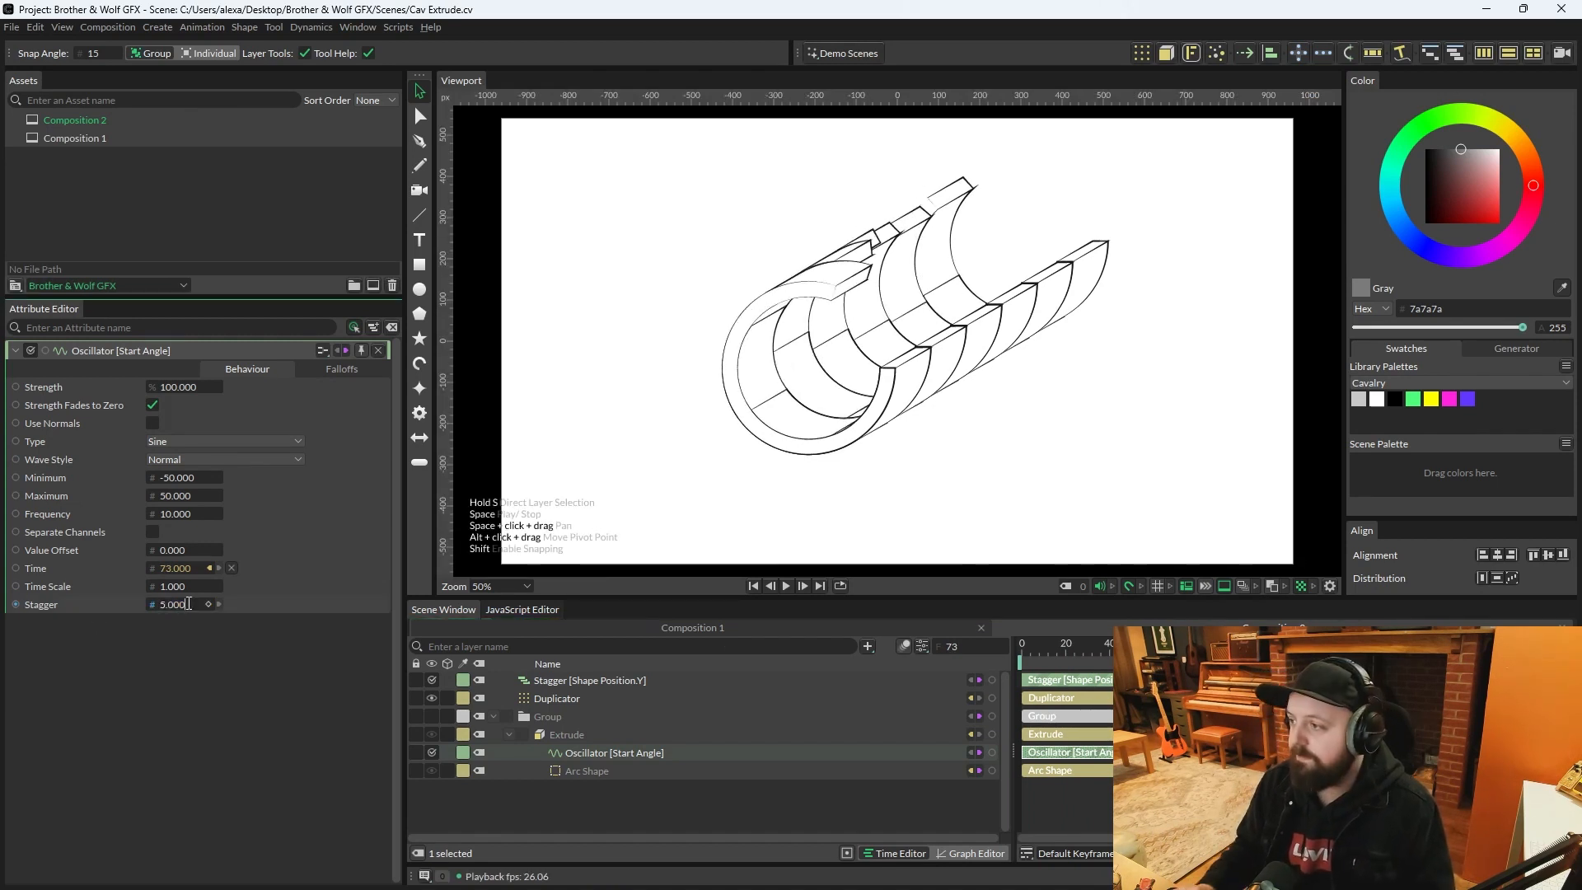
left_click_drag(1229, 649, 1020, 652)
key("space")
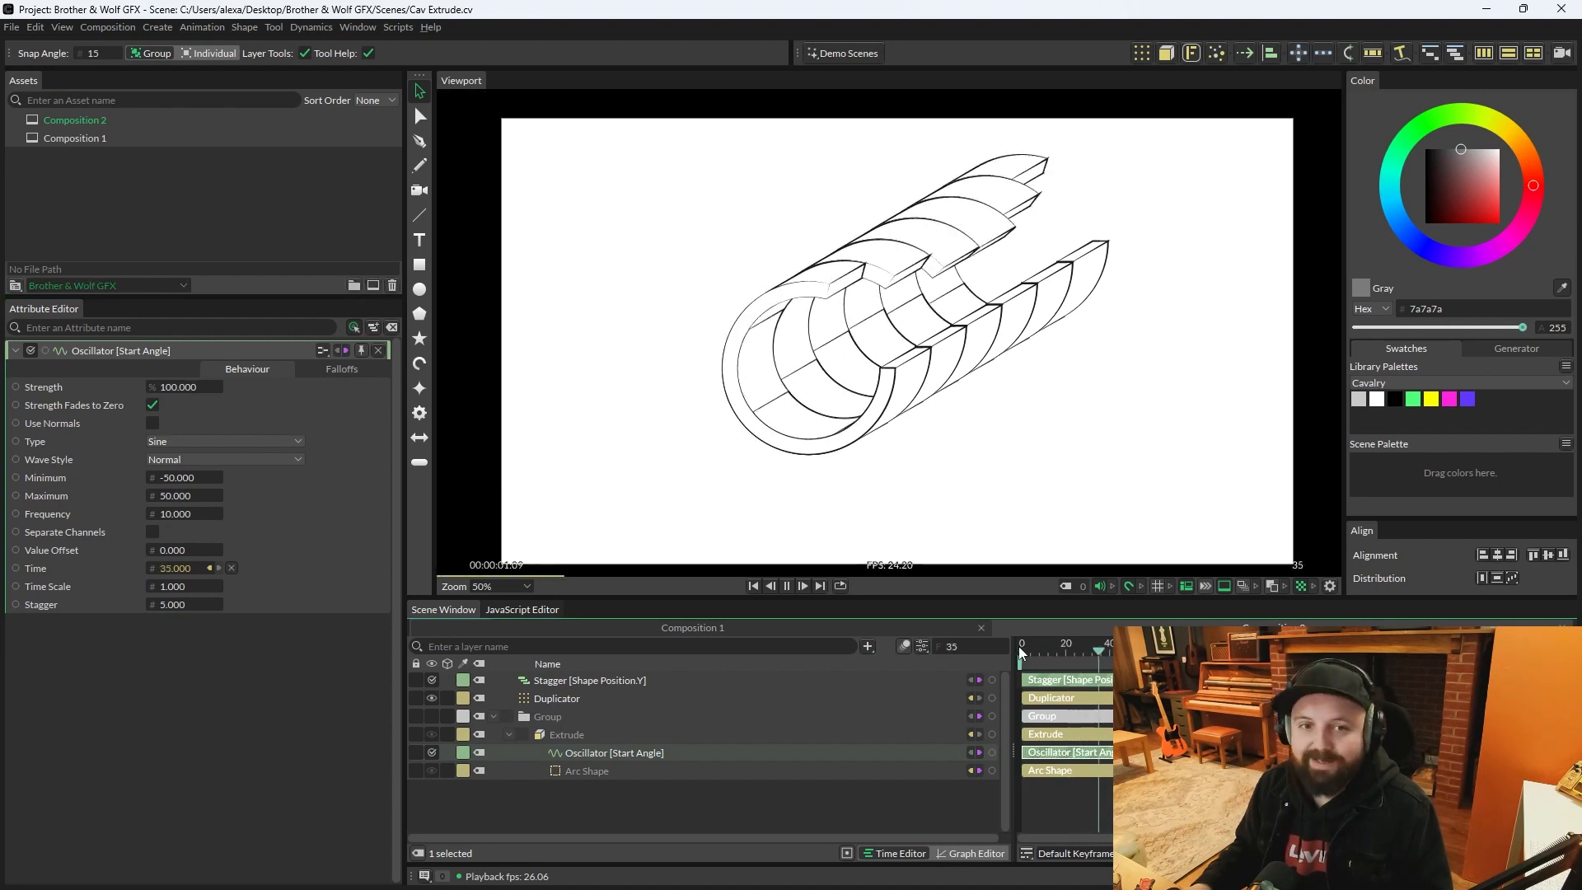
key("space")
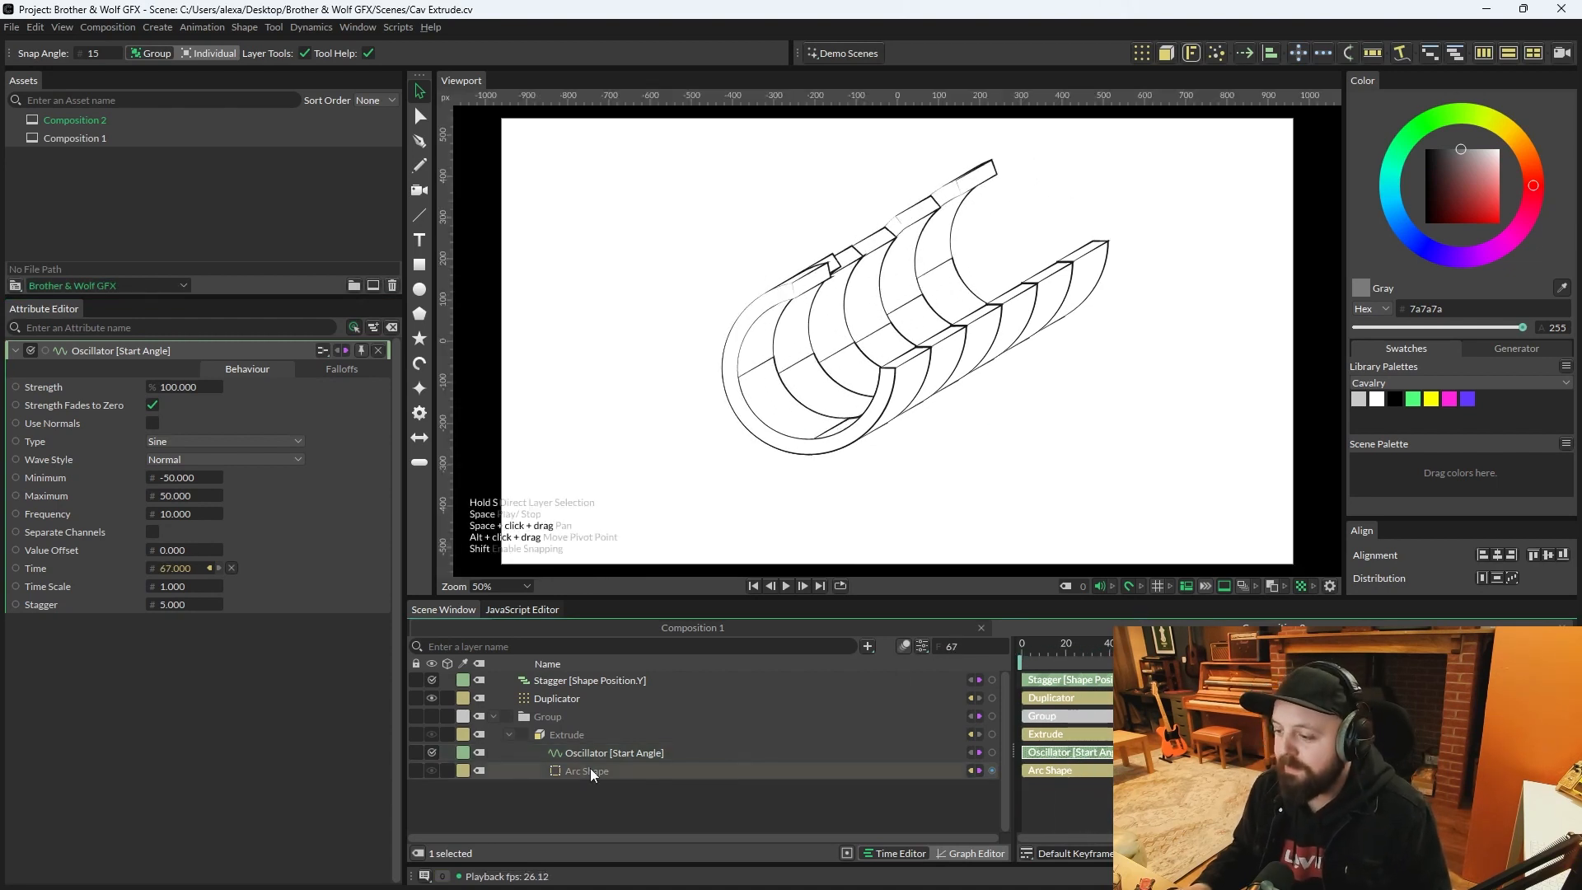
Step: Move to frame 48 and set the arc shape's end angle to 221
left_click(590, 769)
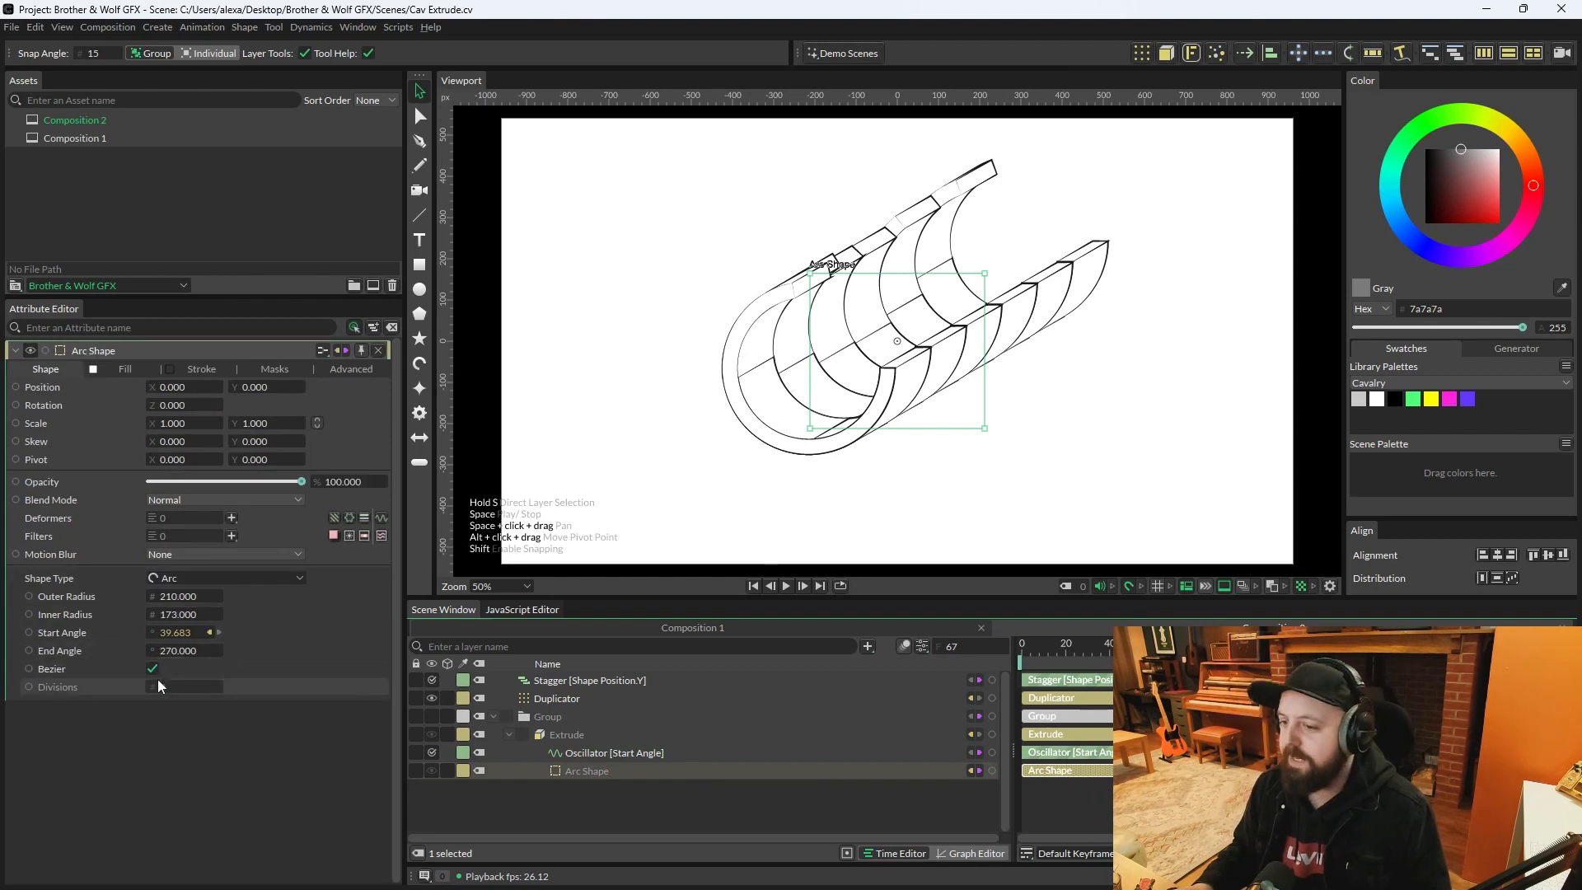
left_click_drag(1103, 649, 1129, 650)
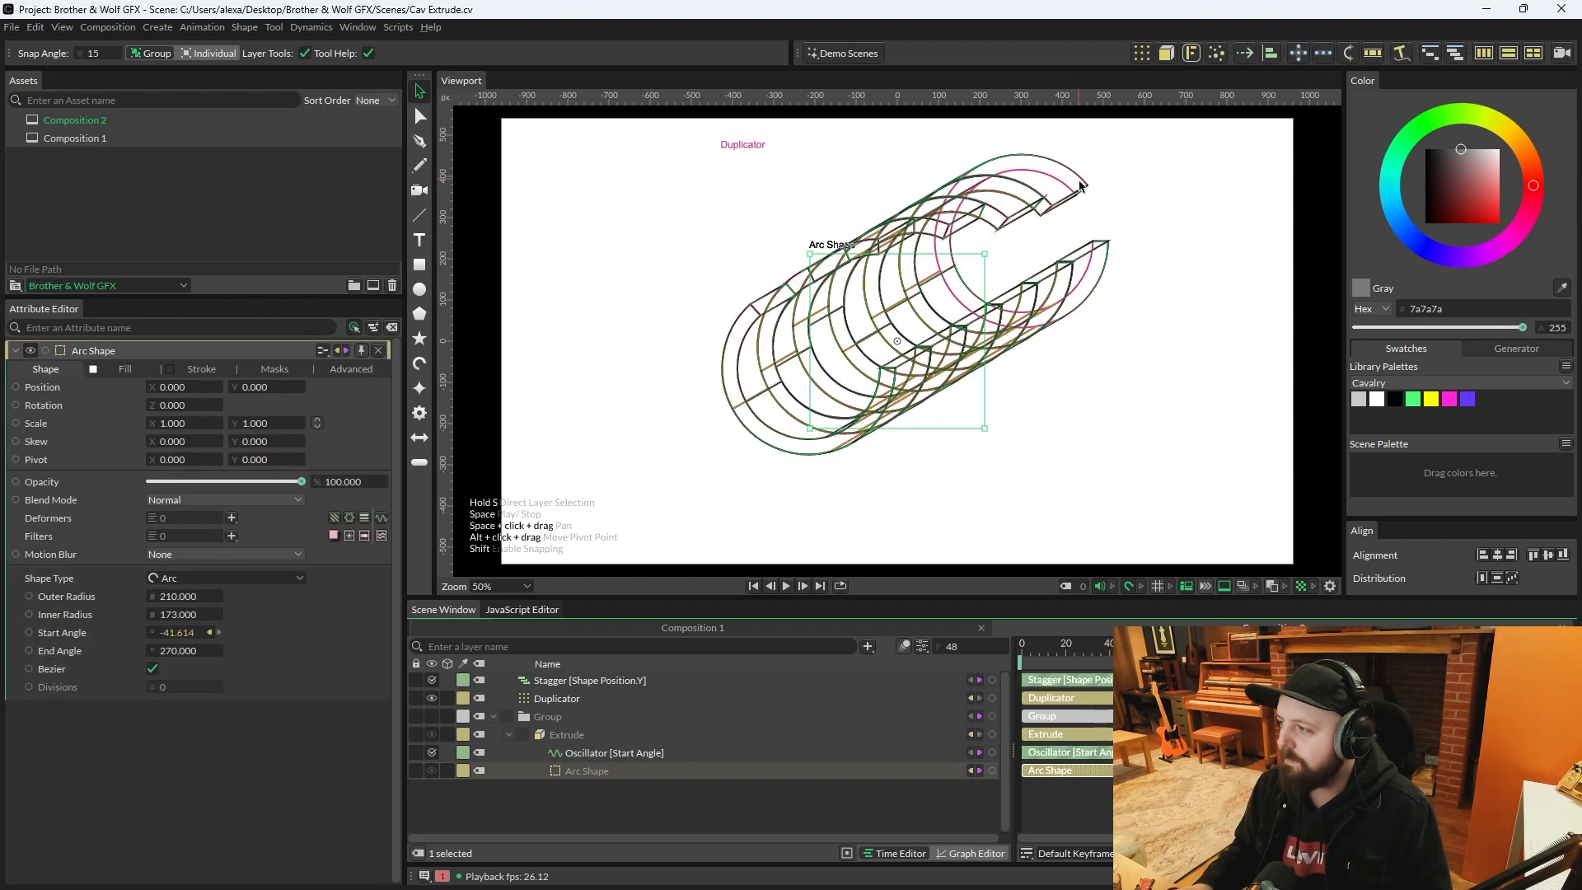
mouse_move(211, 651)
left_mouse_down()
mouse_move(239, 651)
mouse_move(198, 651)
left_mouse_up()
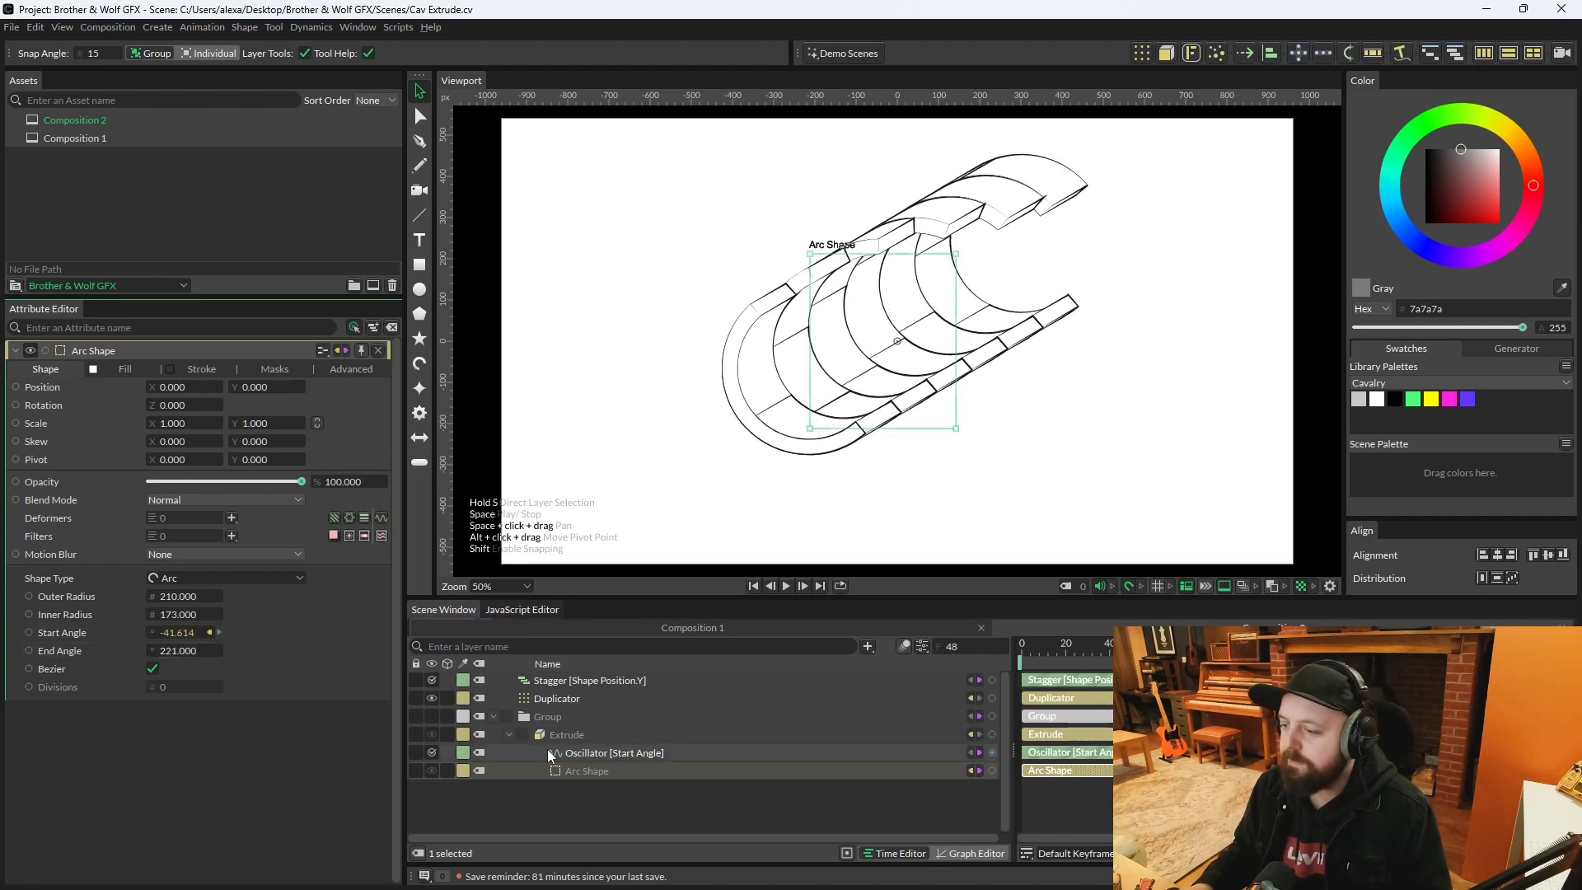
Step: Check the start angle Oscillator's settings and add an Oscillator behaviour to the arc shape's end angle
left_click(593, 754)
left_click(587, 770)
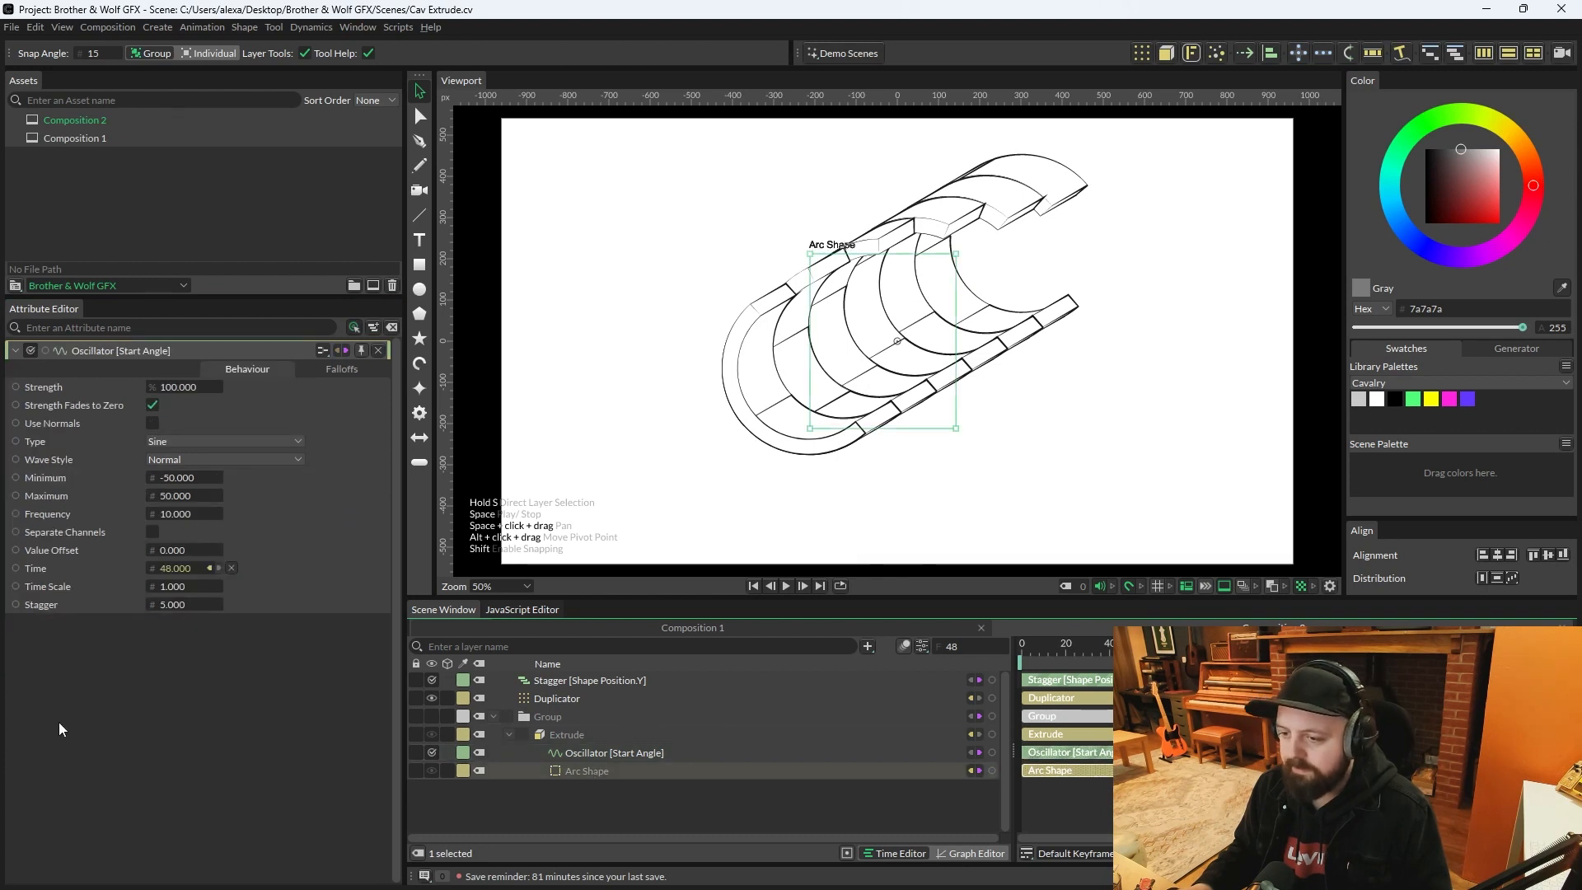
right_click(89, 653)
mouse_move(211, 516)
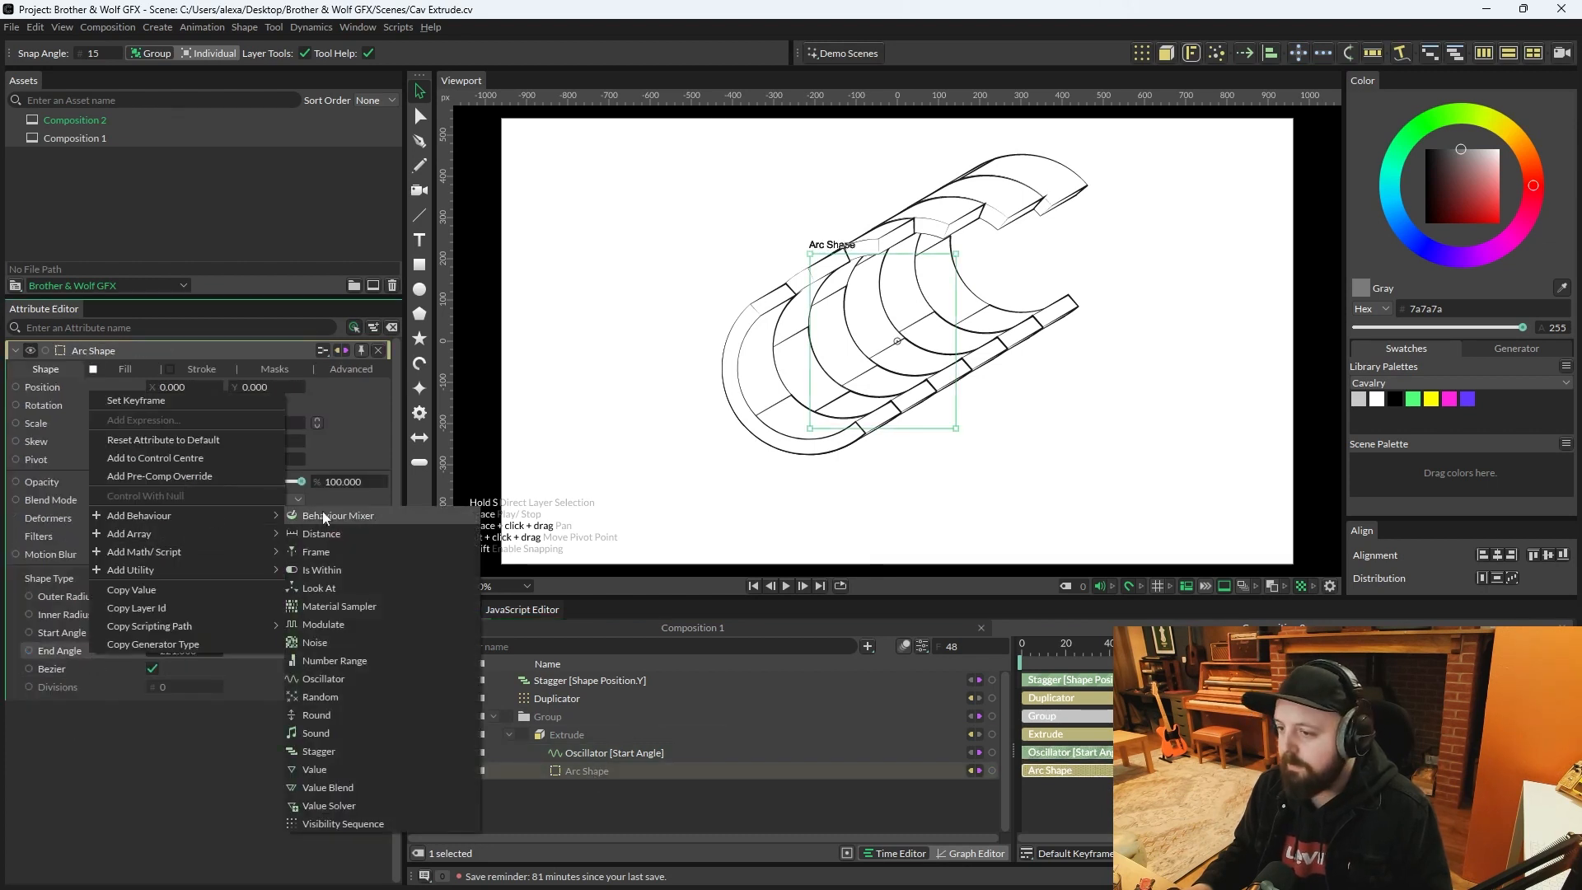
left_click(330, 676)
Step: Set the end angle Oscillator's minimum to 290, maximum to 220 and stagger to 5, and play the animation
left_click(672, 771)
left_click(180, 478)
type("290")
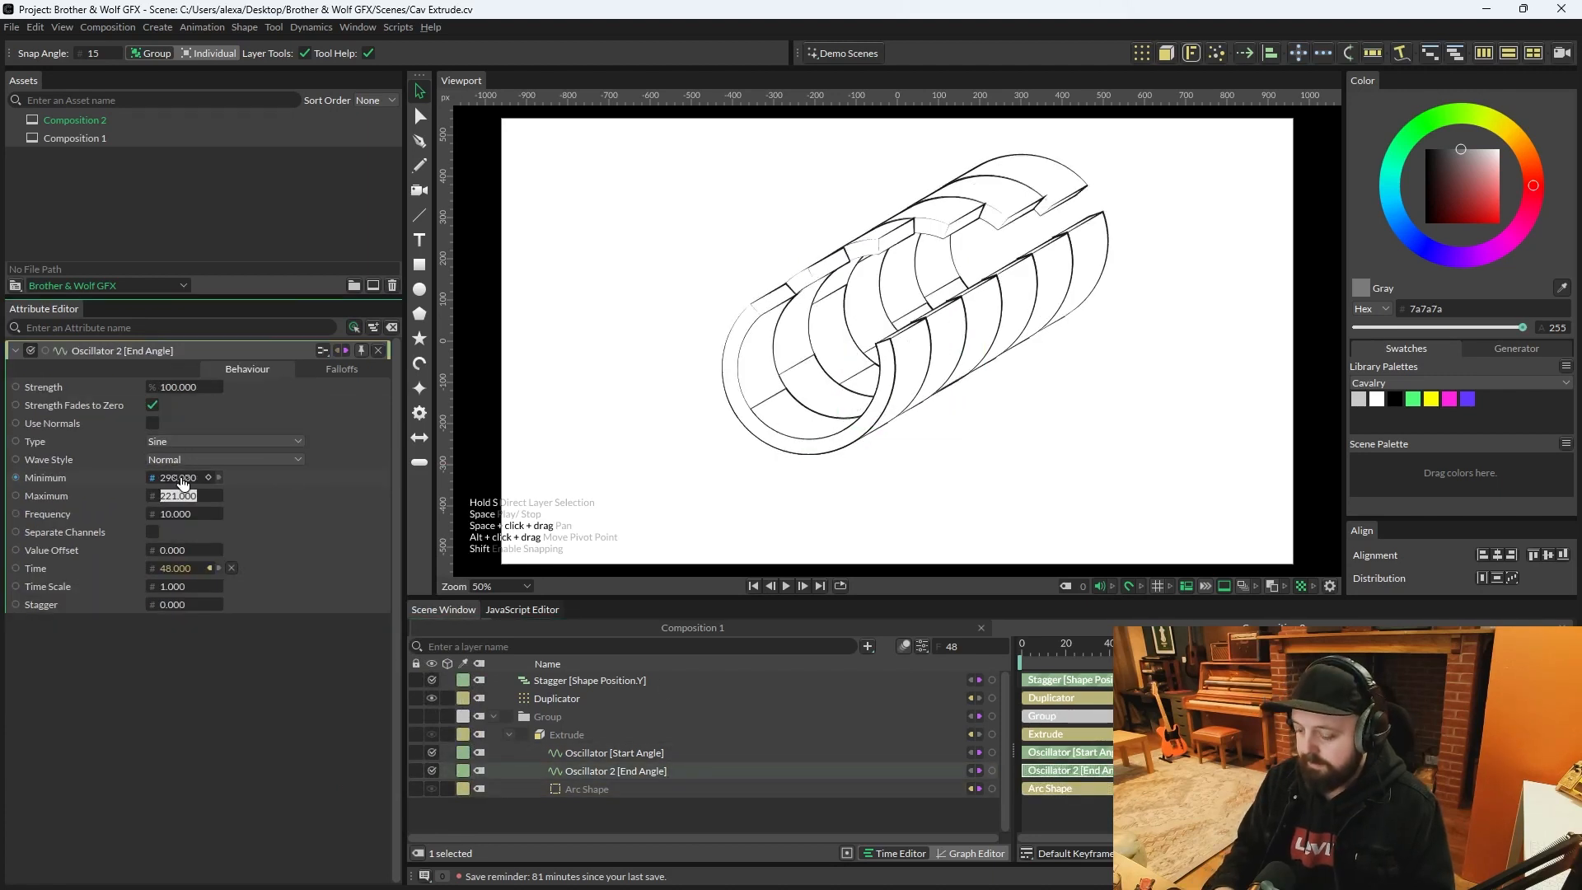
type("220")
key("Return")
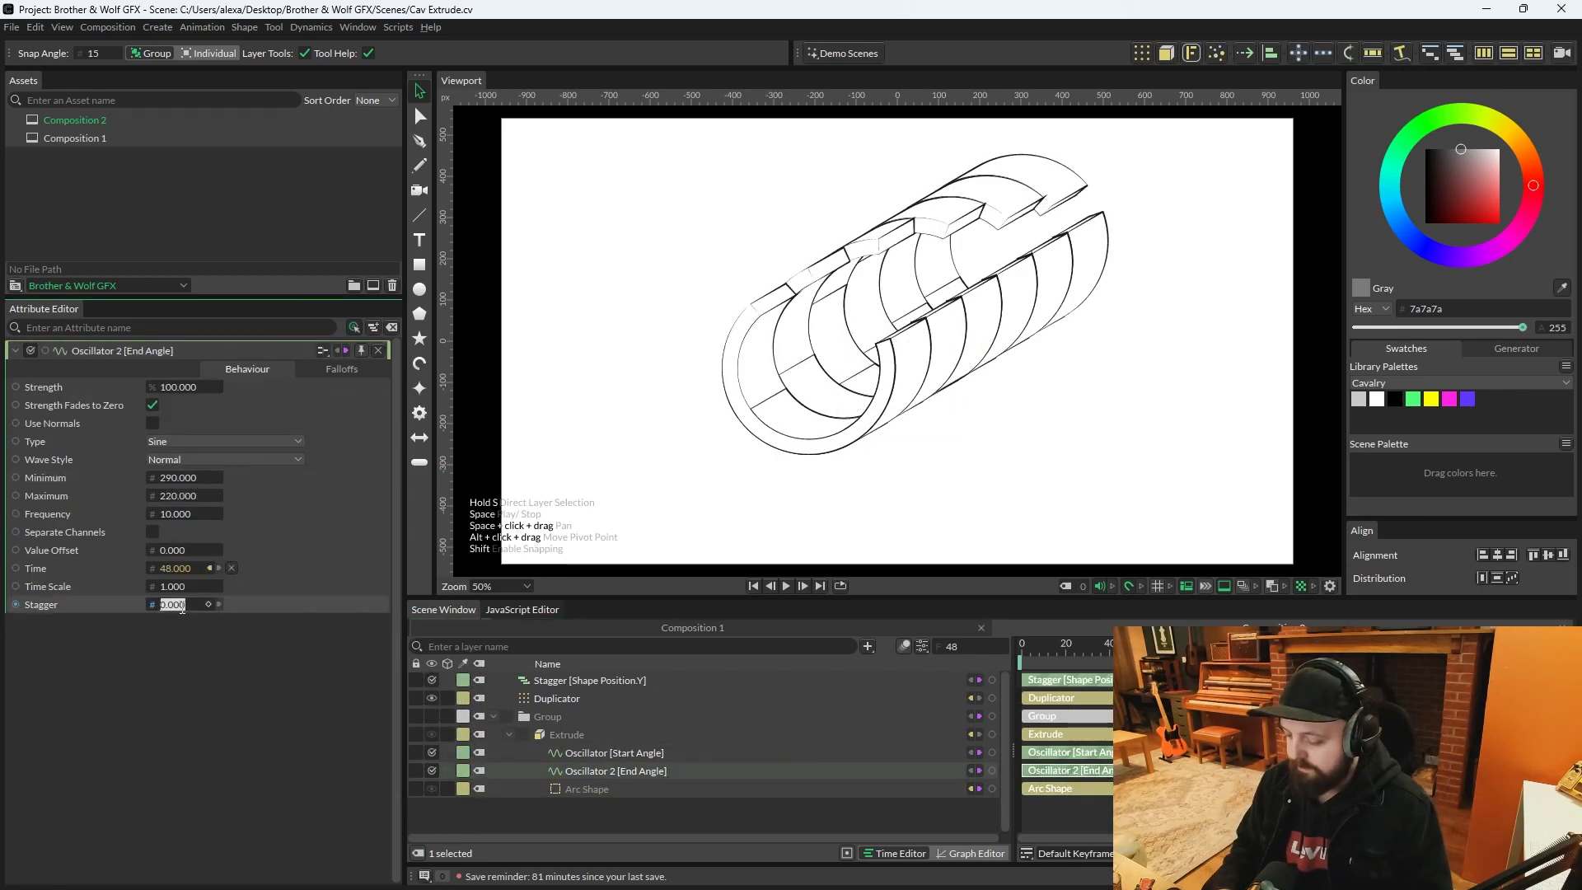
type("5")
key("Return")
key("space")
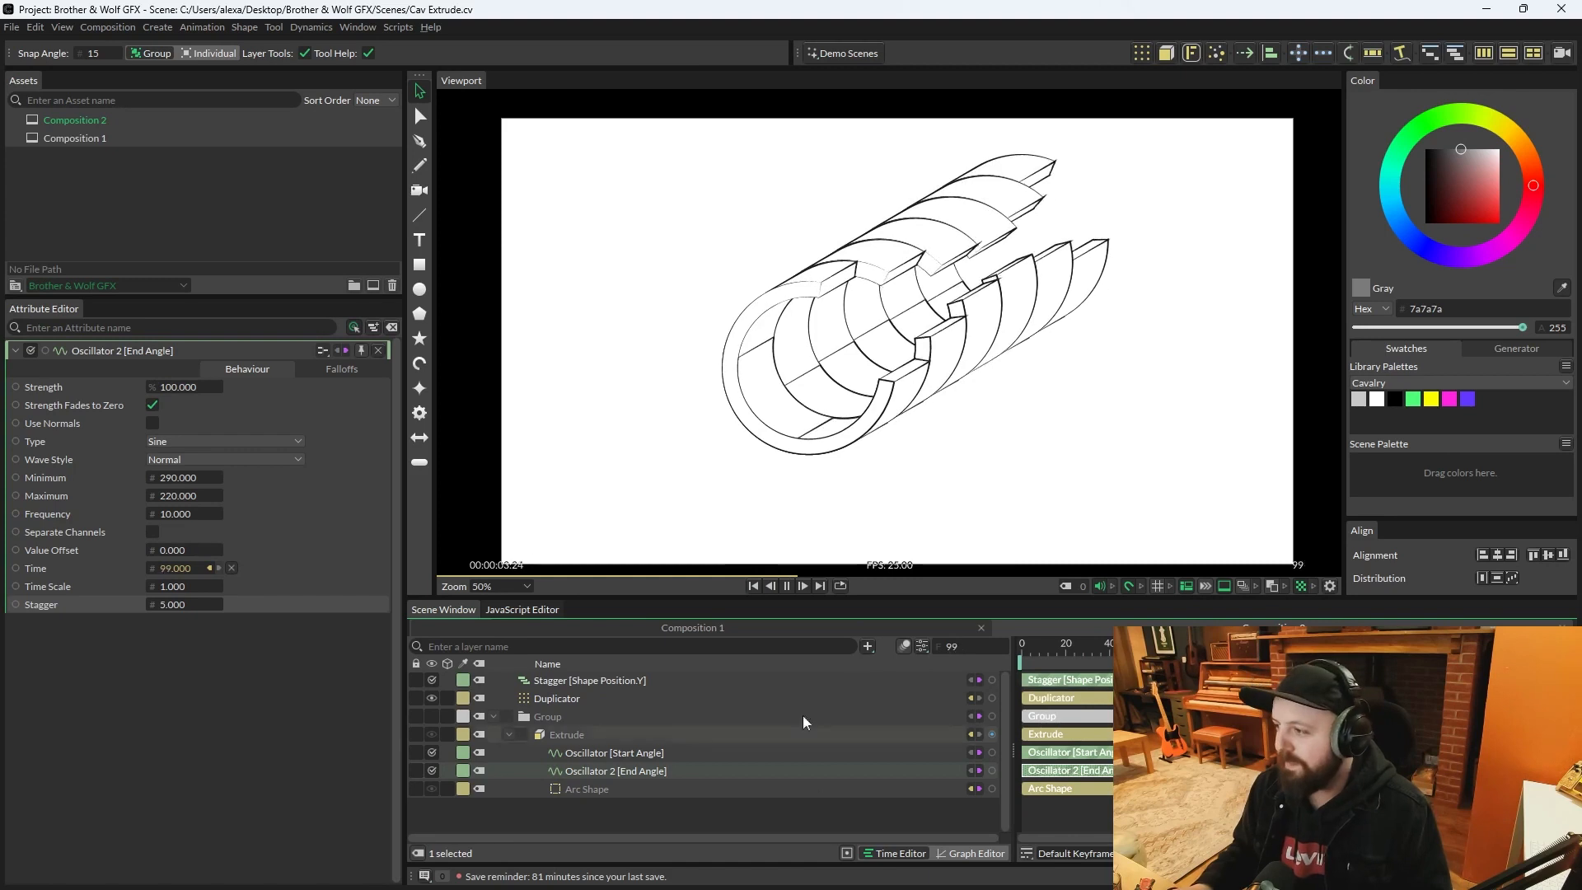
Step: Add a Random behaviour to the arc shape's rotation and widen its range of random values
left_click(610, 789)
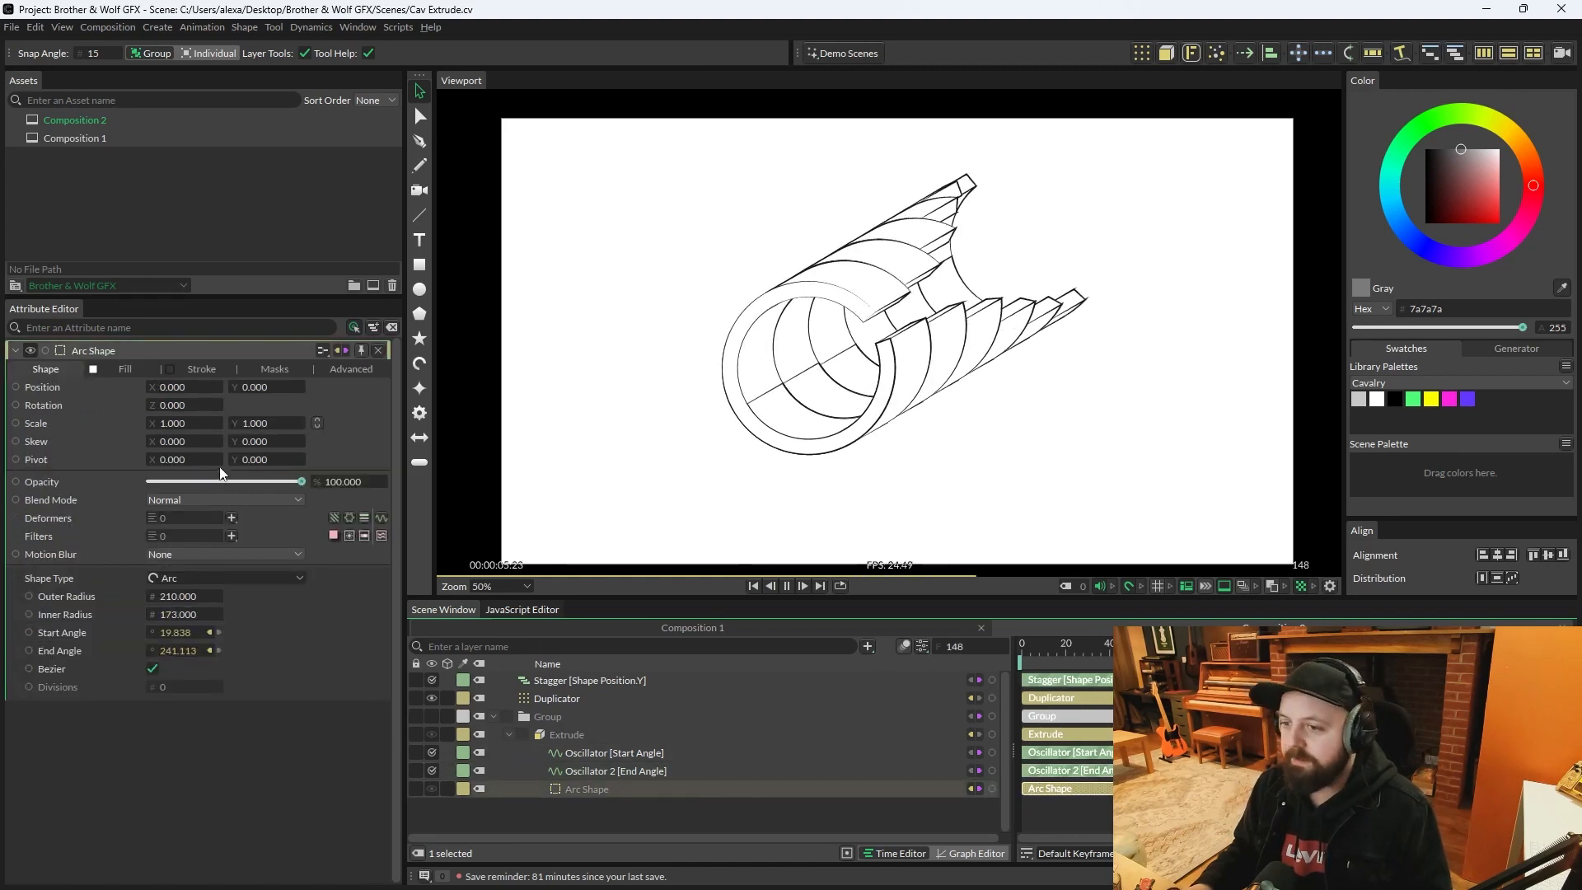
right_click(76, 408)
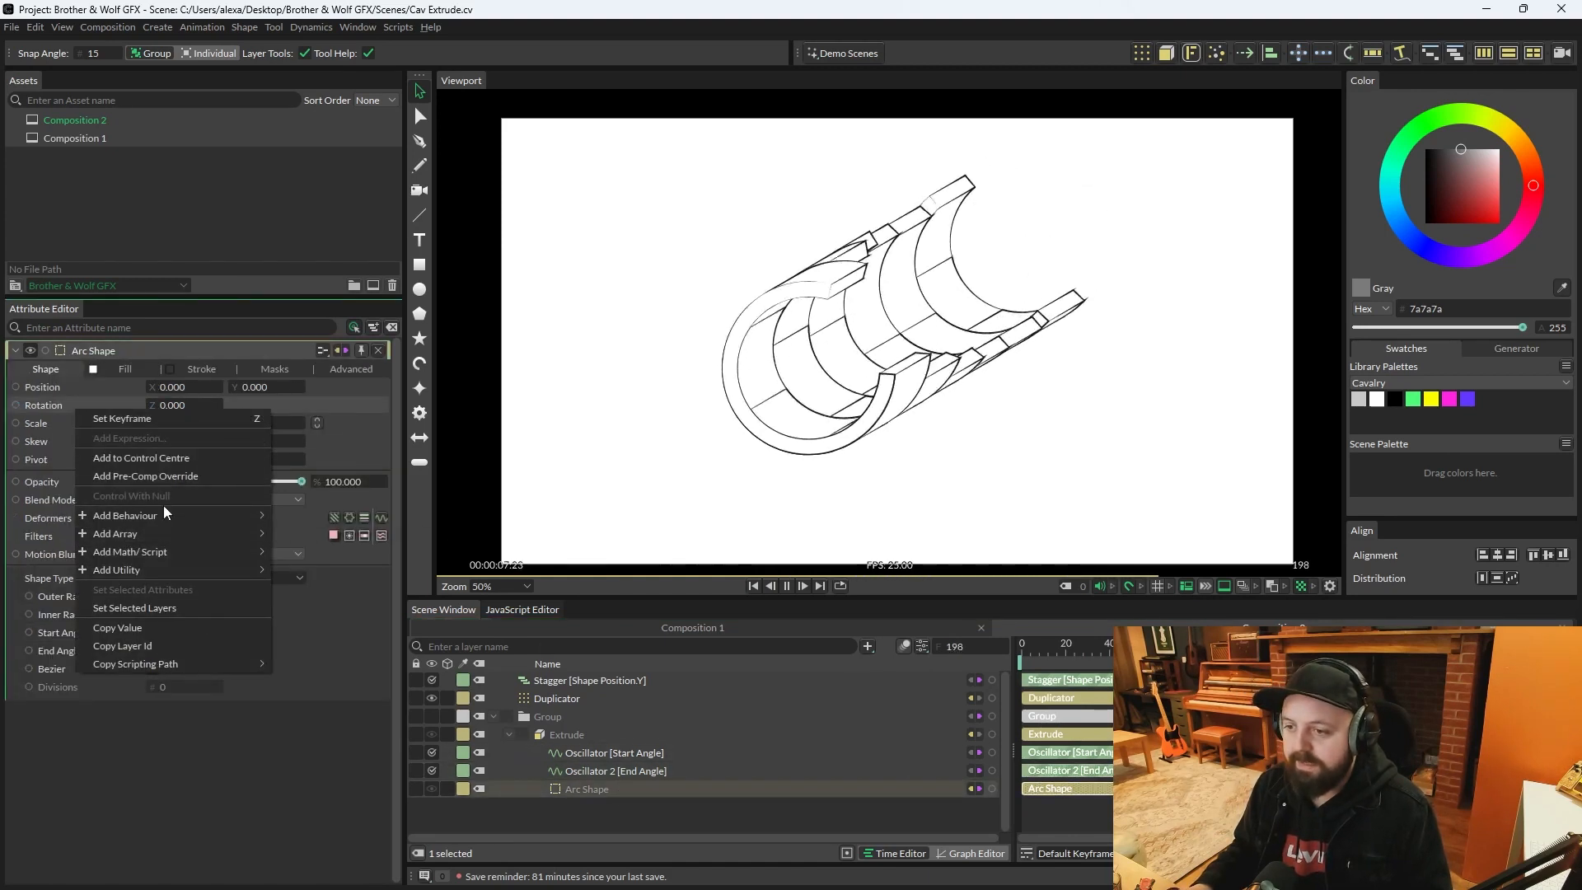
mouse_move(163, 512)
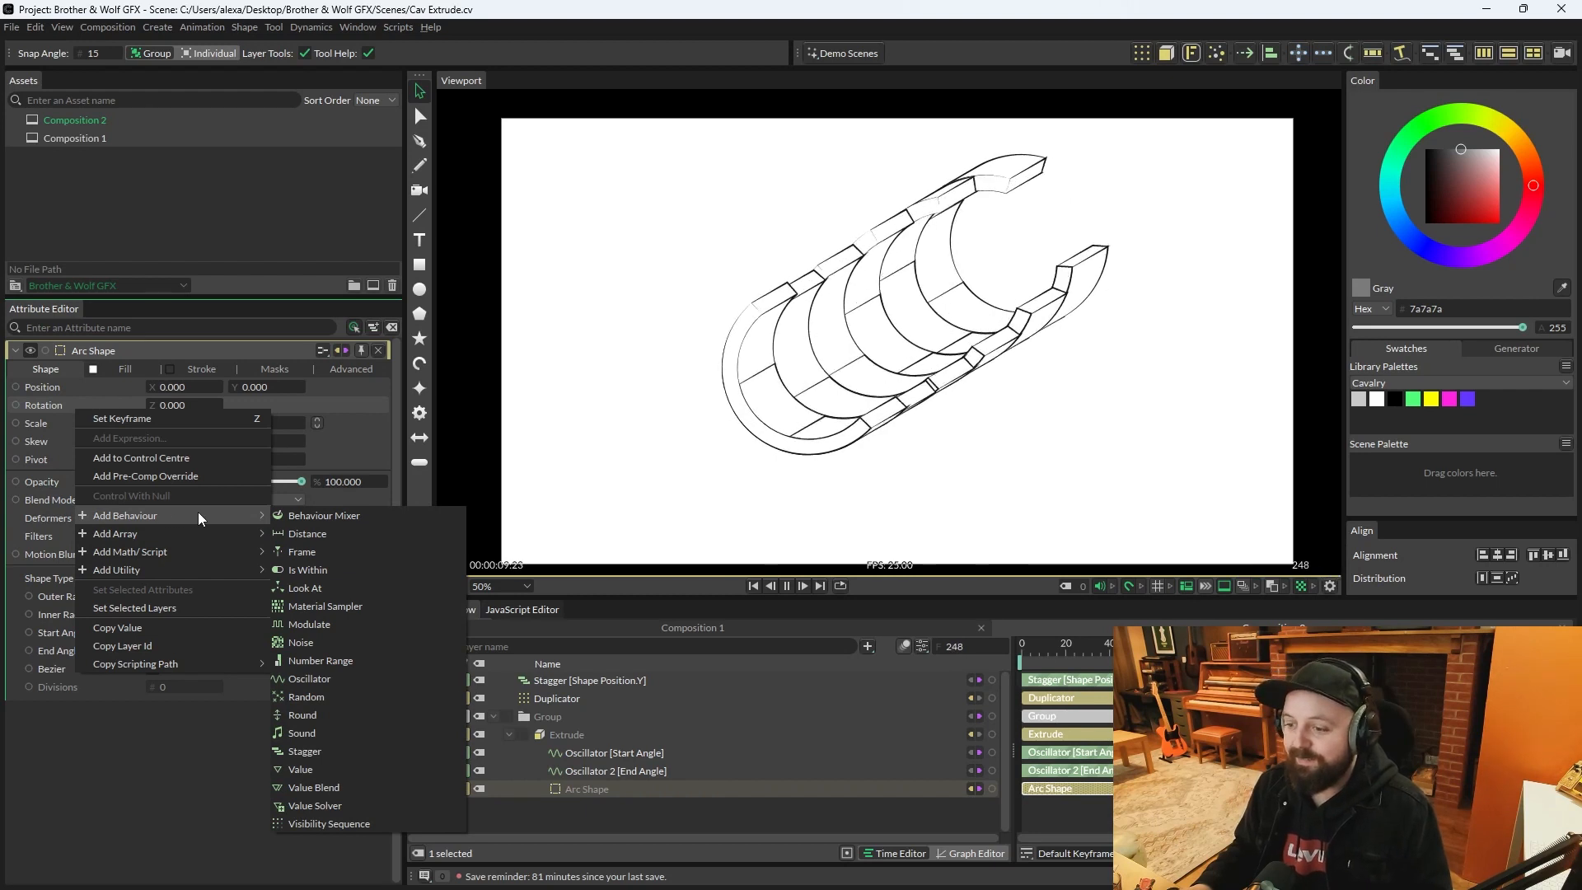
left_click(305, 696)
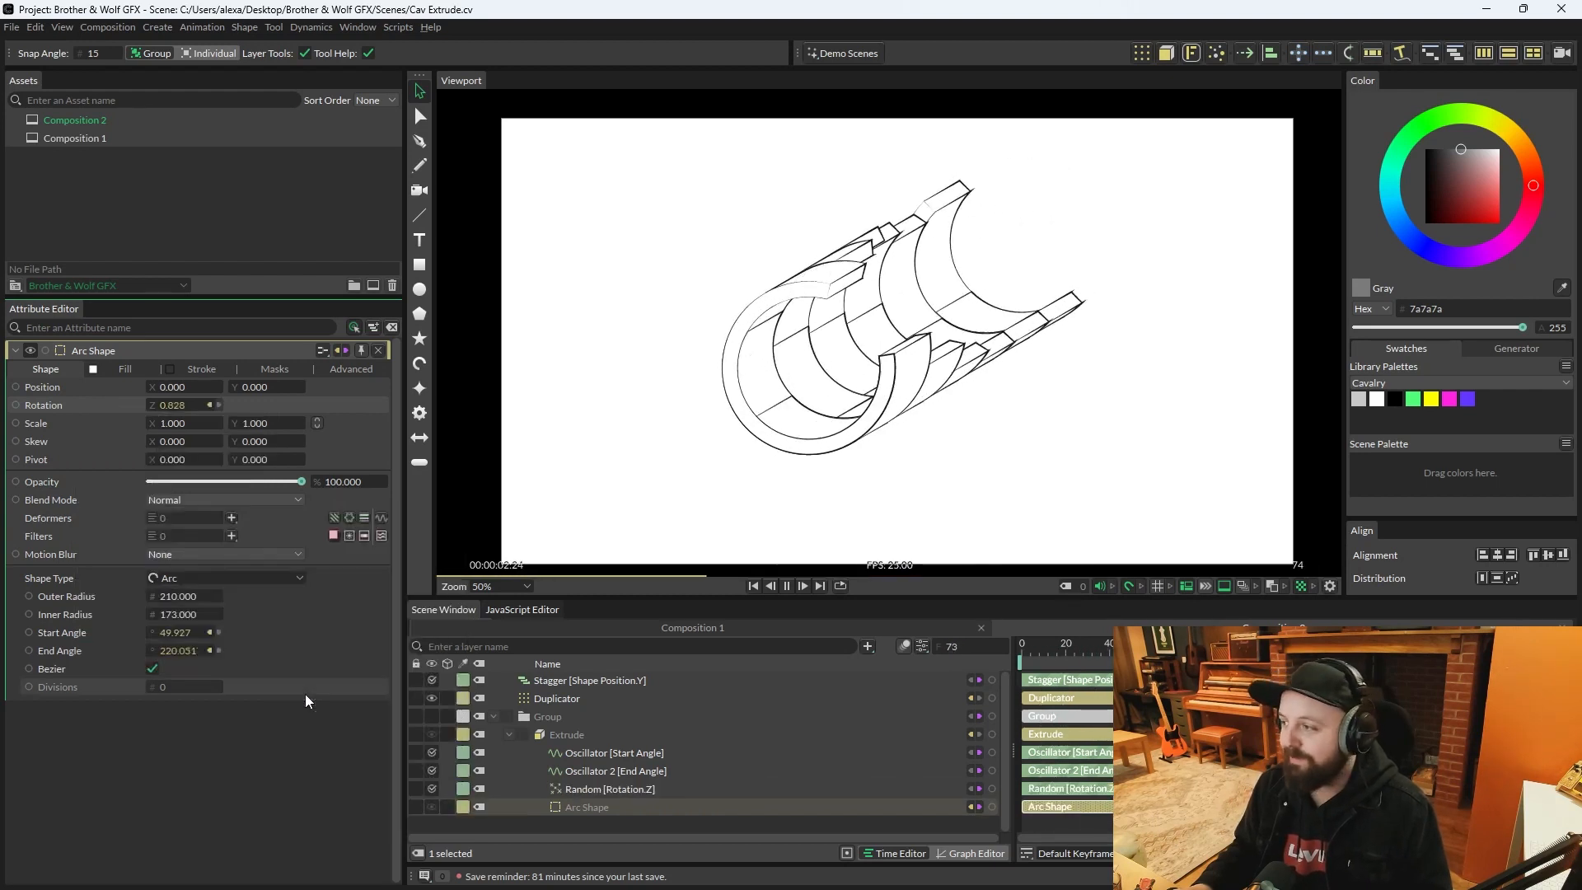
left_click(623, 791)
left_click_drag(152, 460, 295, 460)
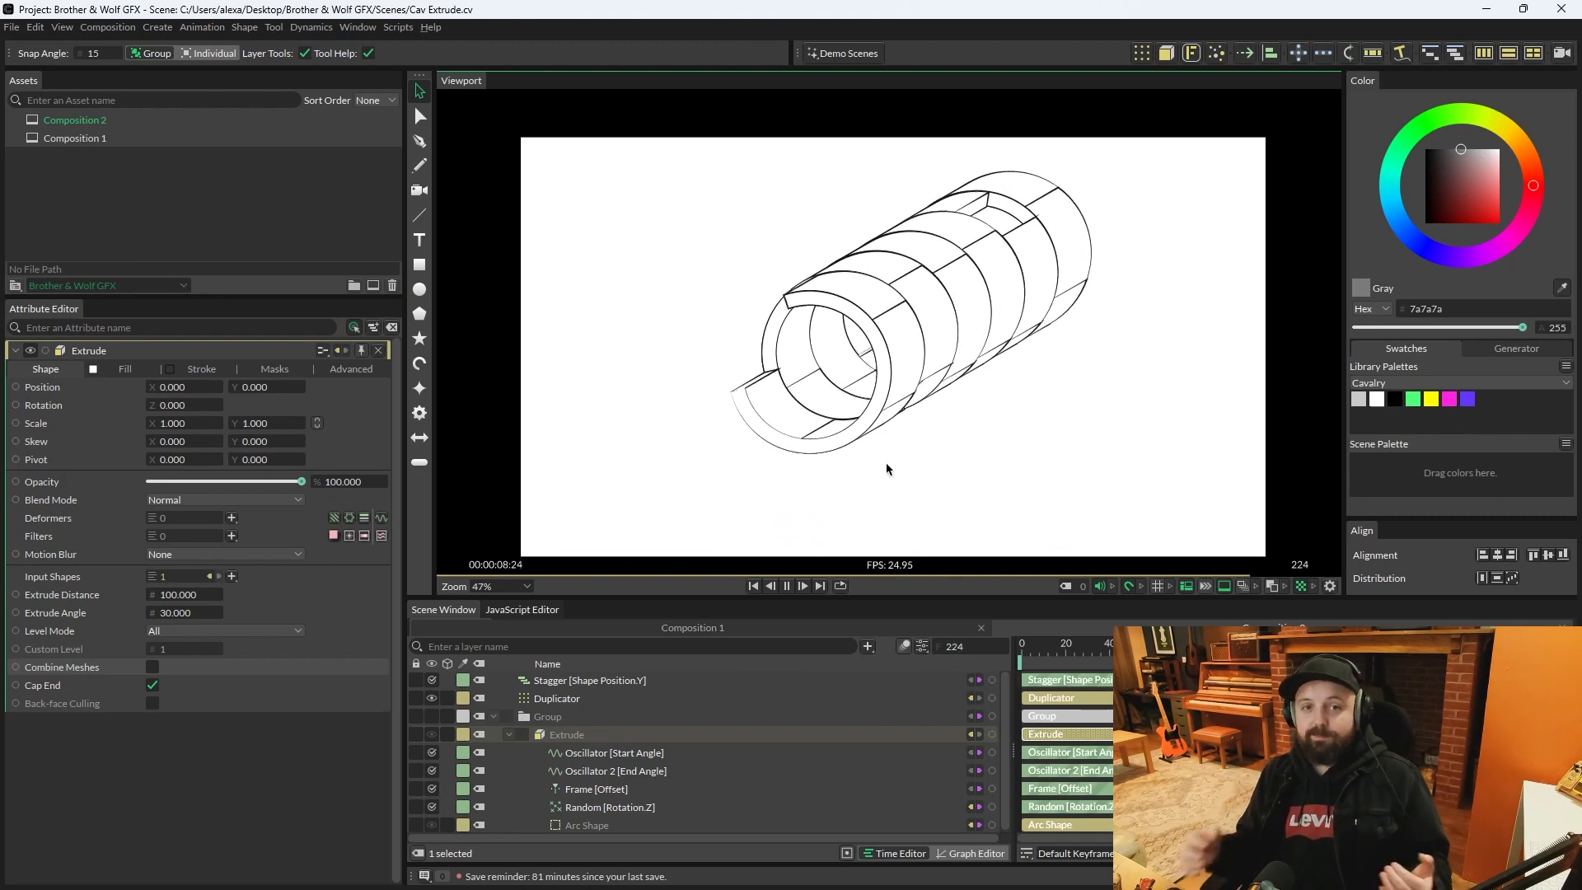
Step: Try a black composition background and undo the change
left_click_drag(1393, 403, 897, 508)
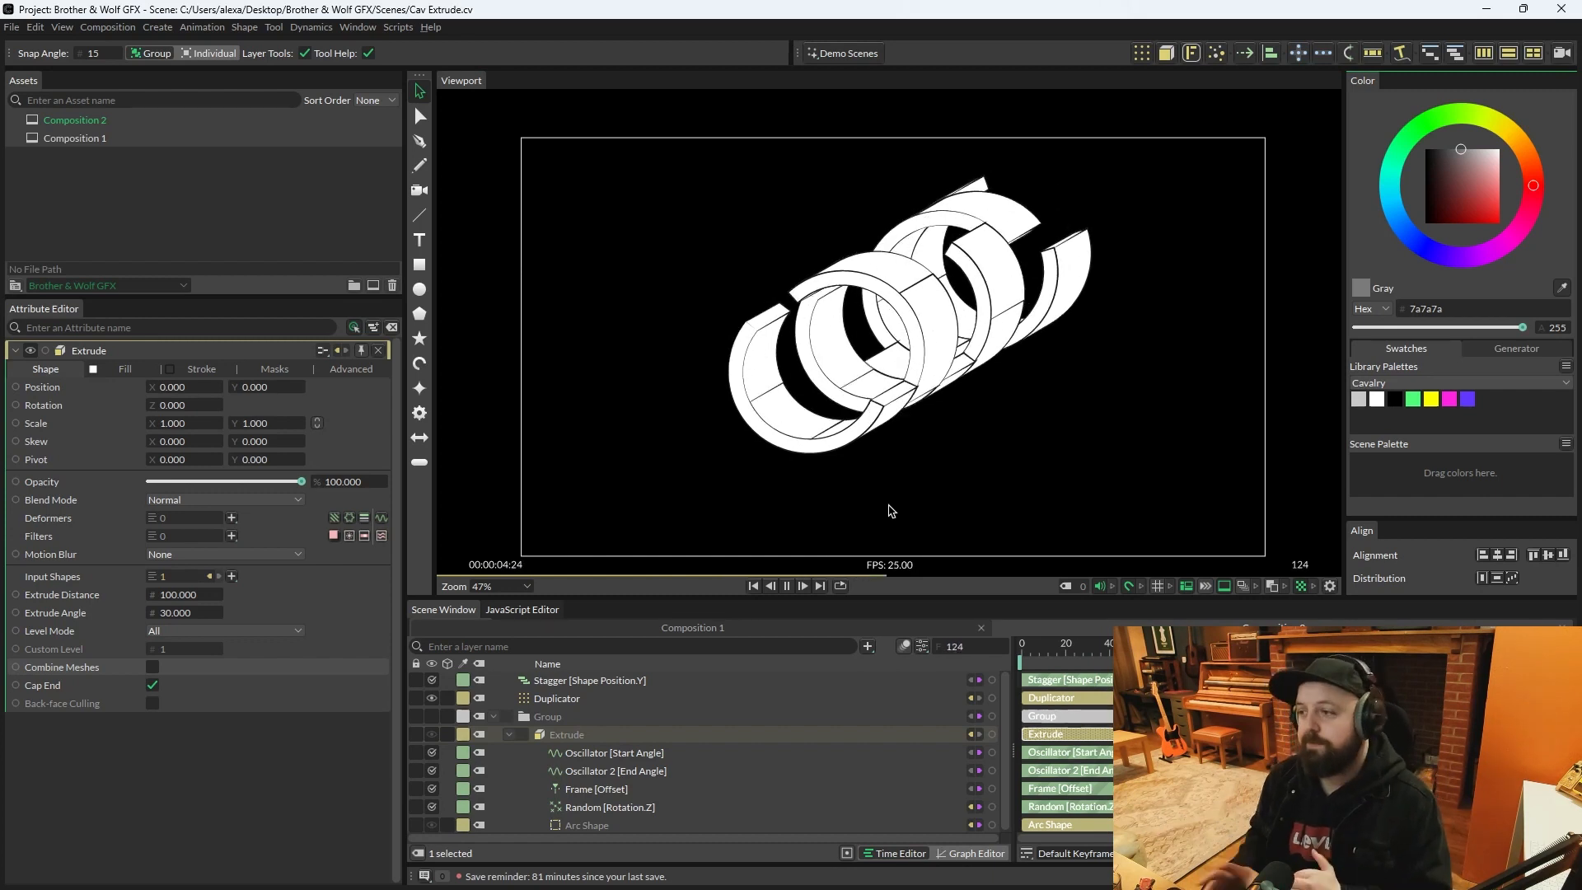
key("ctrl+z")
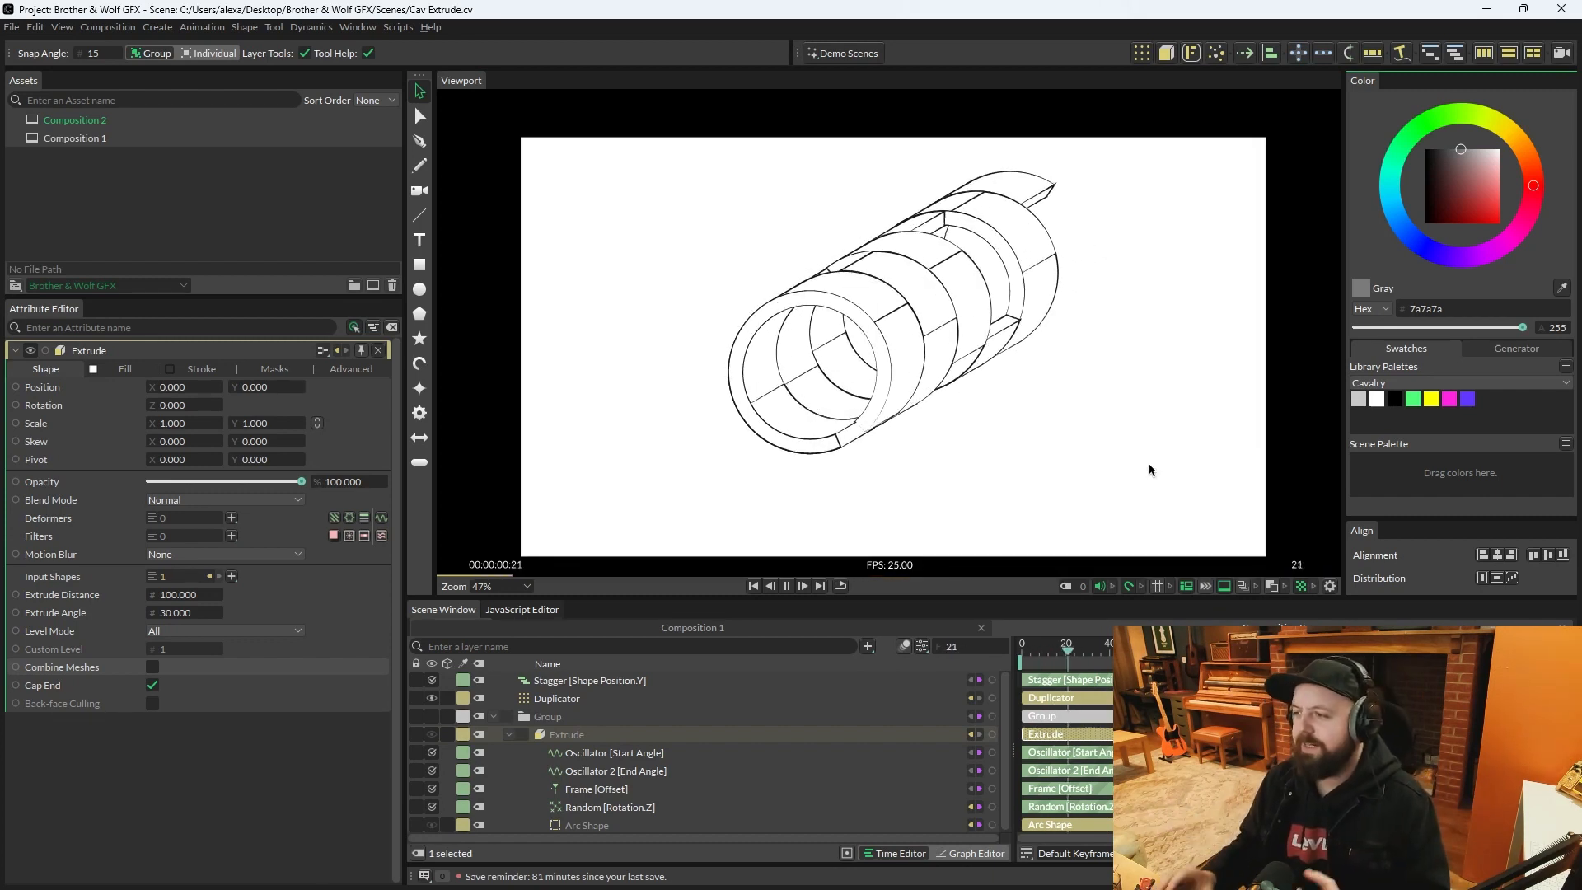
Step: Return the timeline to frame 0 and play the finished arc animation
key("space")
left_click(989, 646)
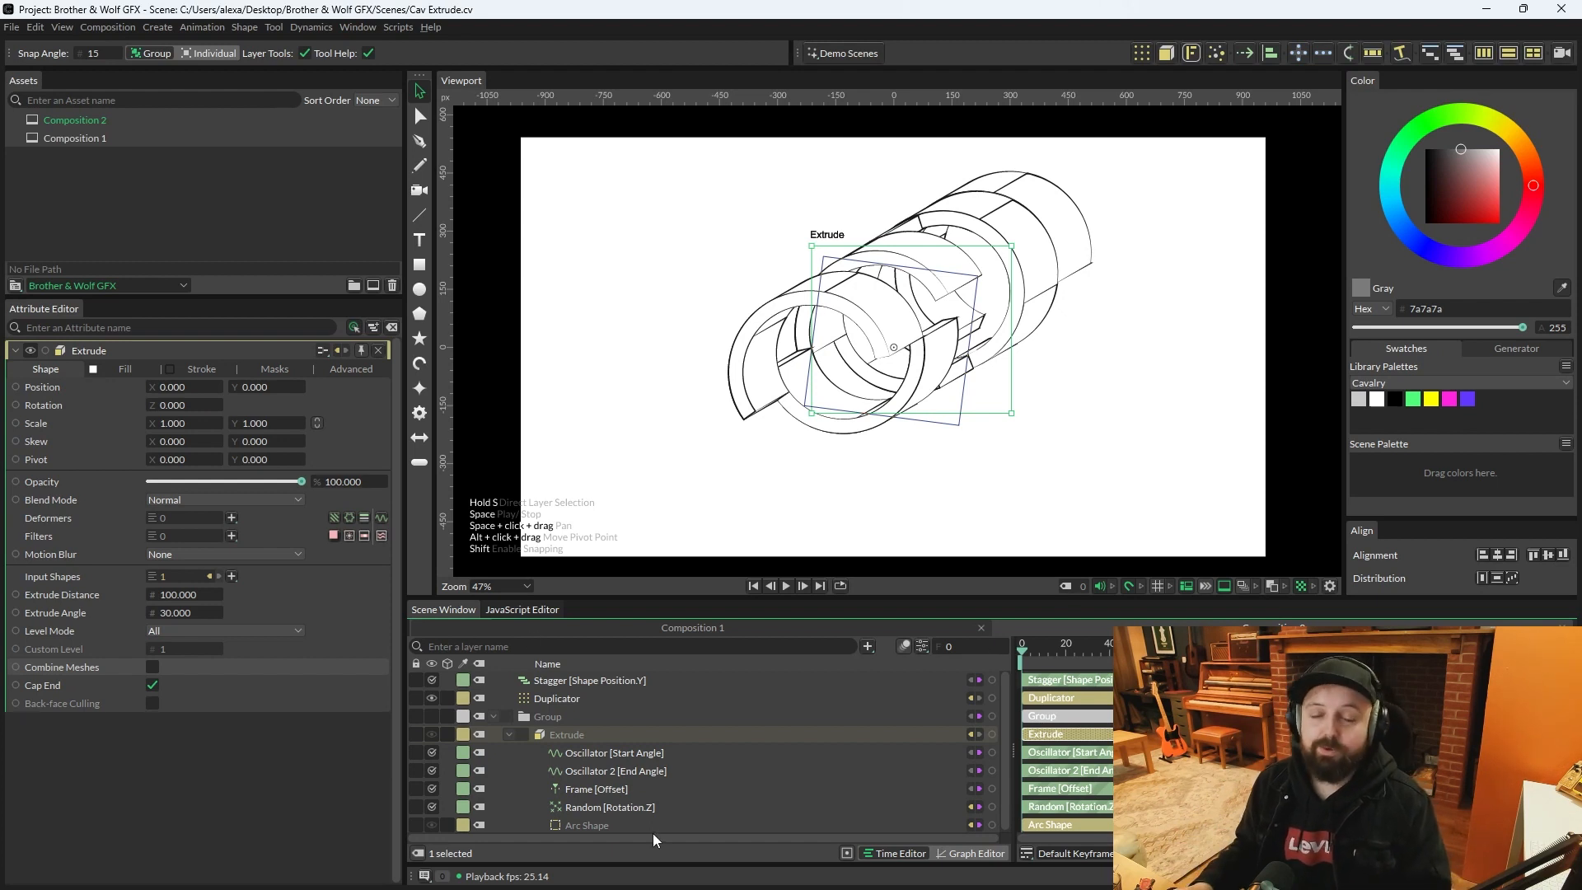
key("space")
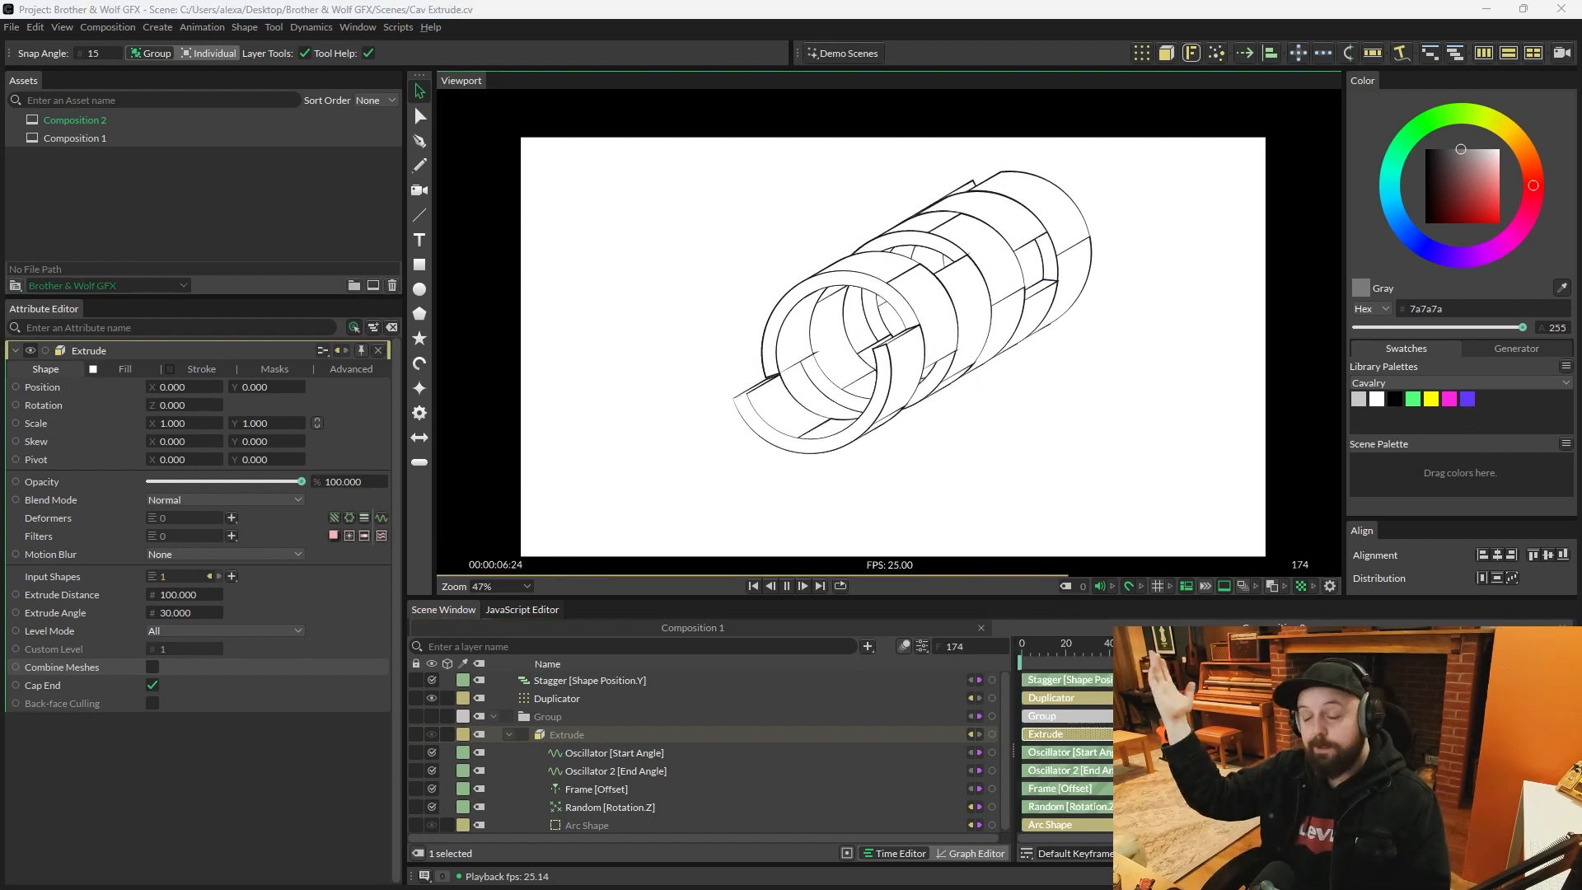